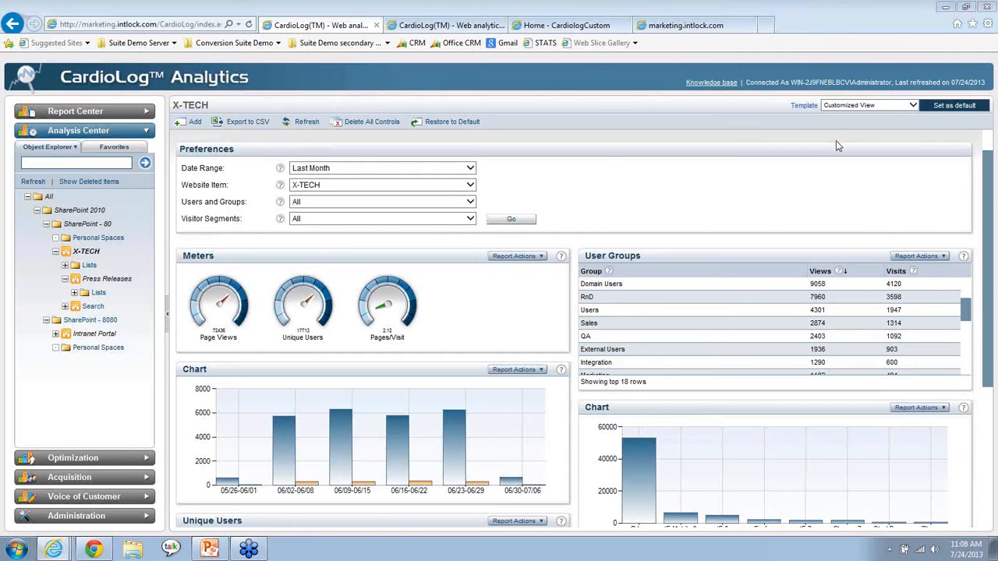
Show the browser in full screen and open the analysis dashboard of the Press Releases site
left_click(731, 188)
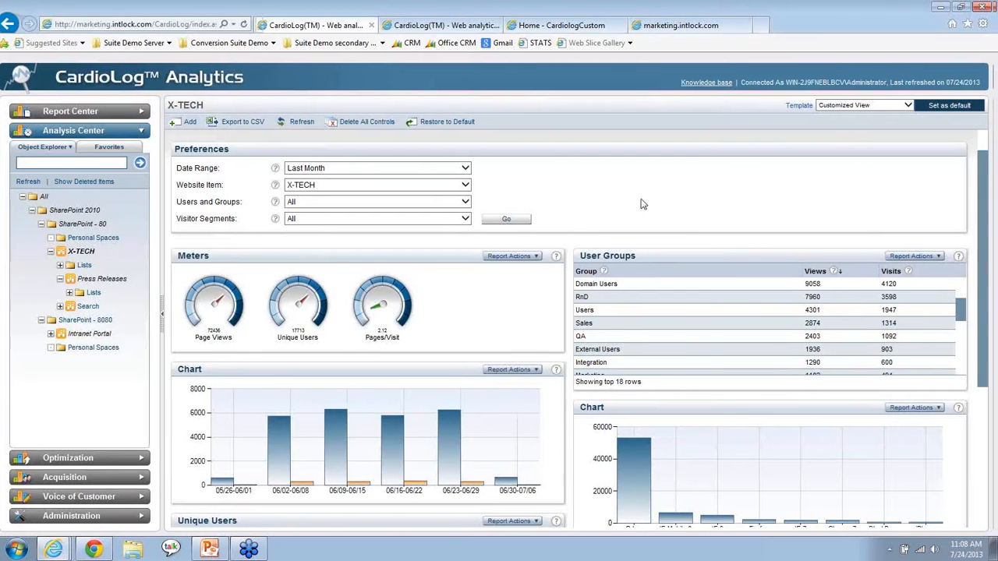
key("F11")
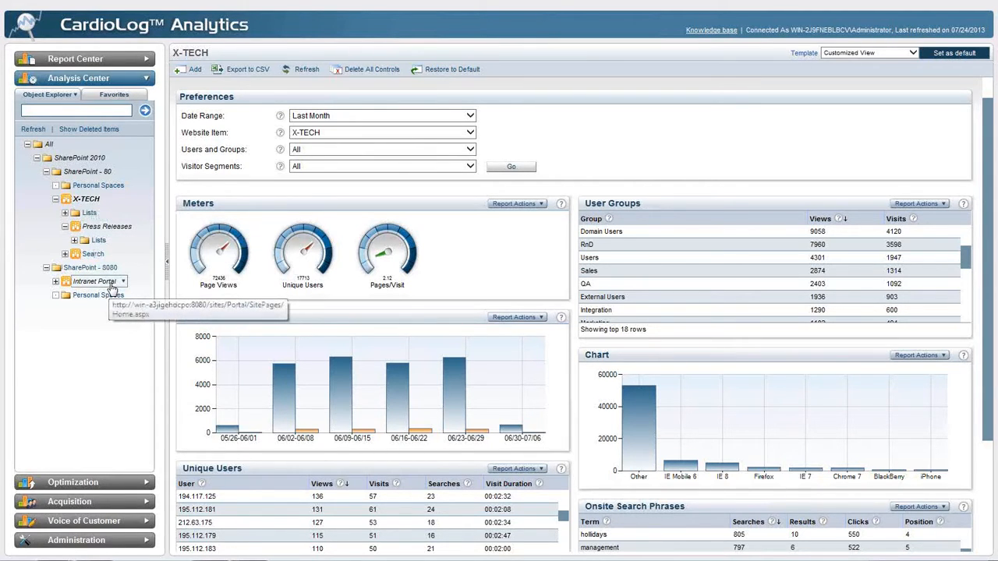
right_click(119, 232)
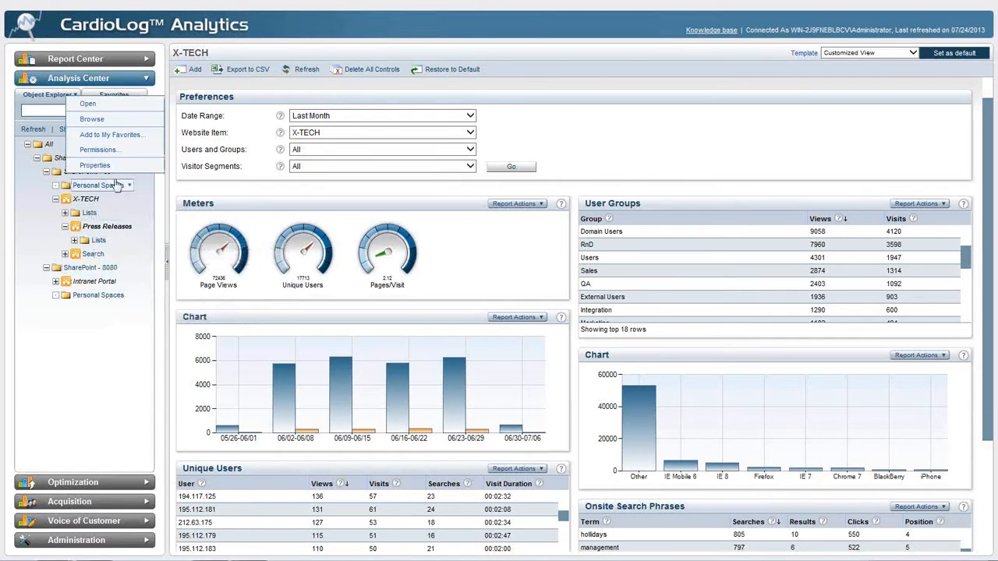
left_click(121, 104)
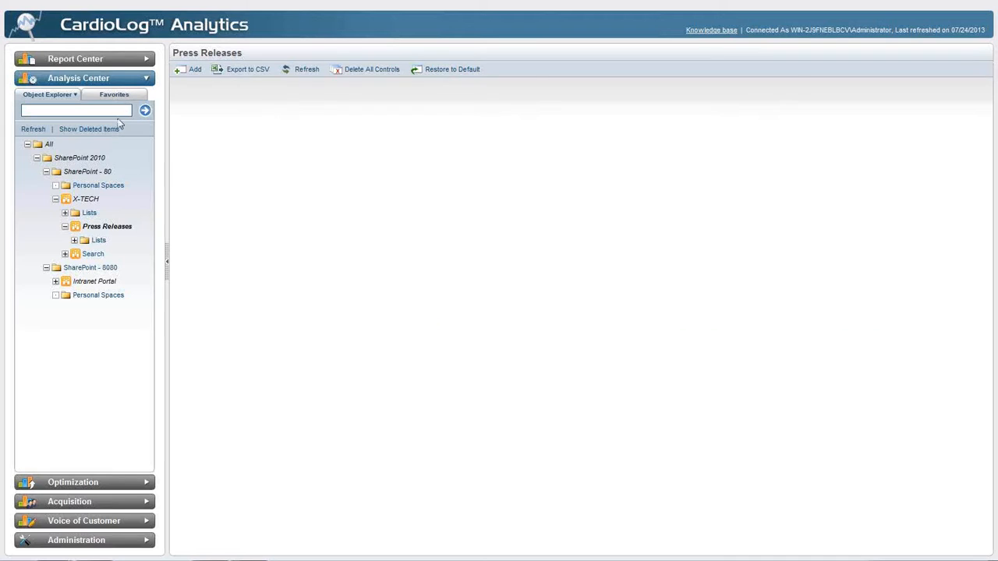
Expand the Lists and Pages levels under Press Releases in the object tree
left_click(74, 240)
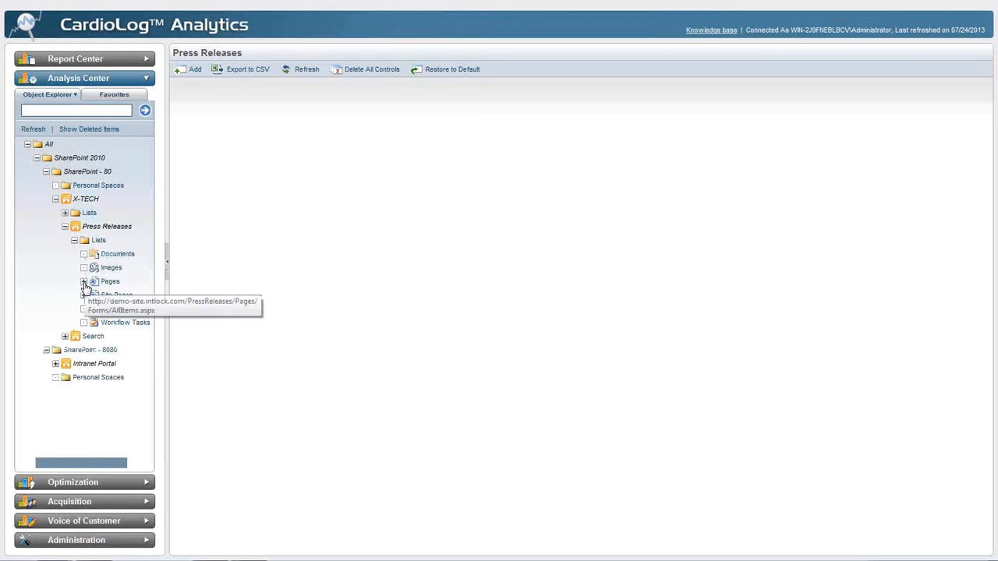
left_click(84, 283)
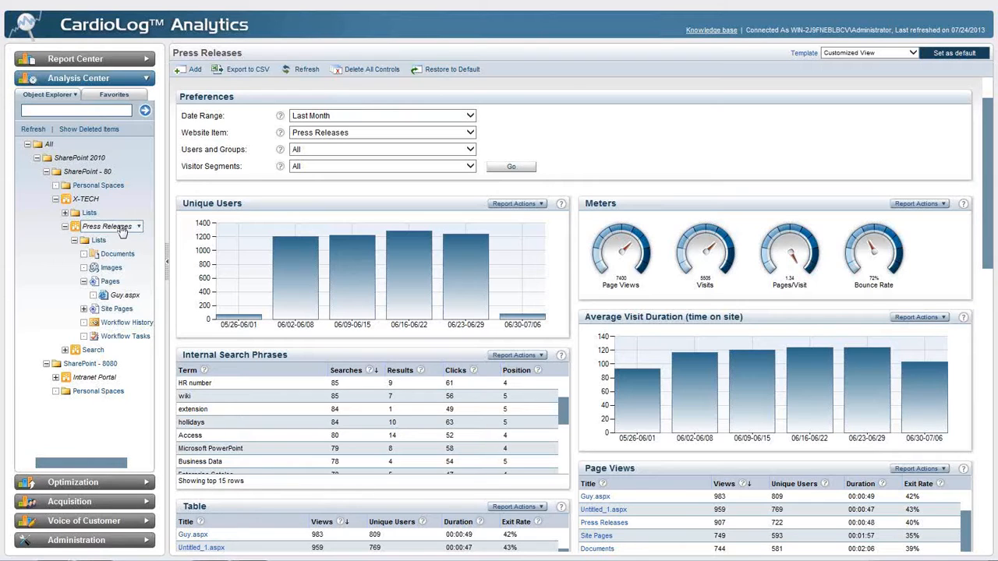
Search the object explorer for "download" and sync the tree to the download.aspx result
left_click(100, 111)
type("oownload")
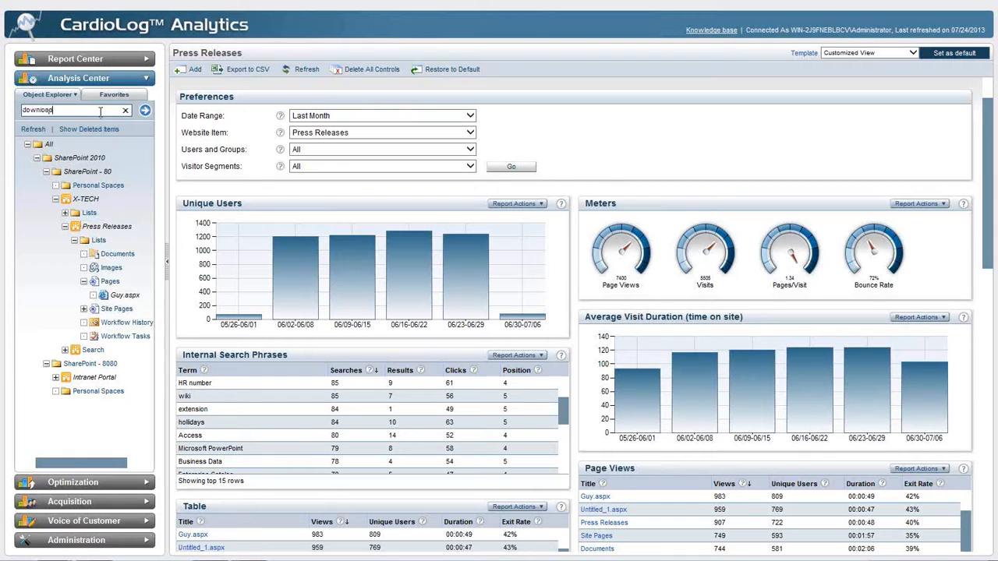
key("Return")
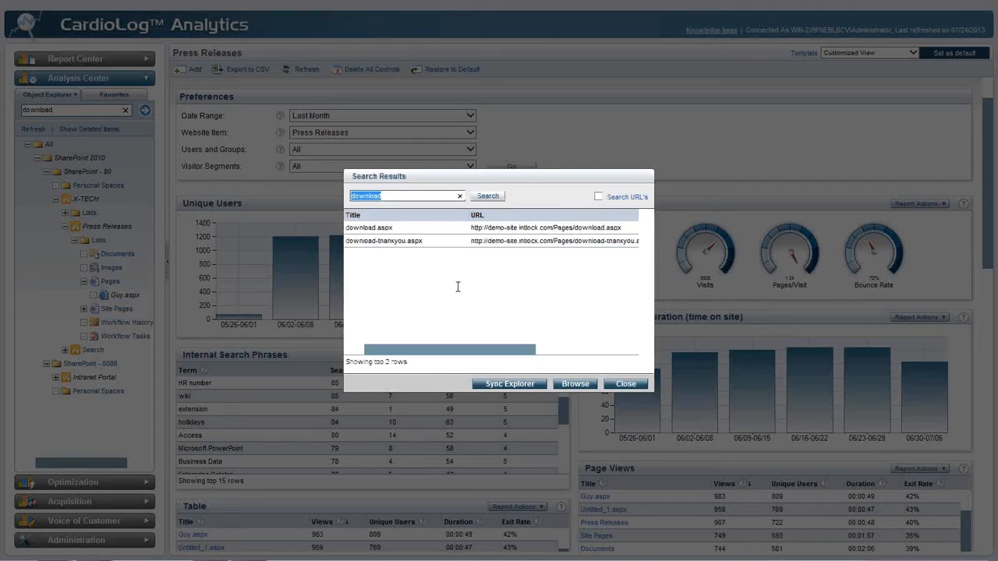
left_click(834, 140)
left_click(413, 228)
left_click(510, 384)
left_click(609, 384)
Open the analysis dashboard of the download.aspx page from the object tree
left_click_drag(148, 195, 153, 268)
left_click(71, 232)
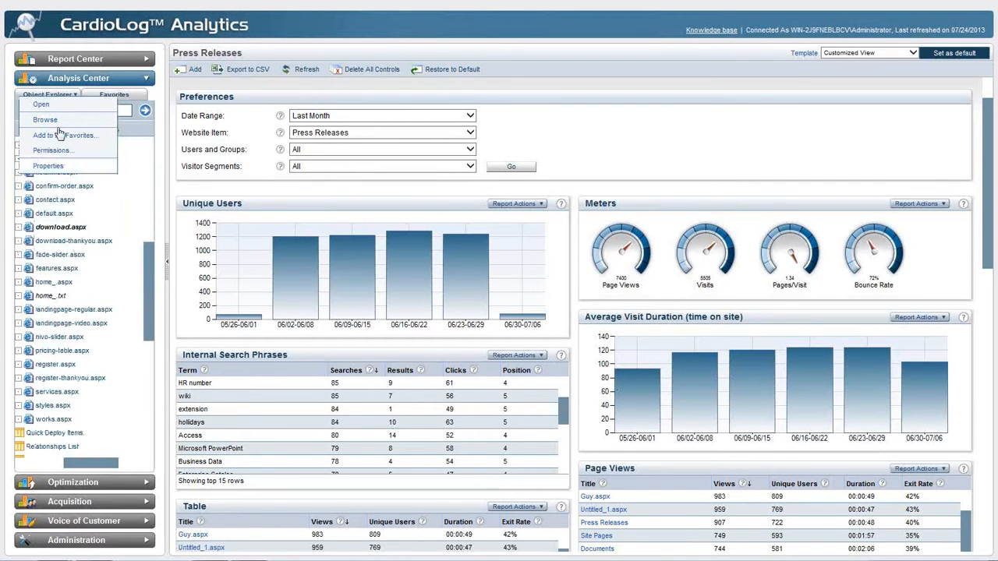
left_click(43, 103)
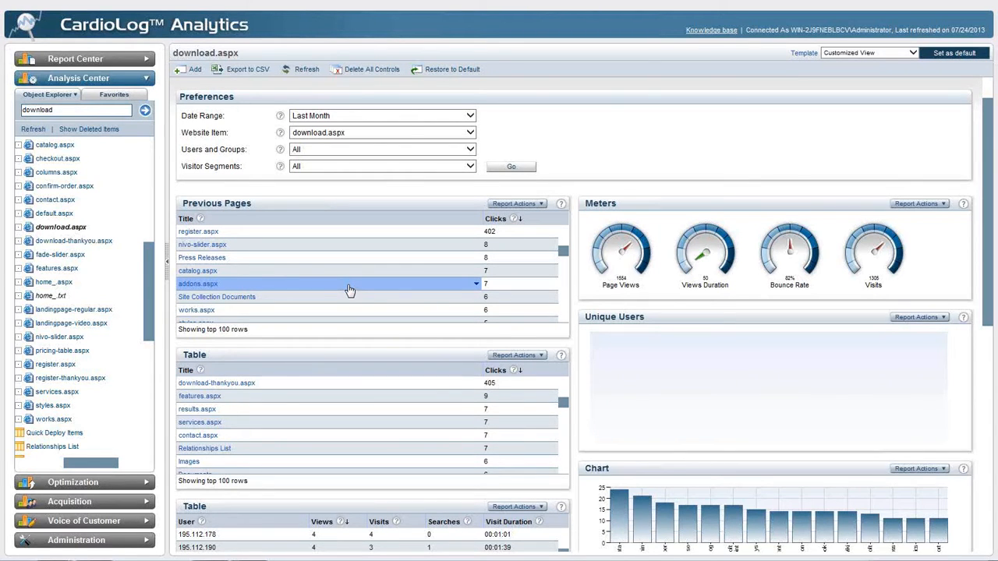
scroll(151, 151, "up", 5)
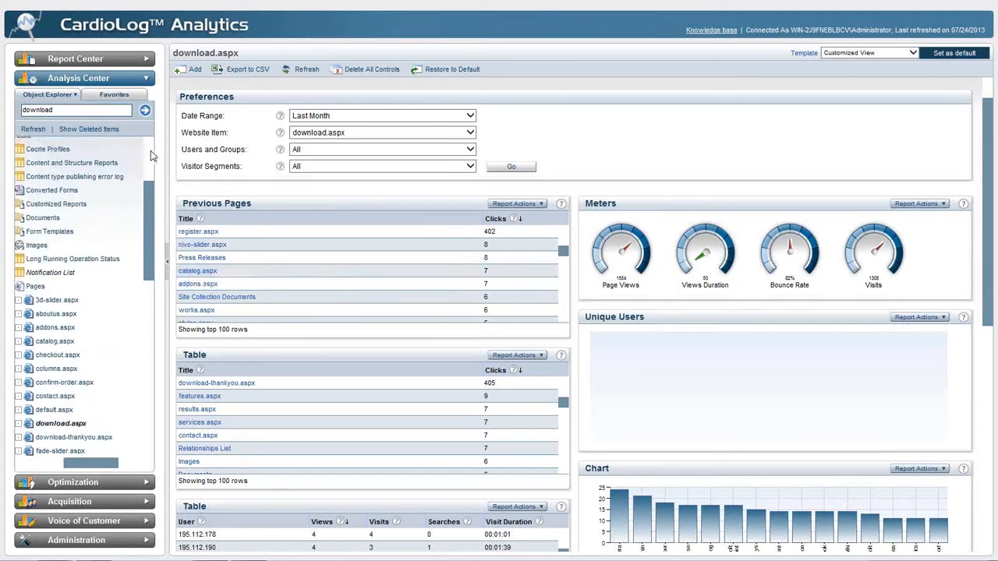
scroll(150, 151, "up", 3)
left_click(37, 467)
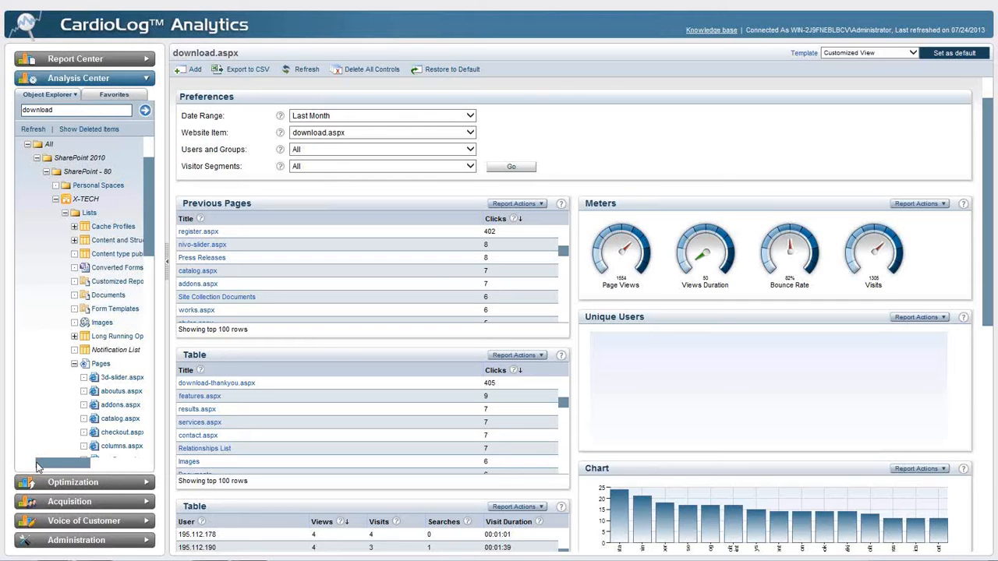
Start a new blank report in the Reports folder of the Report Center
left_click(86, 62)
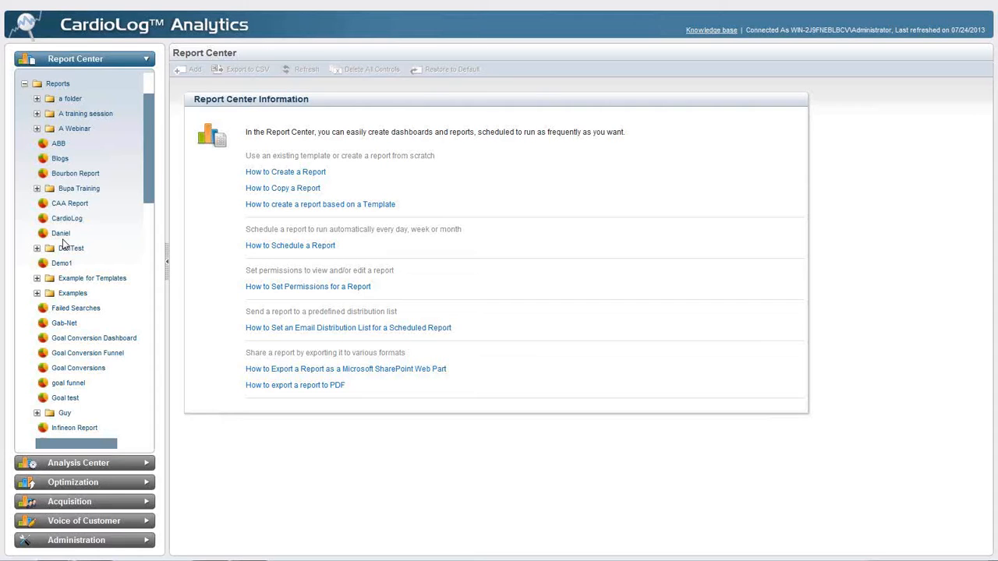
left_click(59, 86)
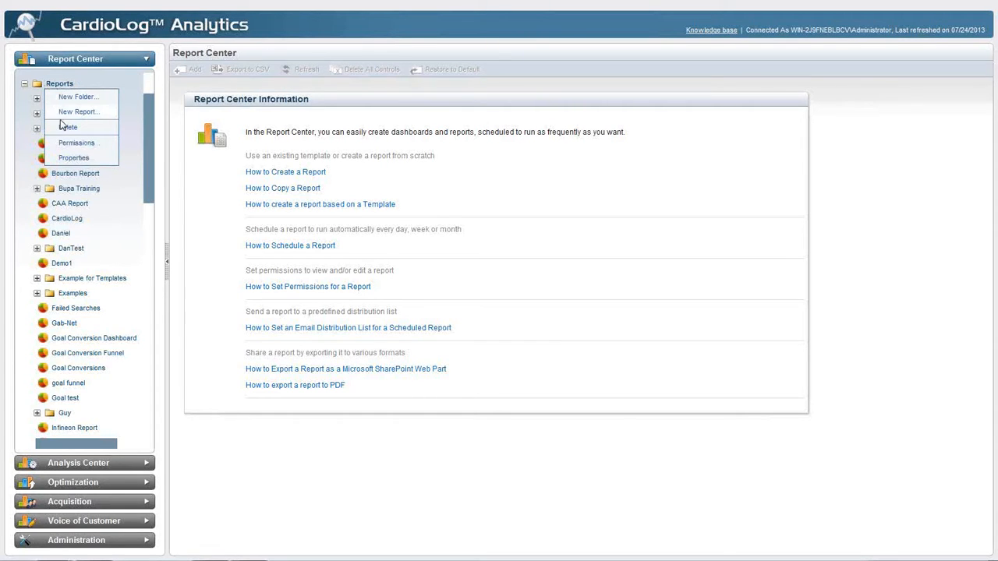
left_click(70, 113)
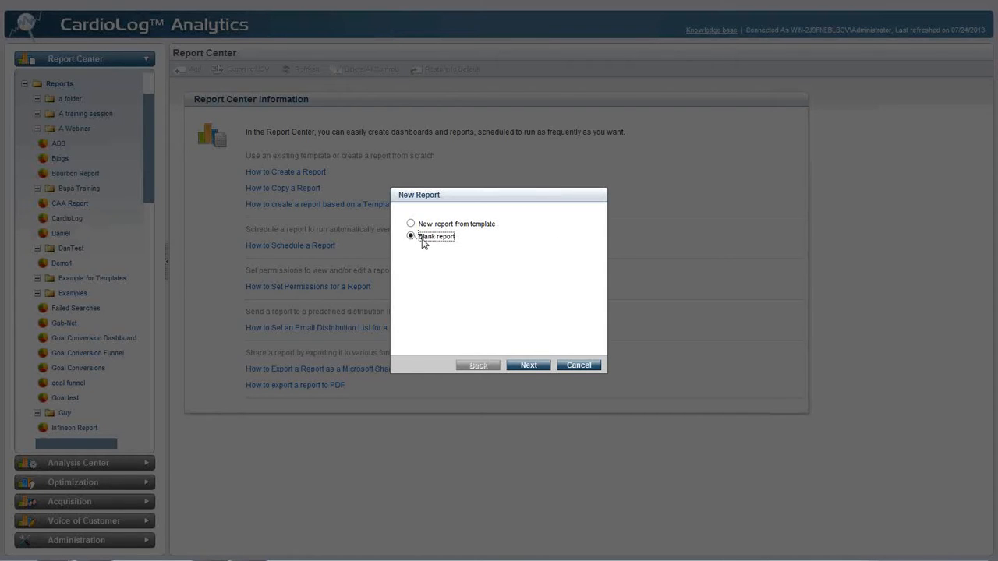
left_click(528, 365)
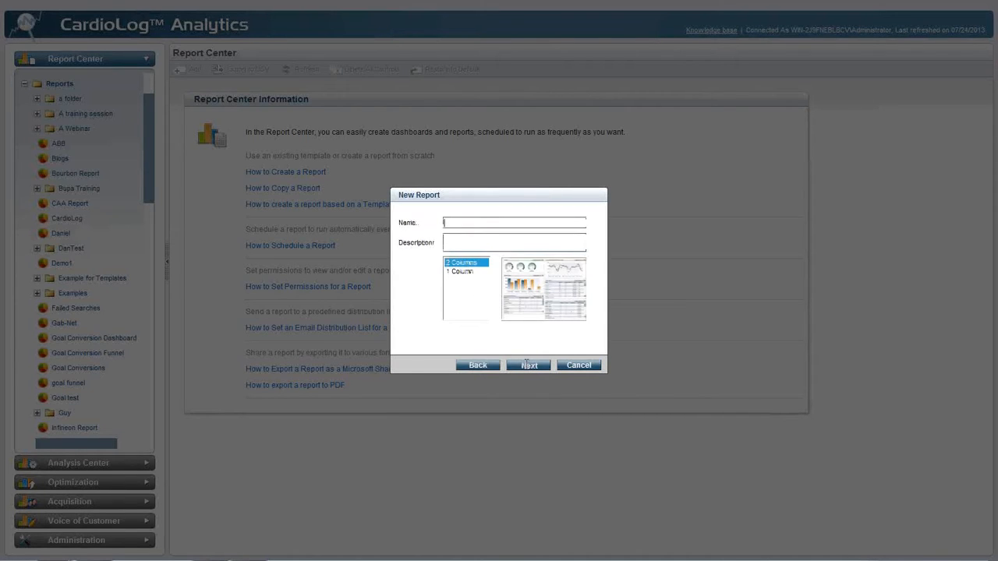
Name the new report "July Webinar Report" and keep the 2 Columns layout
left_click(483, 224)
type("July Webinar Report")
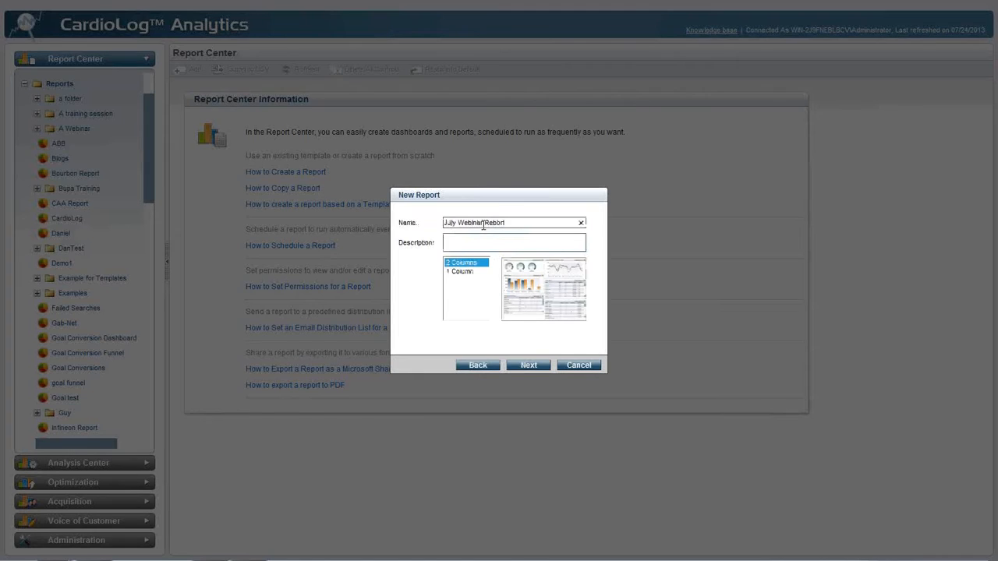
left_click(524, 365)
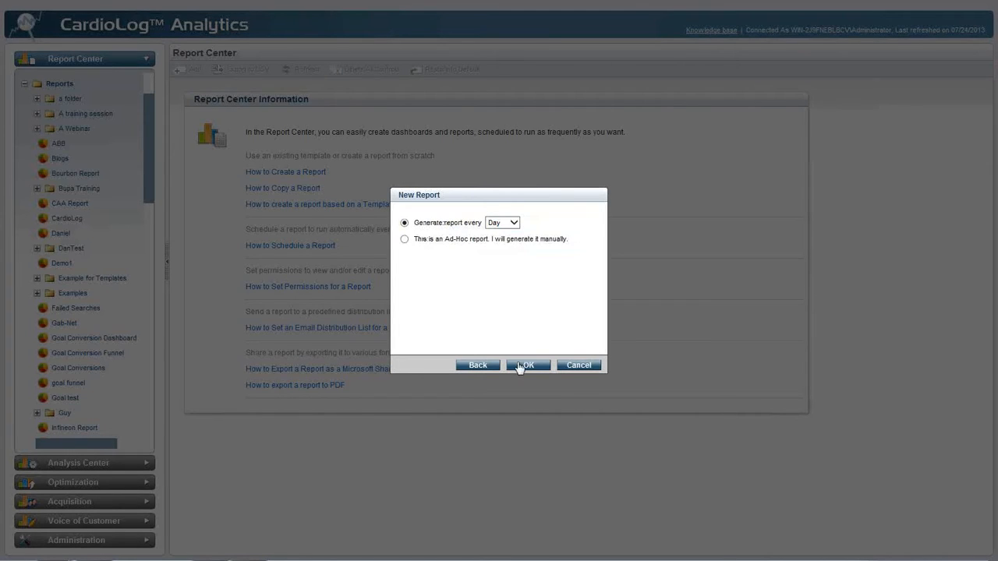
Schedule the report to generate every Month and create it
left_click(517, 225)
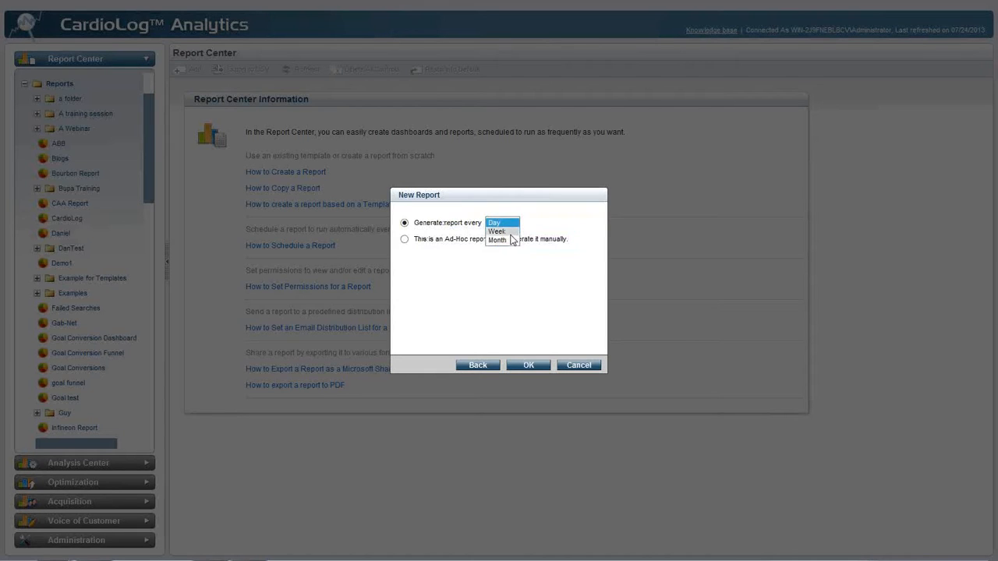
left_click(512, 239)
left_click(517, 364)
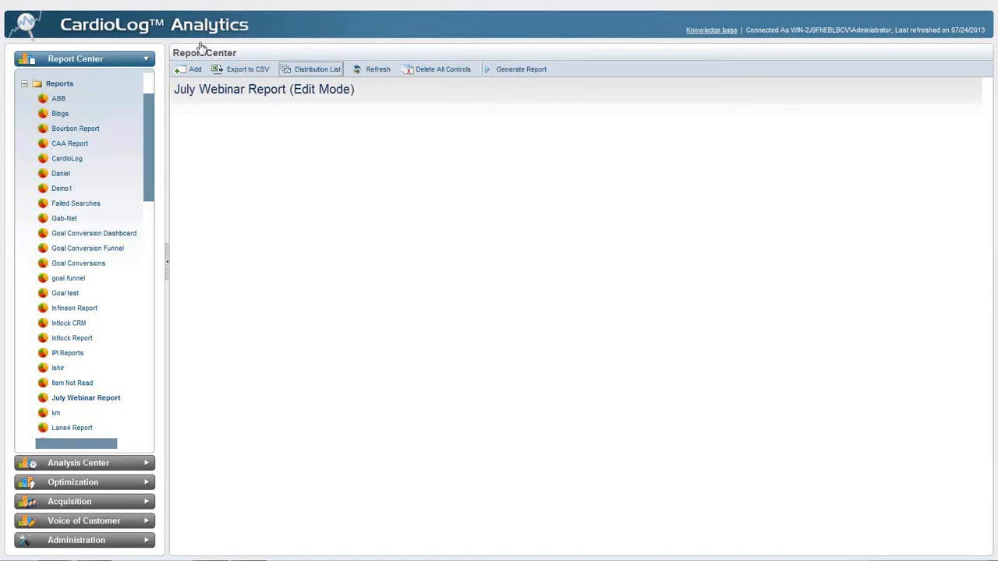
Add a Page Views chart to the July Webinar Report
left_click(179, 72)
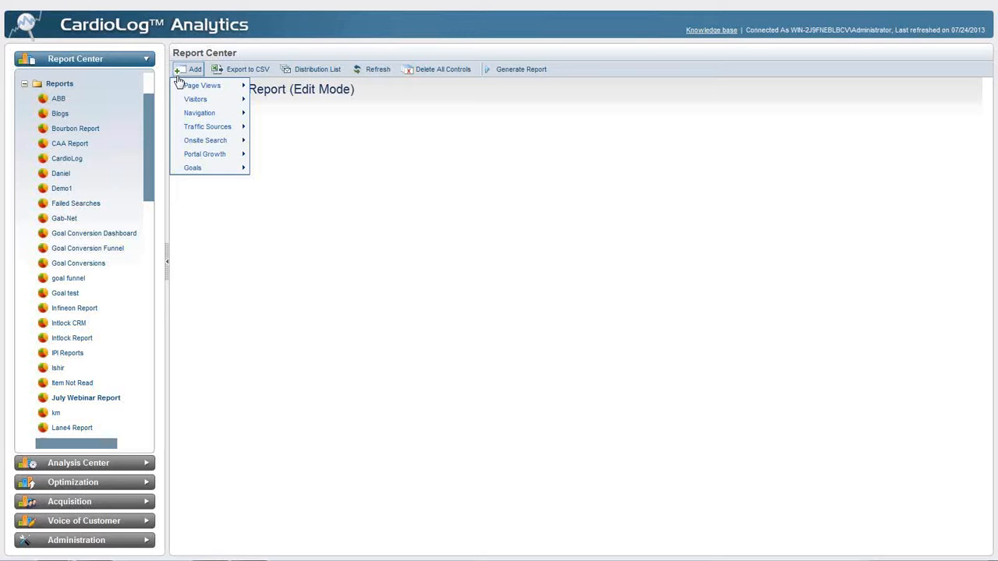
mouse_move(177, 87)
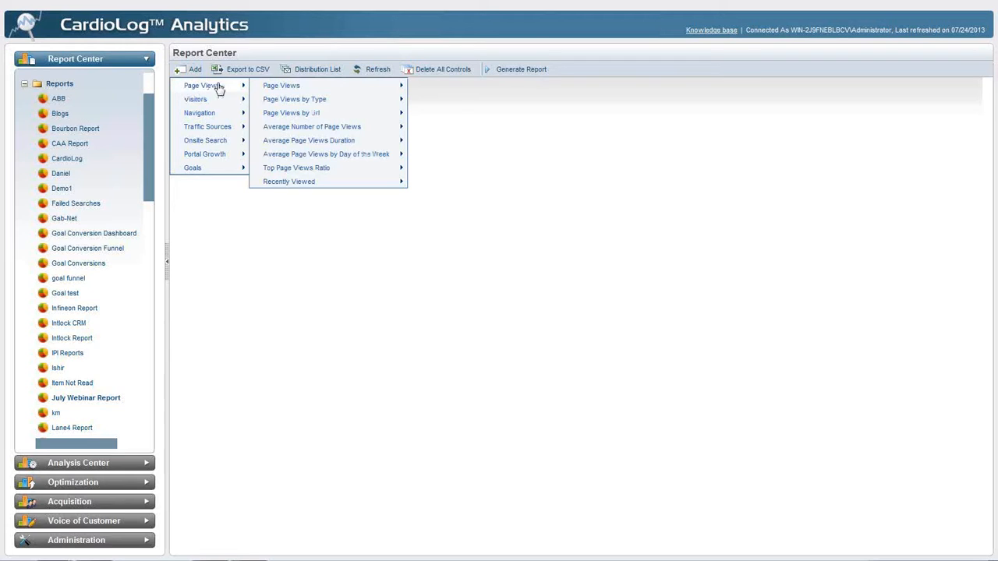
mouse_move(282, 88)
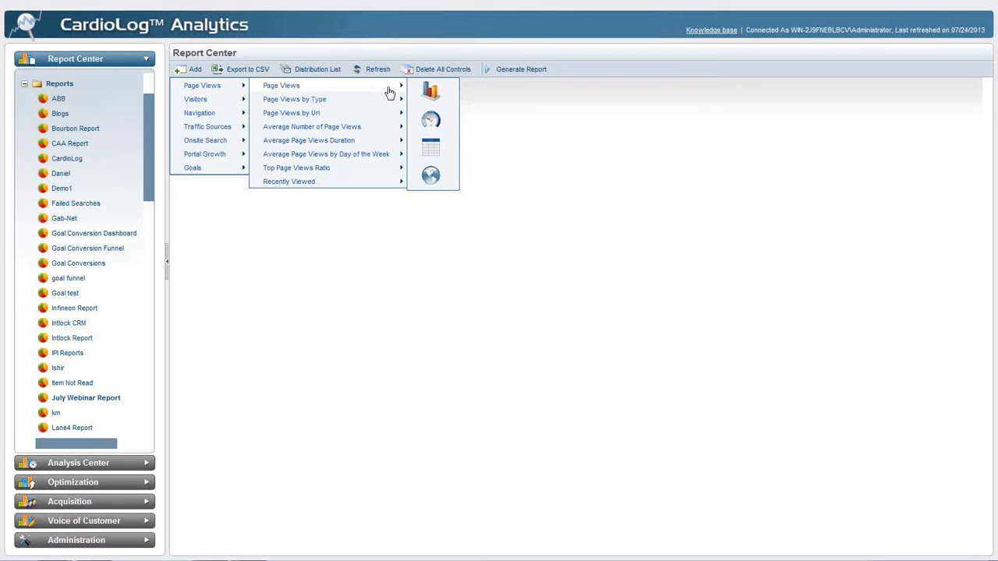
left_click(431, 91)
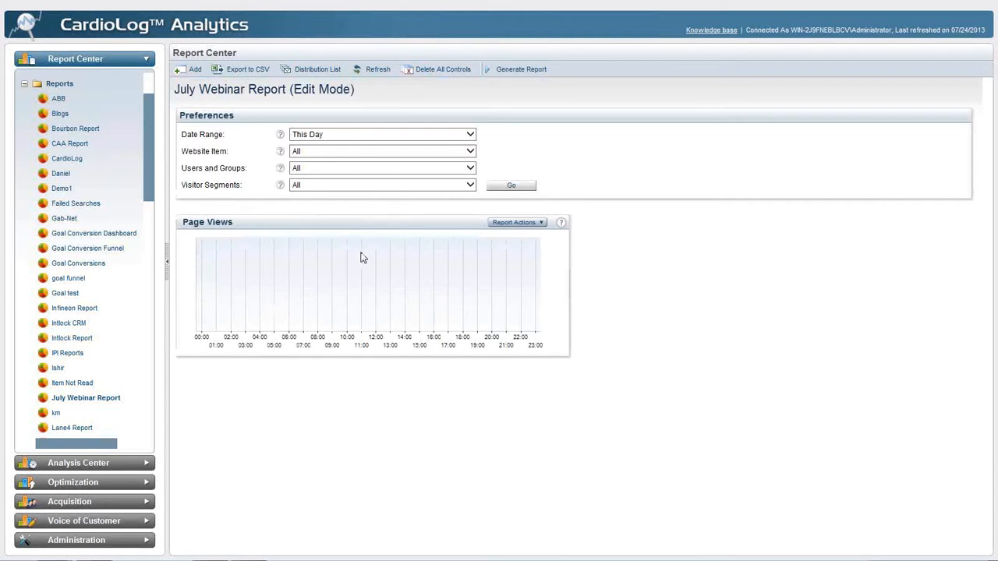
Set the report's date range to Last Month and apply it
left_click(357, 135)
left_click(355, 181)
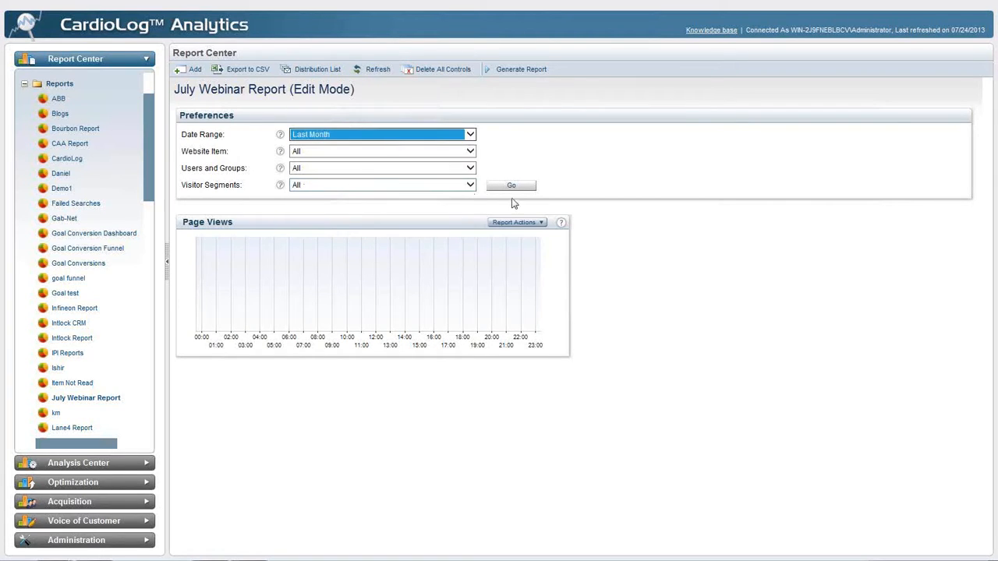
left_click(522, 189)
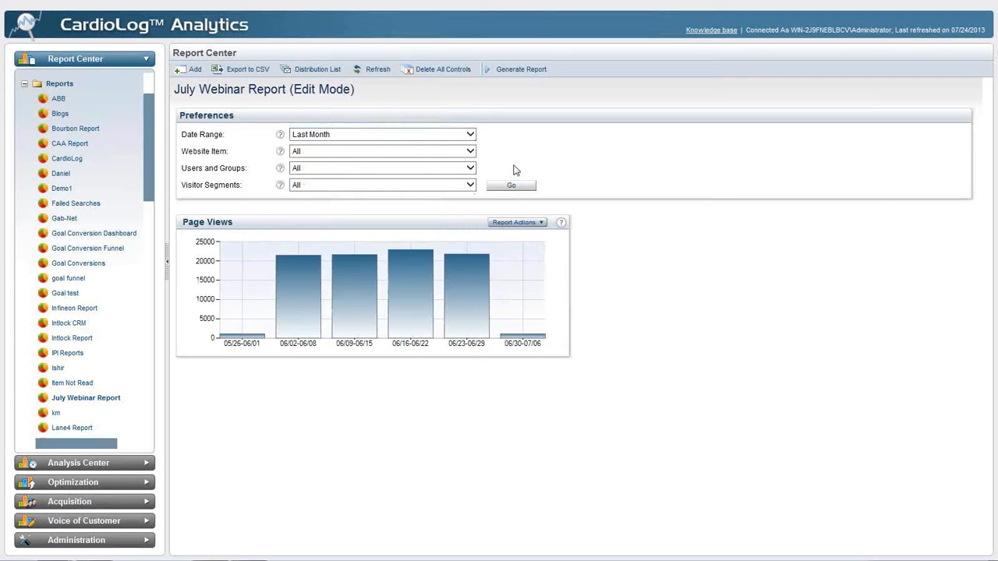
Add a Page Views meter to the report and place it in the second column beside the chart
left_click(194, 71)
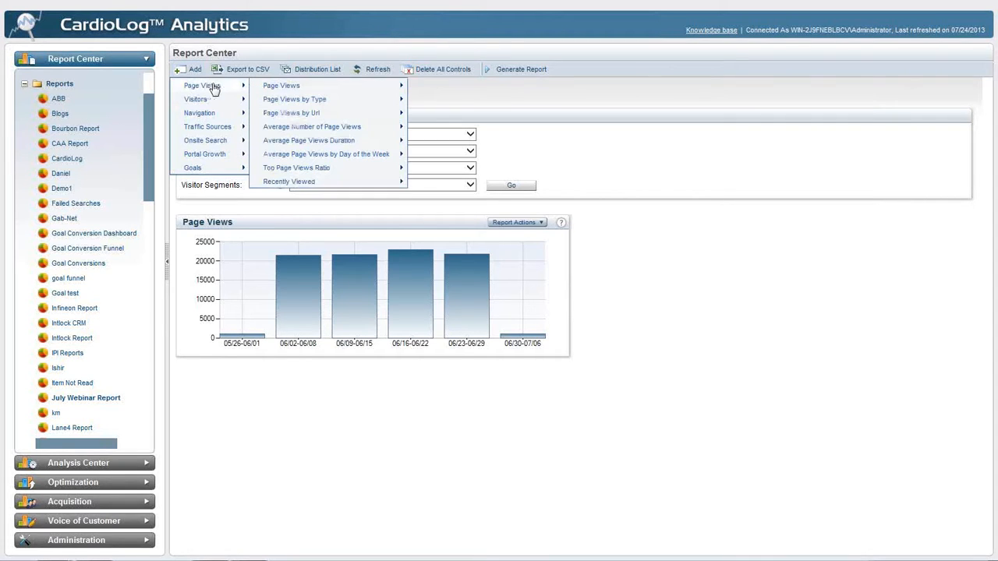
left_click(430, 115)
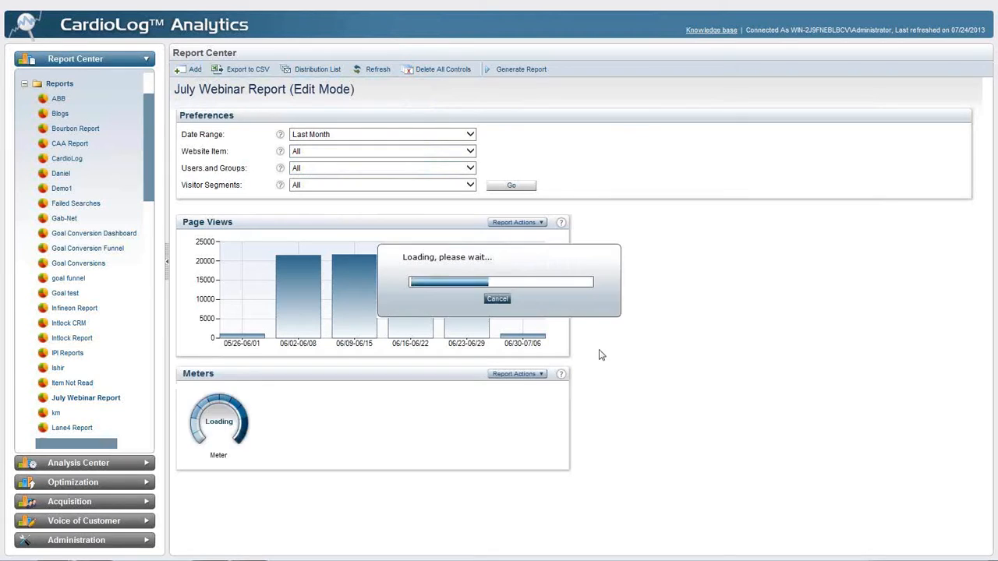
left_click_drag(739, 180, 775, 158)
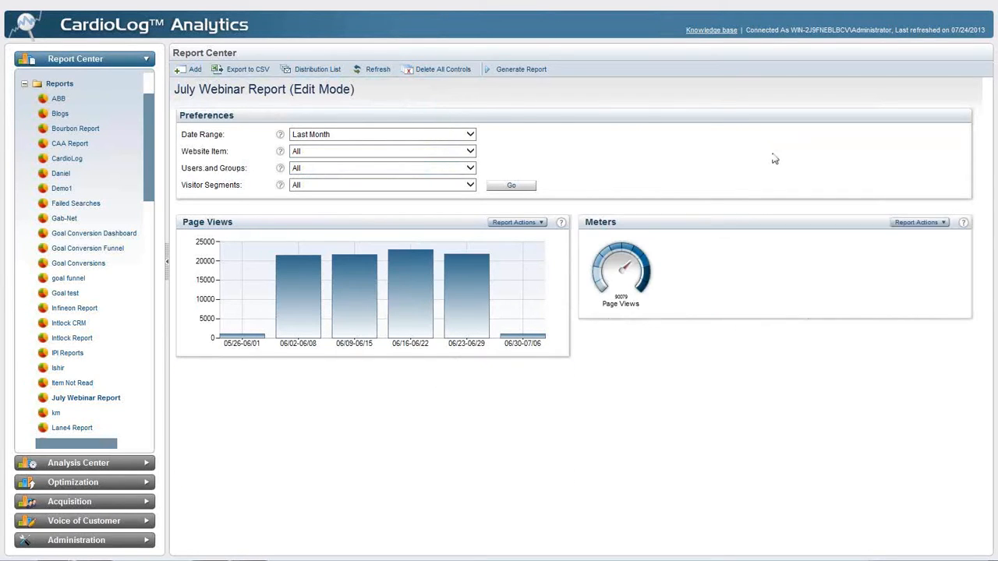
Add a Page Views by Type table to the report
left_click(177, 69)
mouse_move(205, 85)
mouse_move(314, 98)
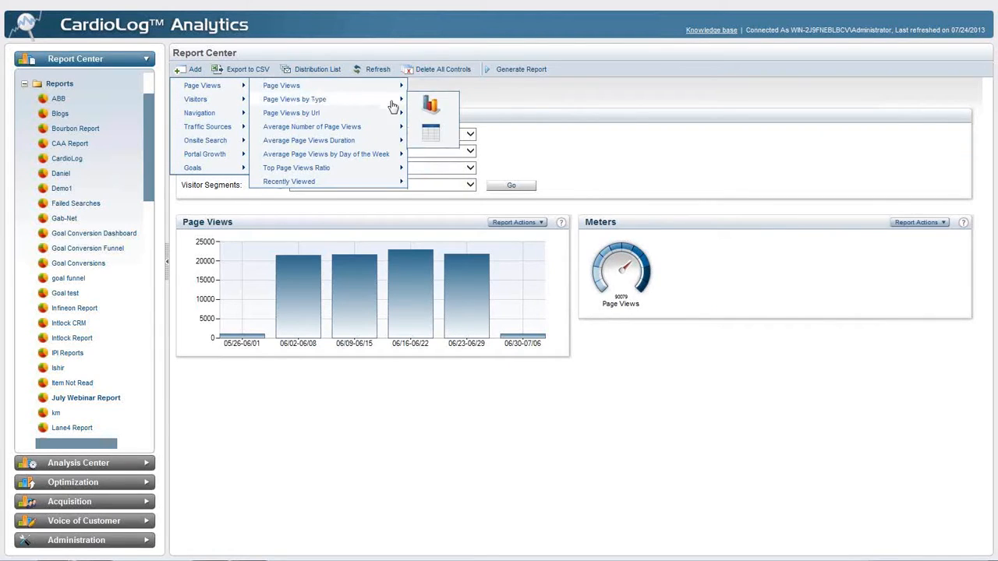
left_click(431, 133)
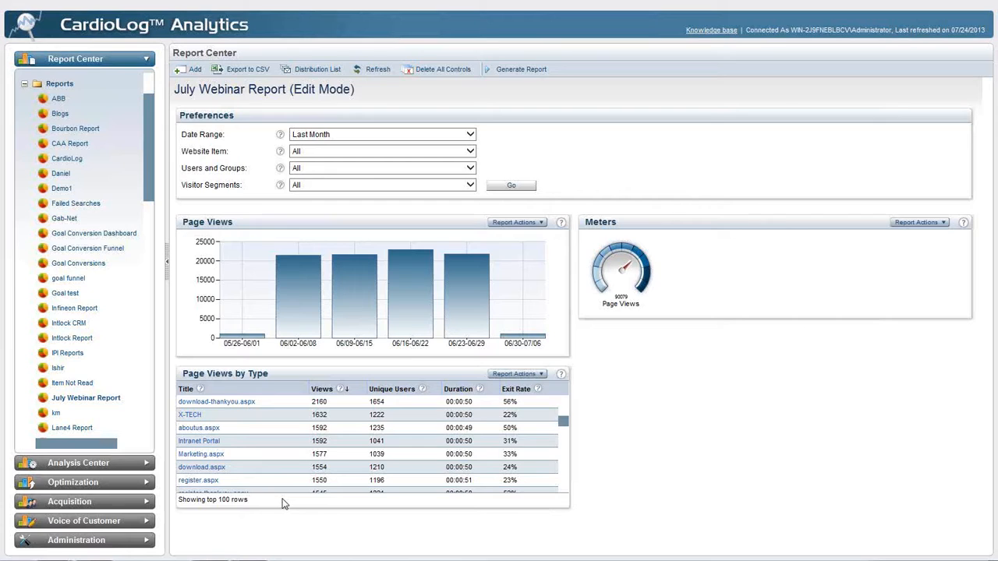
In the Page Views by Type table's advanced settings, set Minimum Results Count to 0 and Sort Order to Ascending, and preview the result
left_click(310, 374)
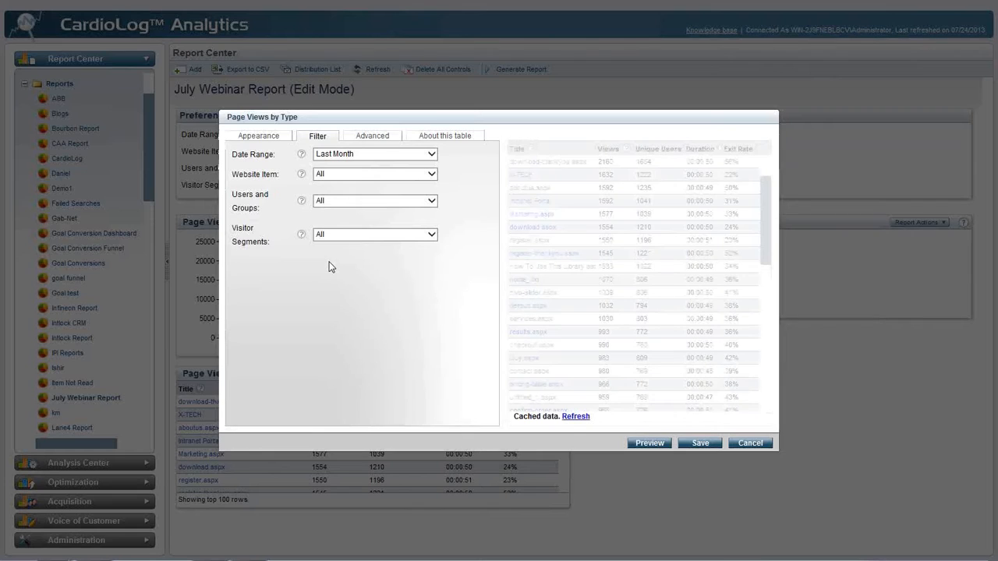
left_click(375, 138)
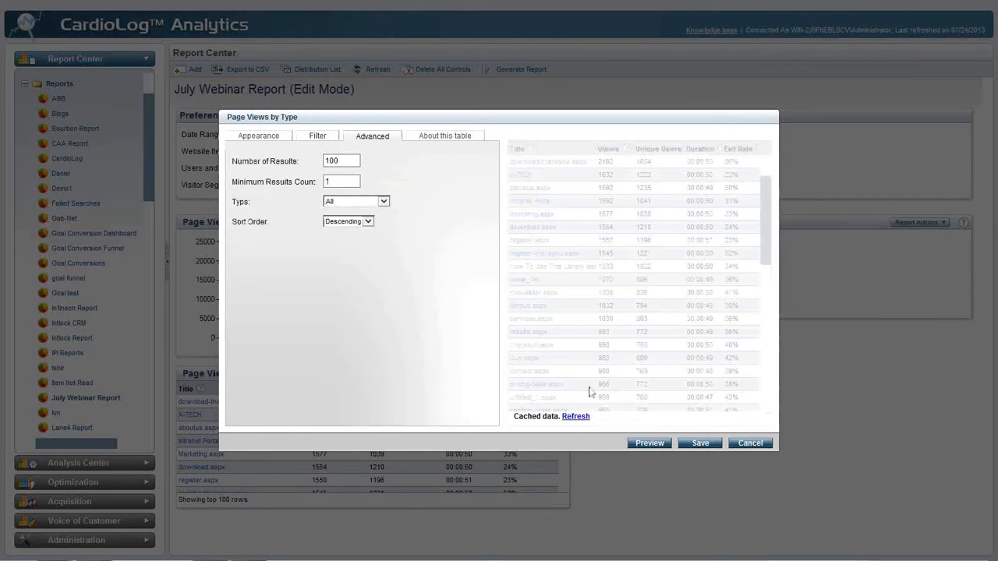
left_click(582, 418)
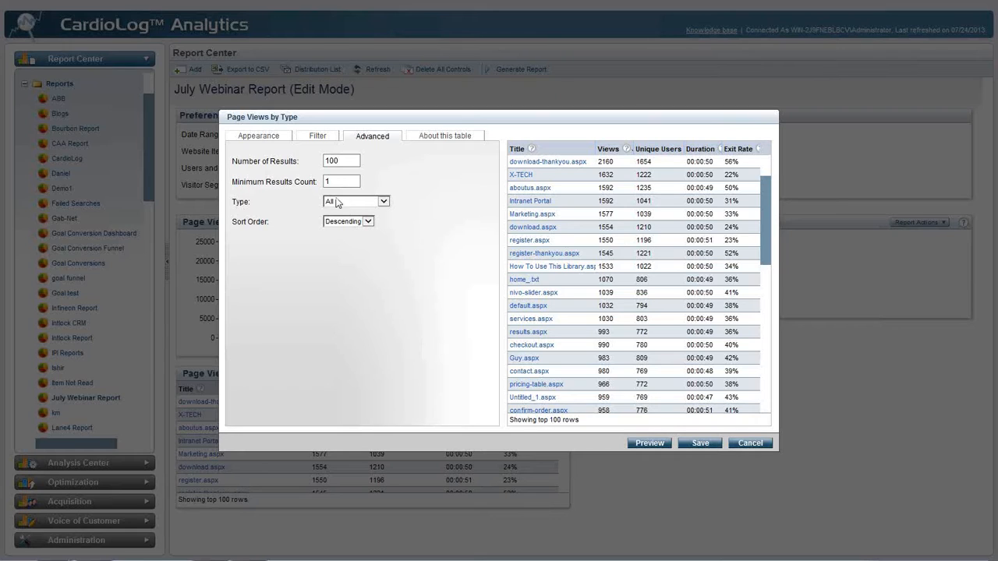
left_click_drag(337, 182, 320, 181)
type("0")
left_click(348, 221)
left_click(343, 214)
left_click(652, 443)
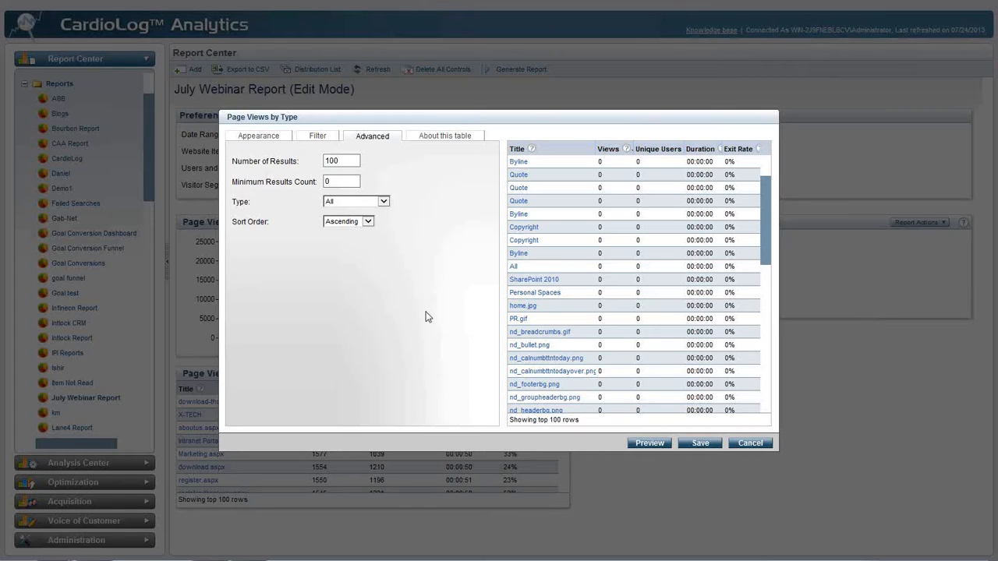
Set the Page Views by Type table's Type to Web Pages and its Sort Order to Descending
left_click(356, 202)
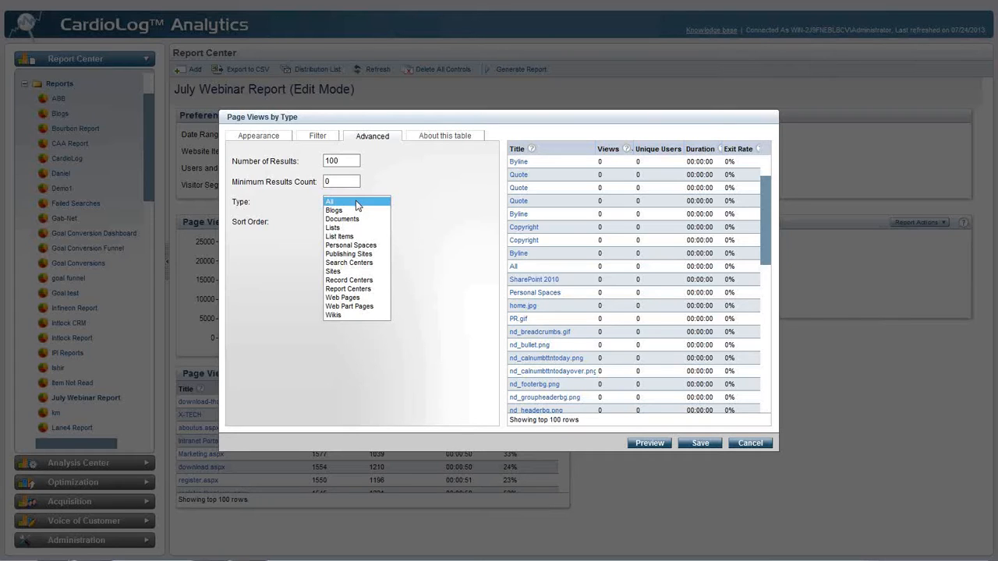
left_click(347, 298)
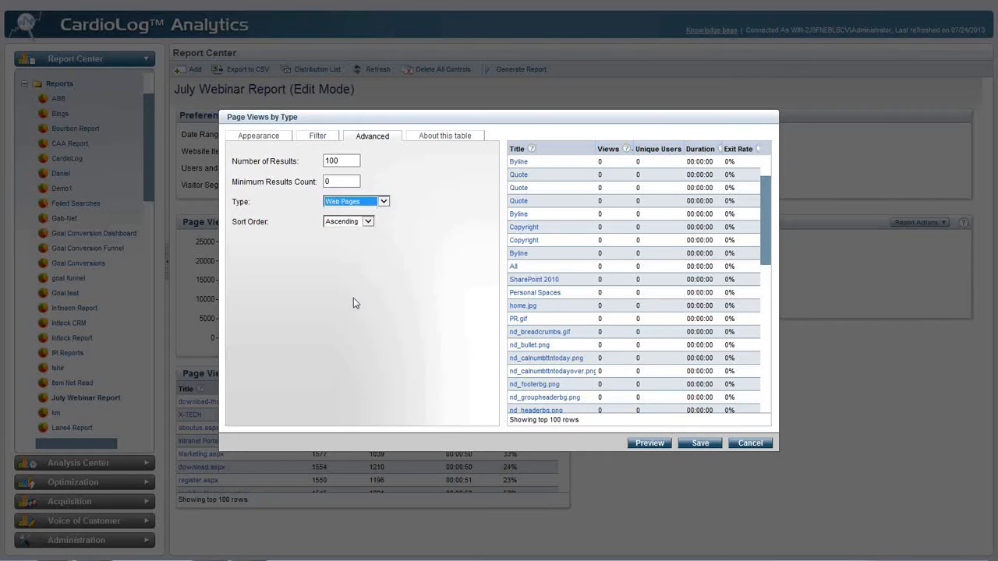
left_click(353, 222)
left_click(347, 230)
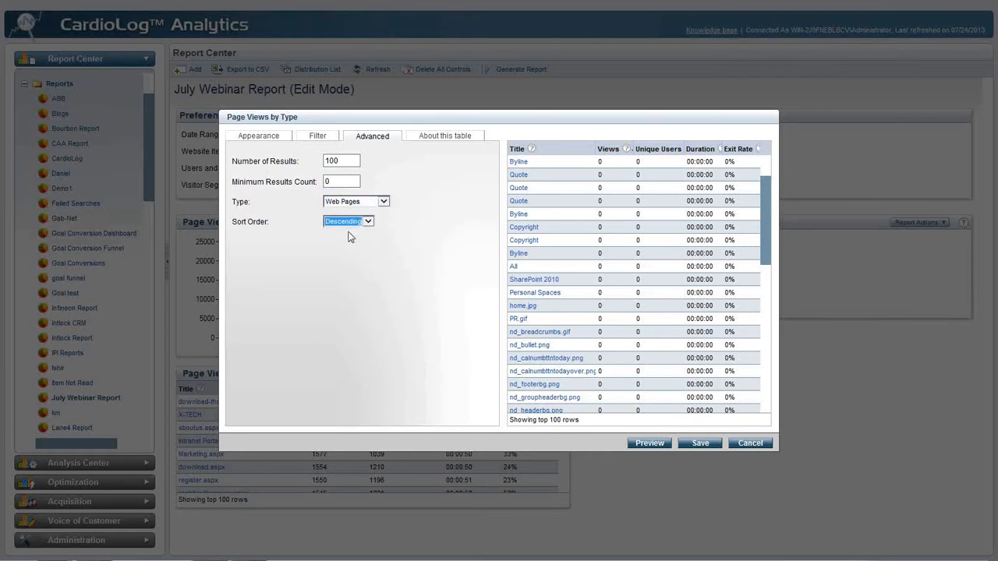
Change the table's title to "Most Pop Web Pages" and save its settings
left_click(267, 143)
left_click(263, 158)
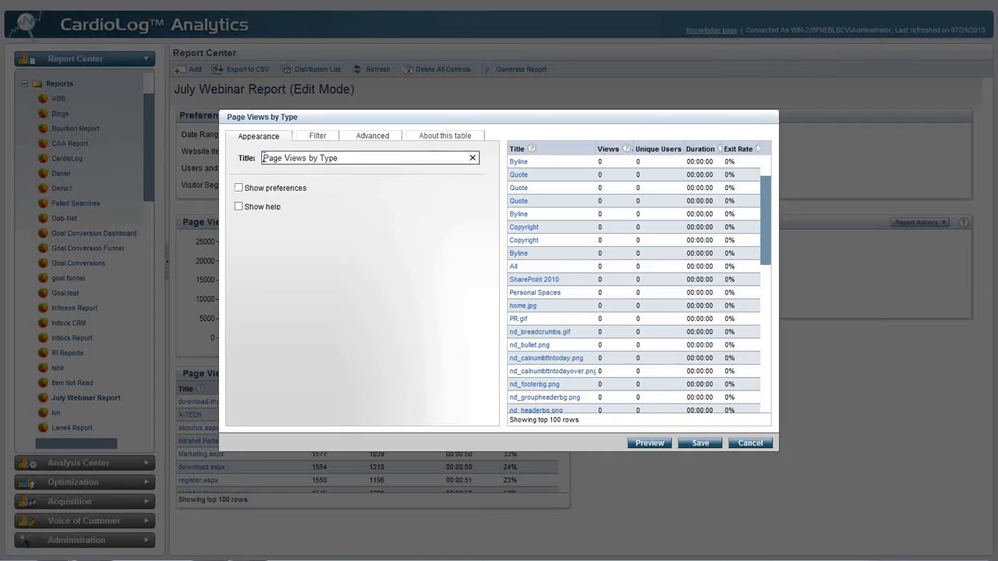
type("Most Pop Web")
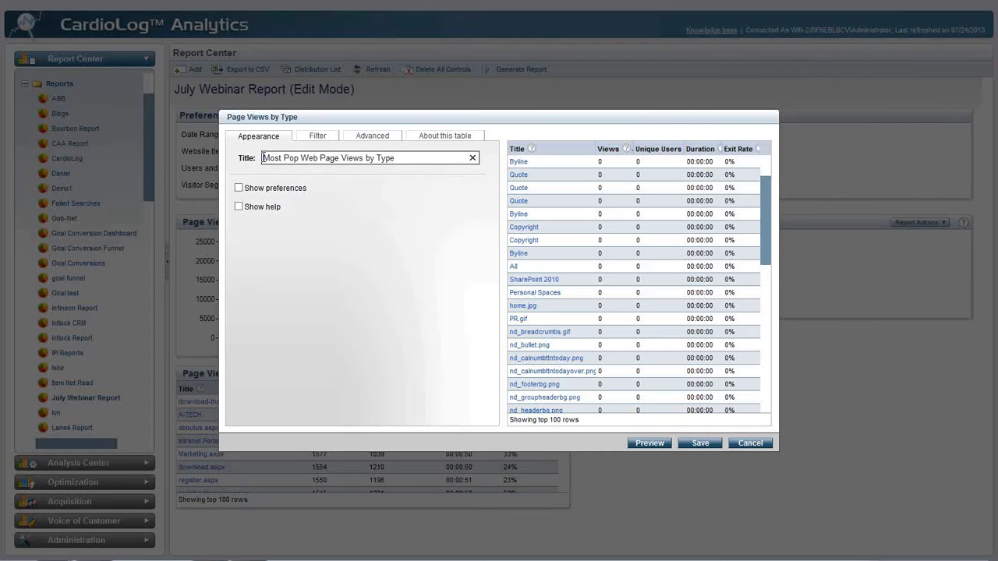
key("shift+End")
type("s")
left_click(702, 445)
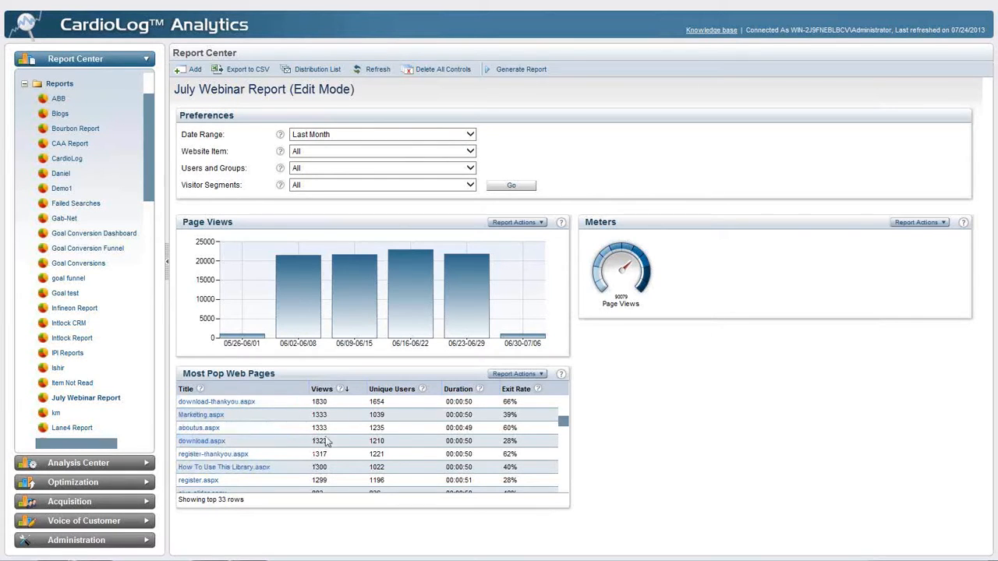
Add a second Page Views by Type table to the July Webinar Report
left_click(191, 68)
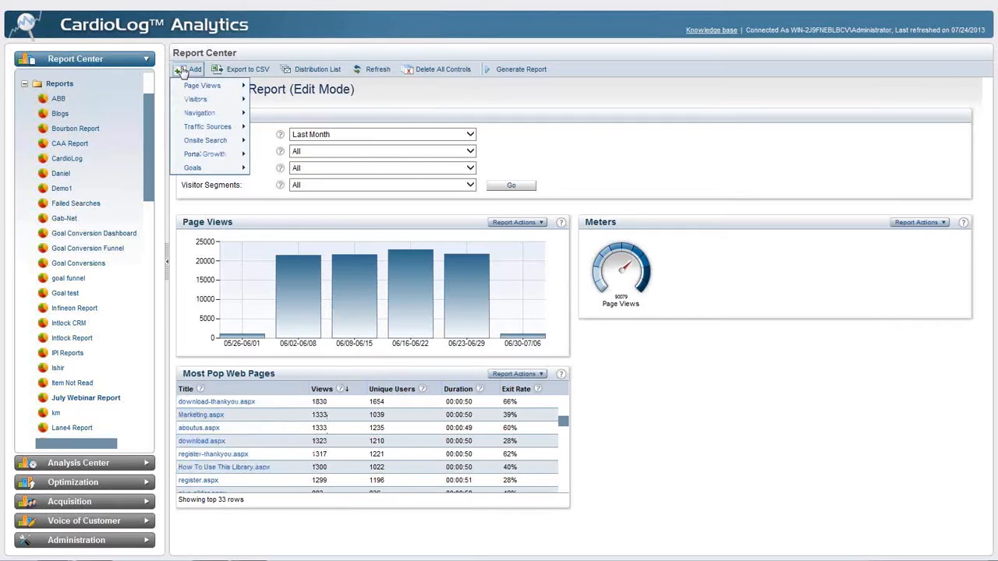
mouse_move(199, 86)
mouse_move(378, 103)
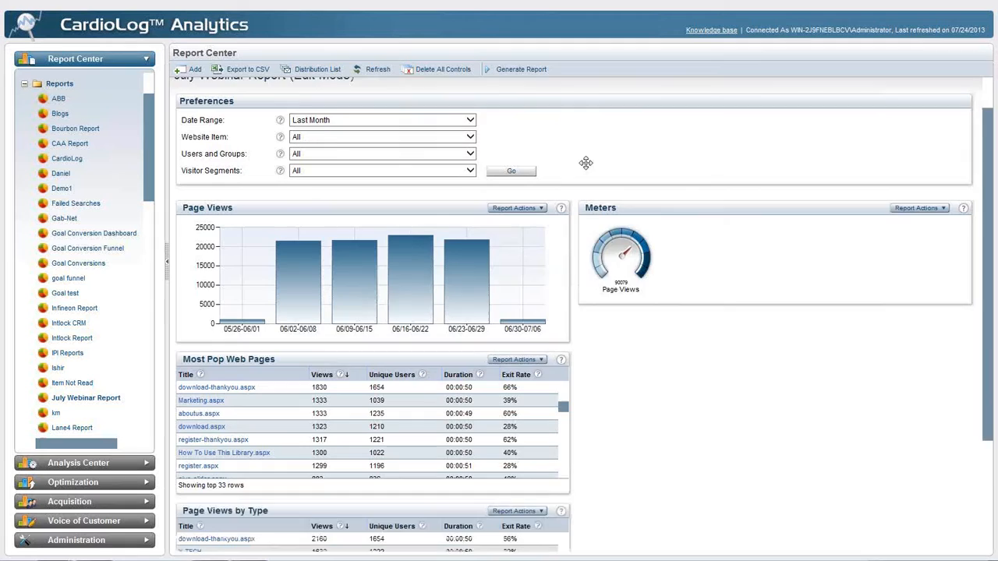
In the new Page Views by Type table's advanced settings, set Minimum Results Count to 0 and Sort Order to Ascending
scroll(585, 163, "down", 1)
left_click(361, 454)
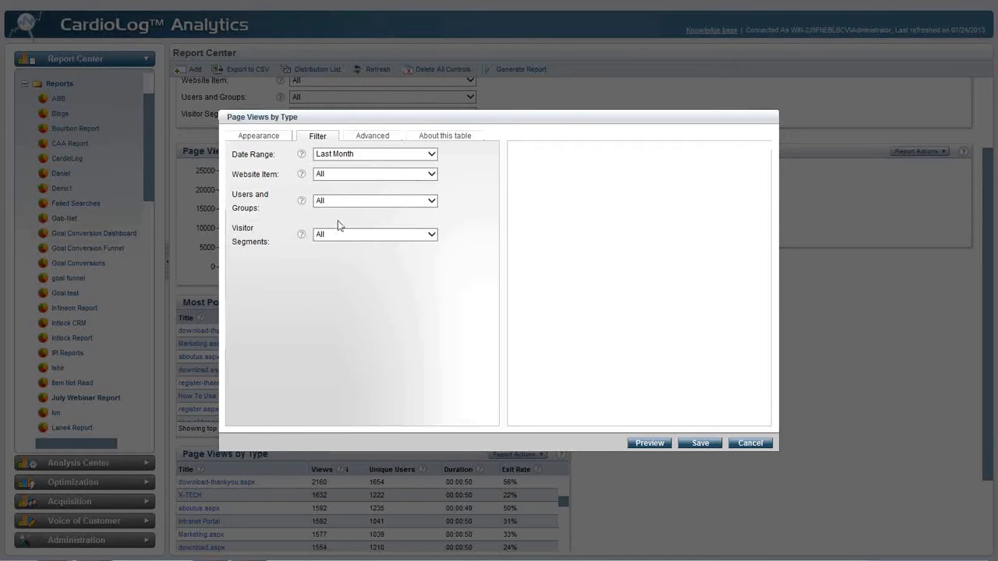
left_click(355, 138)
double_click(351, 177)
type("0")
left_click(343, 221)
left_click(346, 212)
Title the table "Content with 0 Page Views", save it, and move it to the second column below Meters
left_click(270, 140)
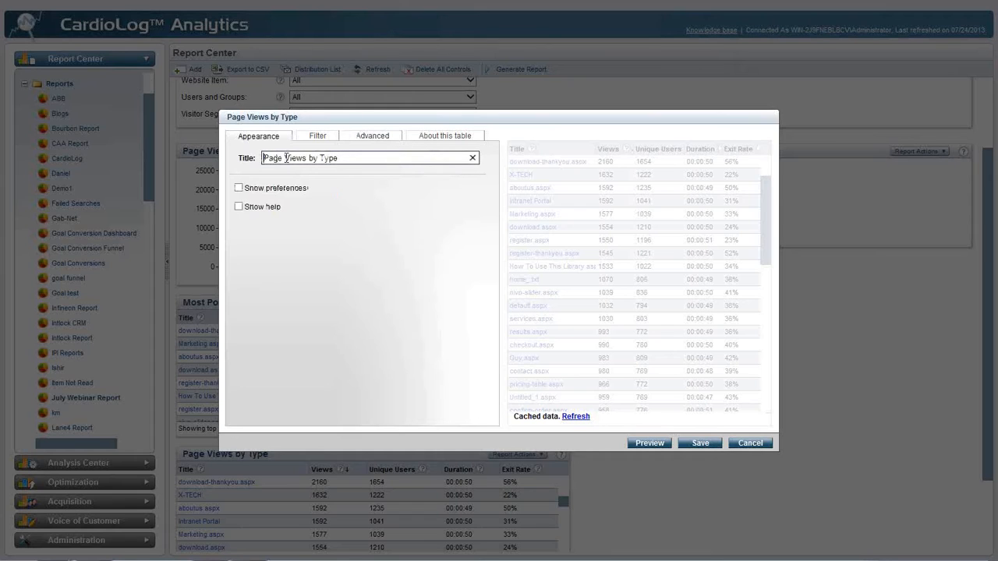
type("Cont")
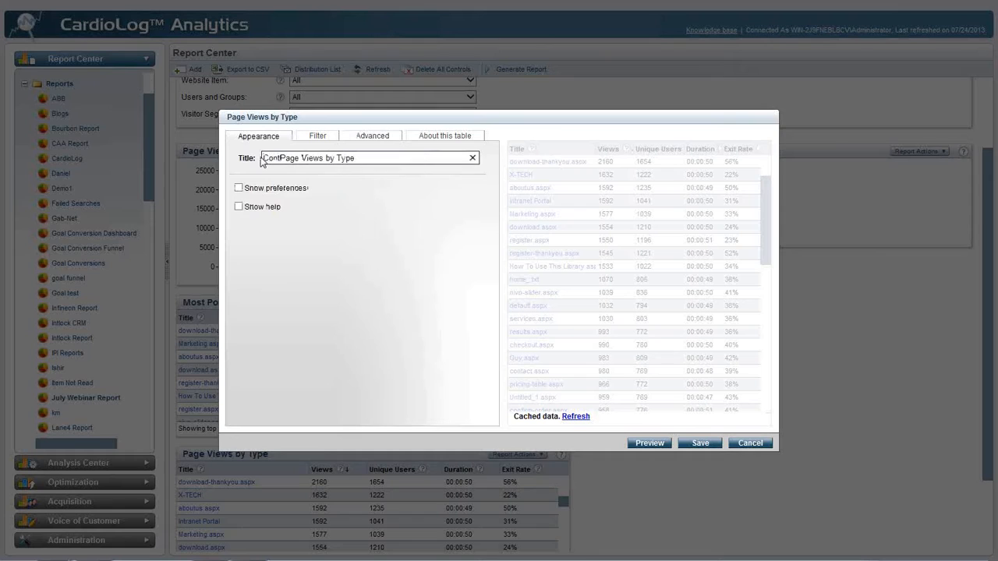
type("ent with 0")
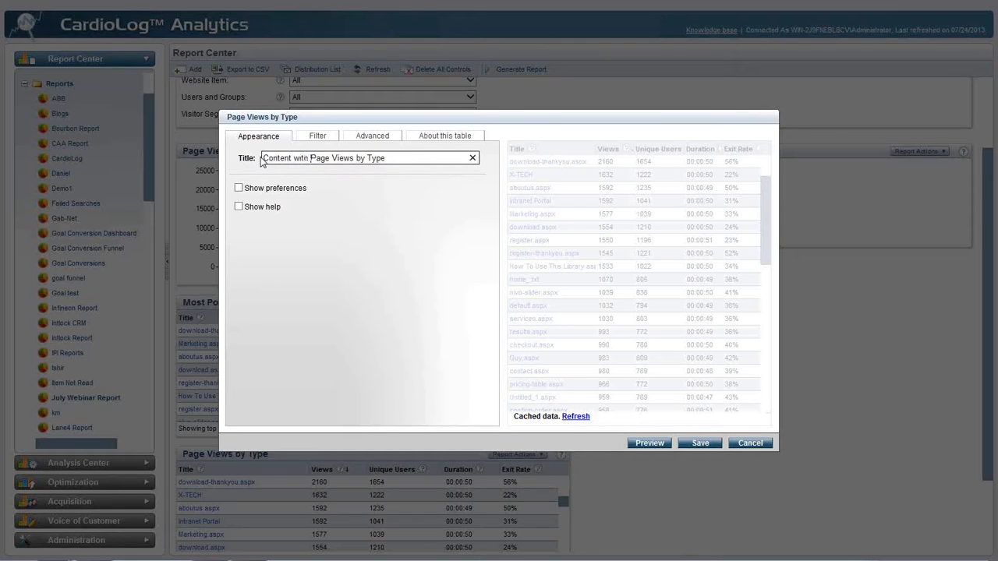
left_click_drag(362, 158, 413, 168)
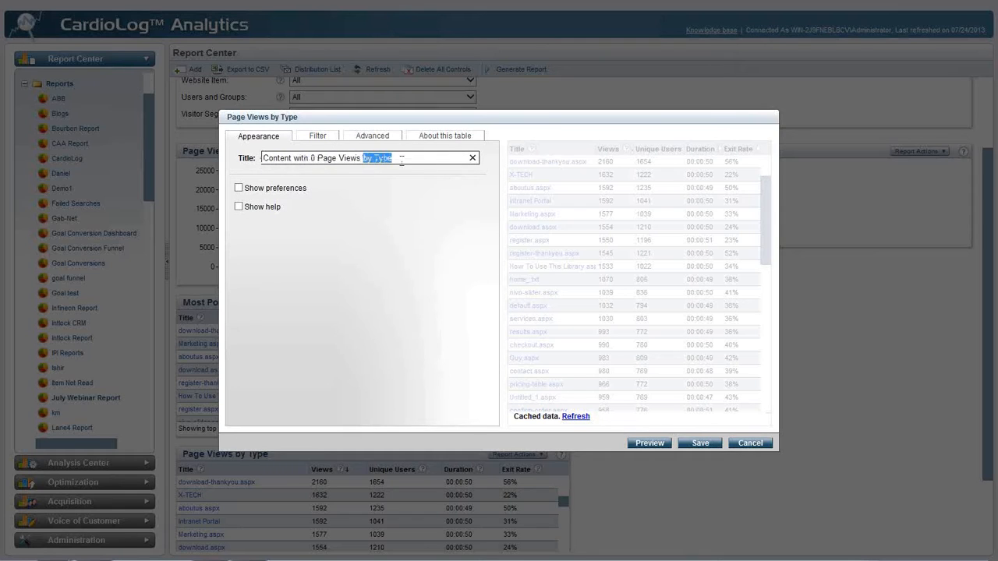
key("BackSpace")
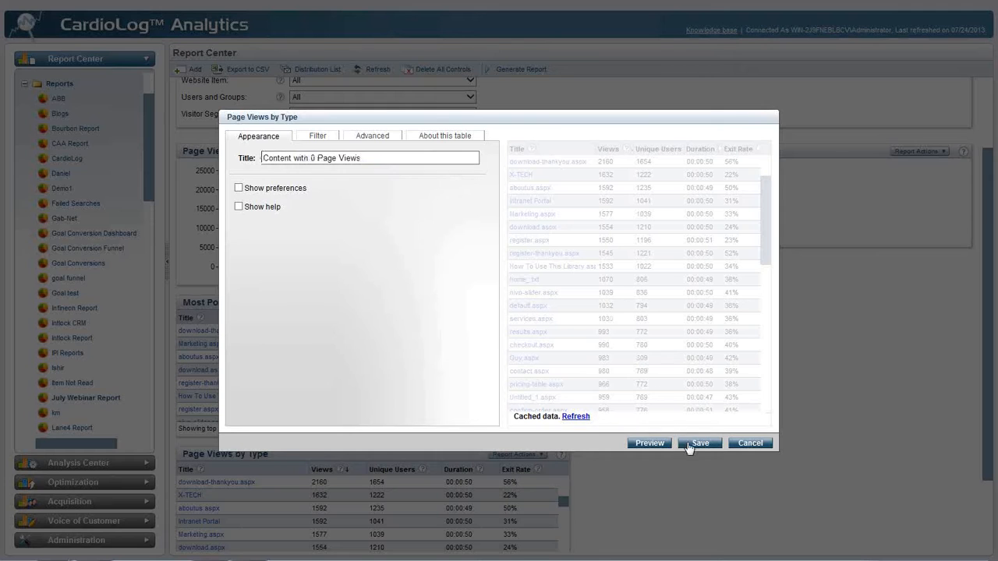
left_click(699, 442)
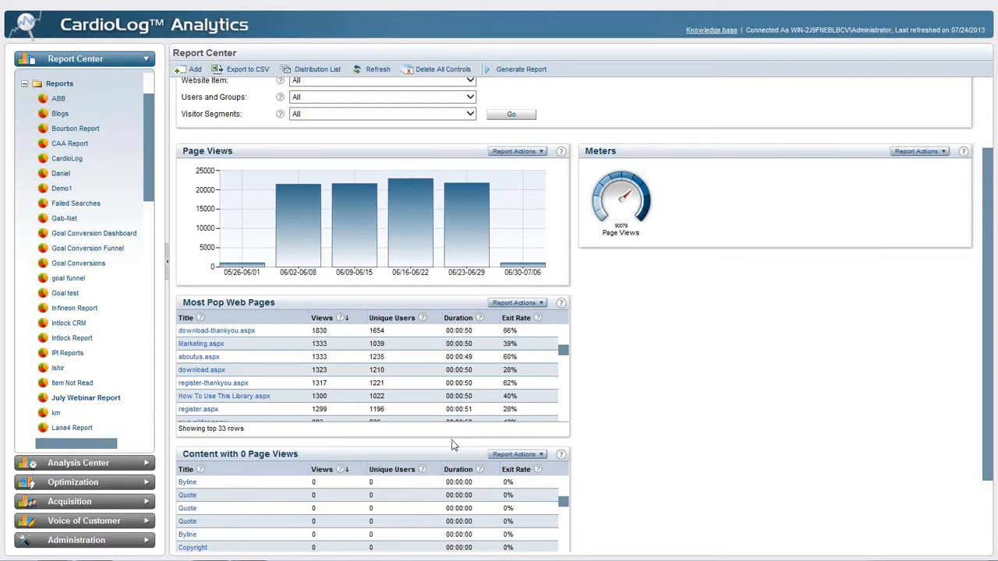
left_click_drag(413, 456, 794, 280)
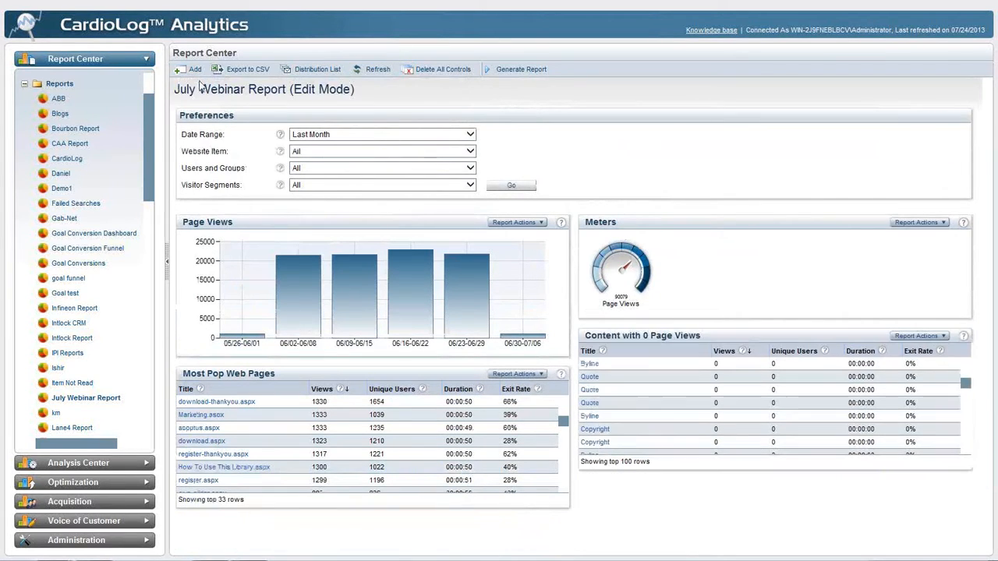
Add a Unique Users table from the visitor reports and look through its listed users
left_click(191, 70)
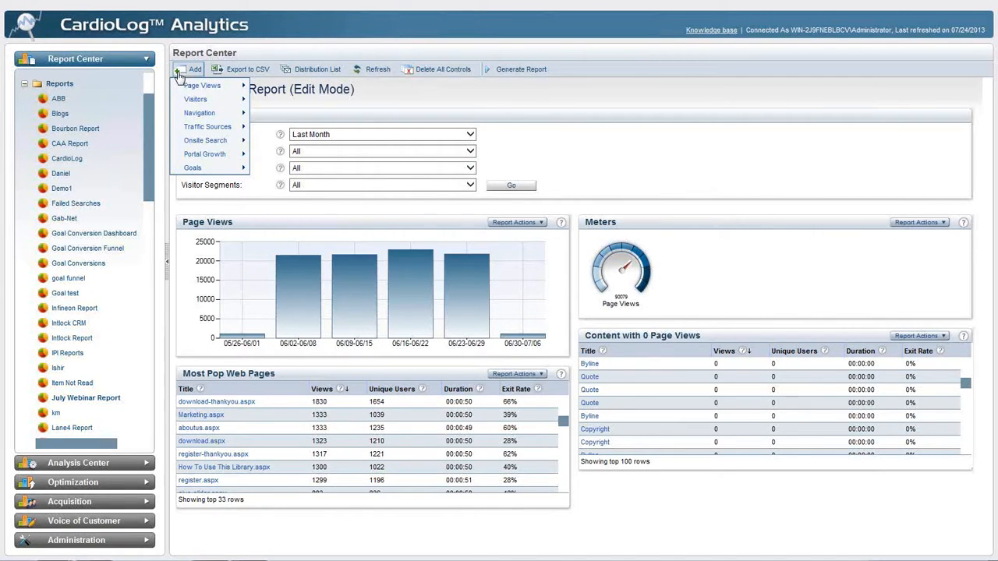
mouse_move(180, 101)
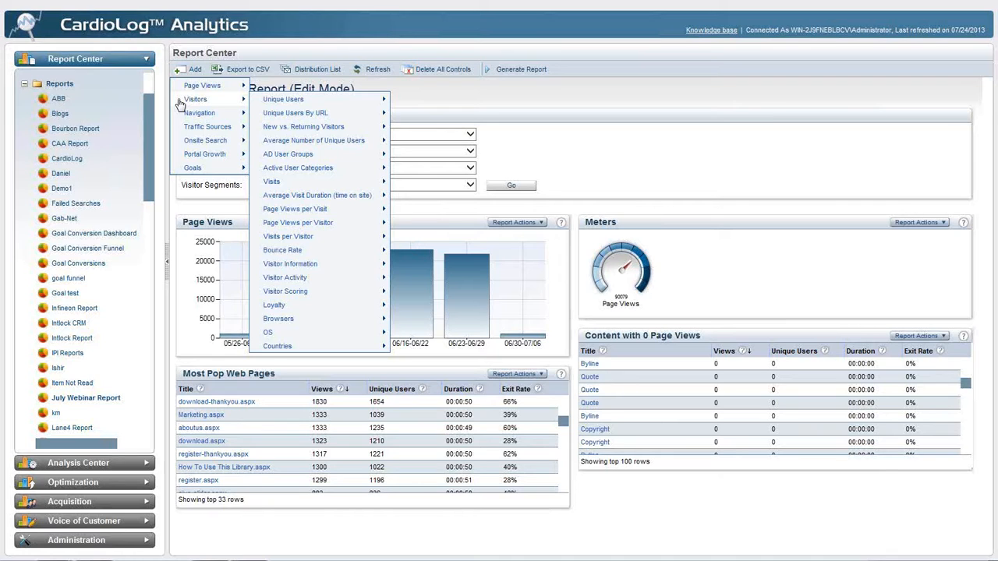
mouse_move(282, 114)
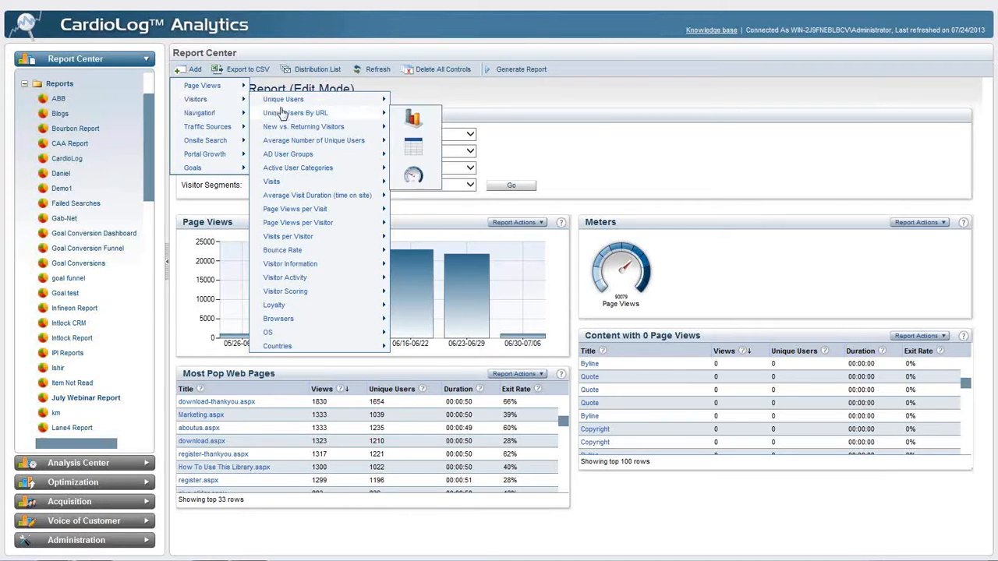
mouse_move(266, 131)
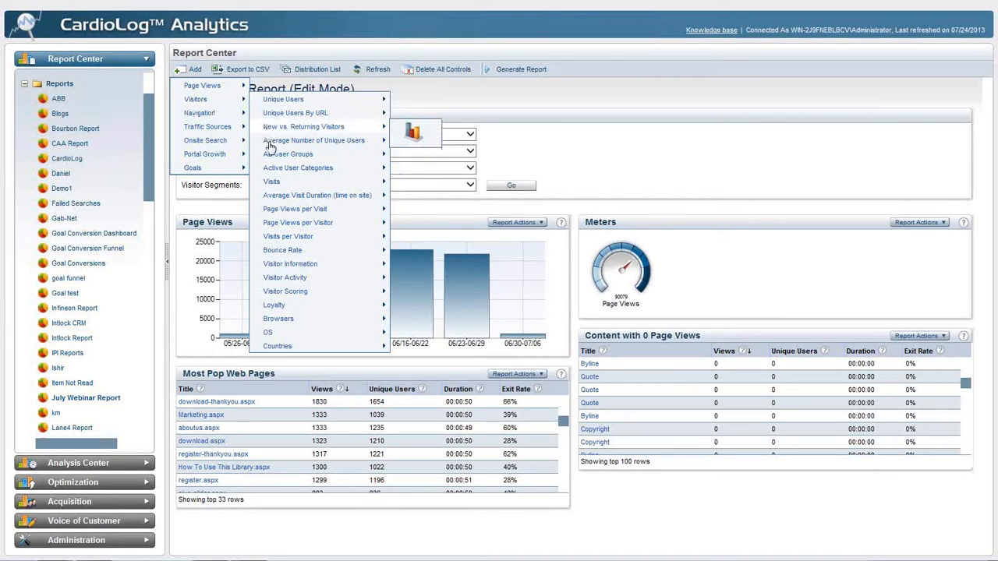
mouse_move(266, 193)
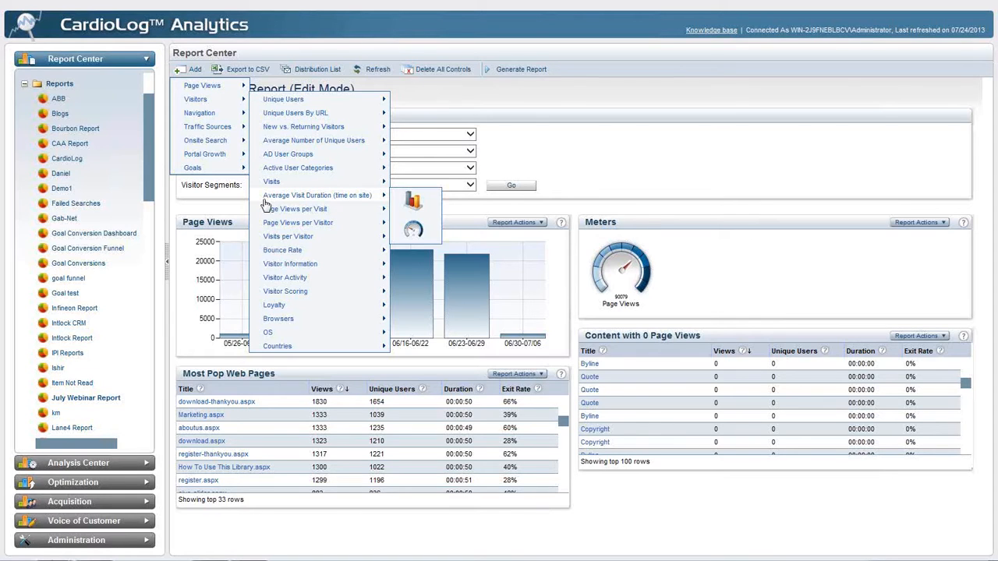
mouse_move(331, 101)
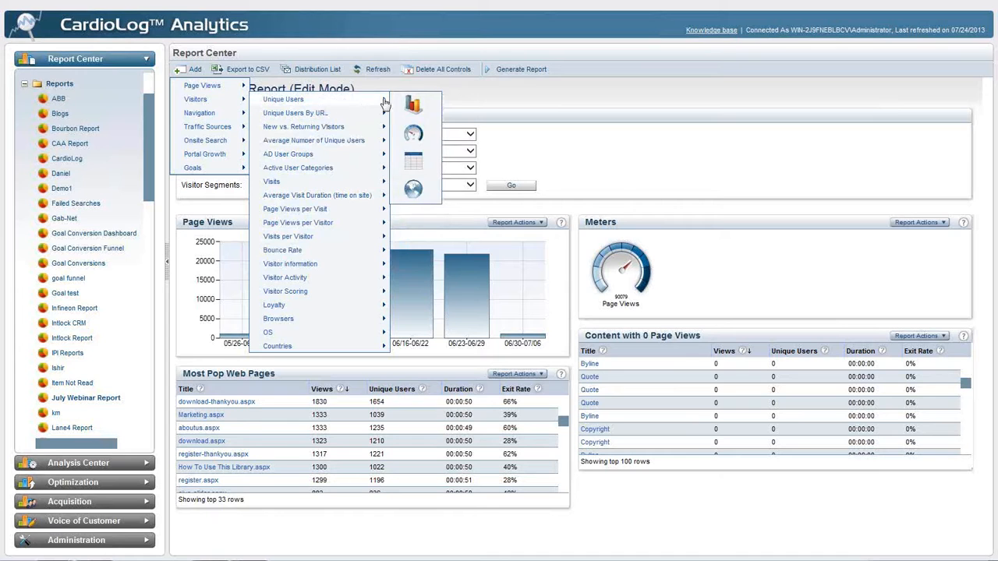
left_click(419, 158)
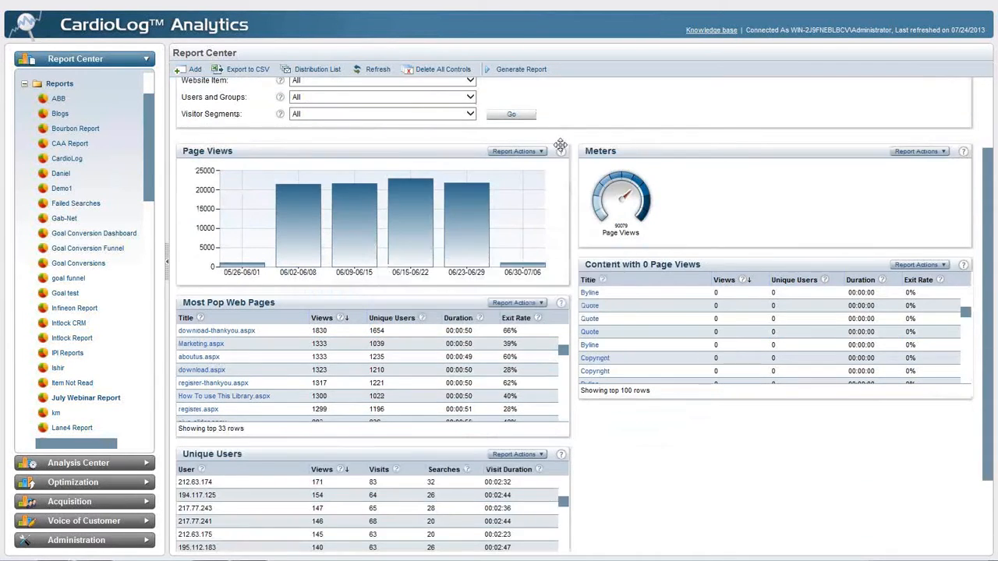
scroll(543, 411, "down", 1)
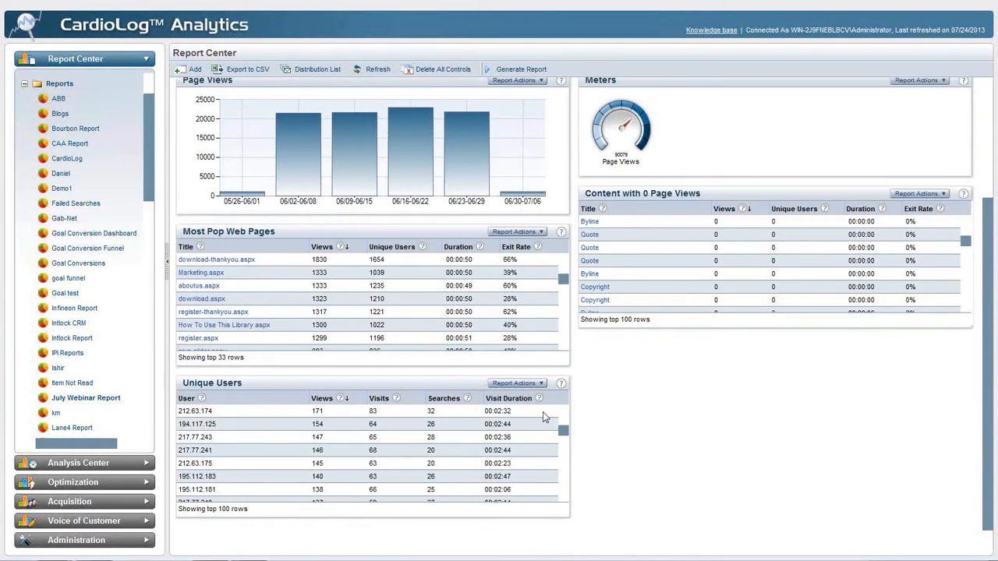
mouse_move(308, 442)
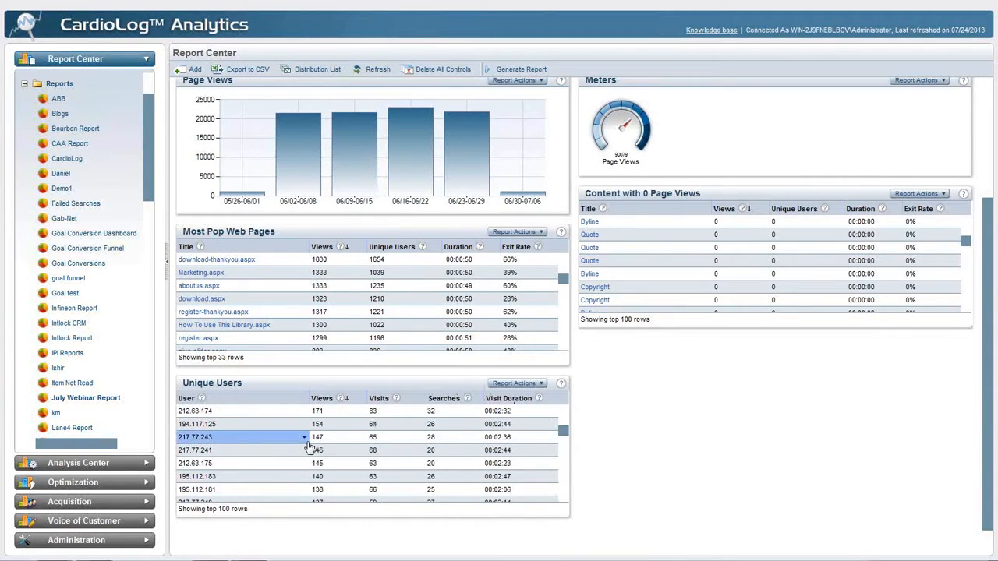
scroll(304, 448, "down", 4)
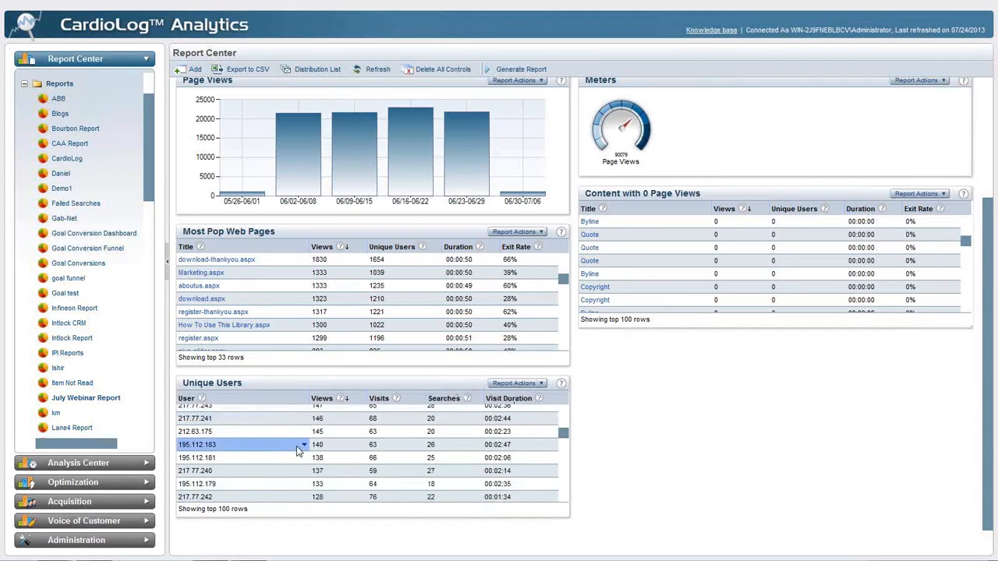
scroll(297, 449, "down", 6)
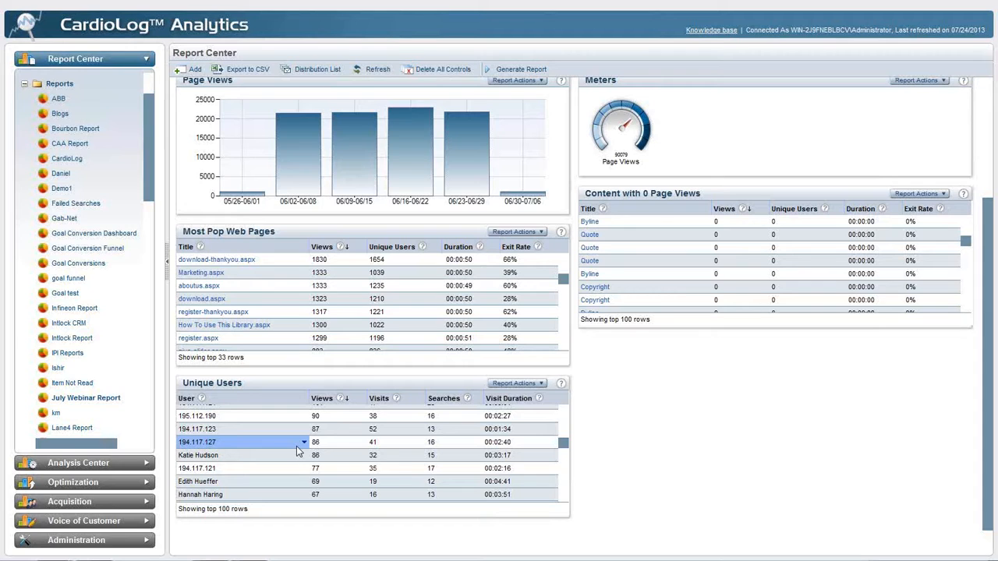
scroll(296, 446, "down", 1)
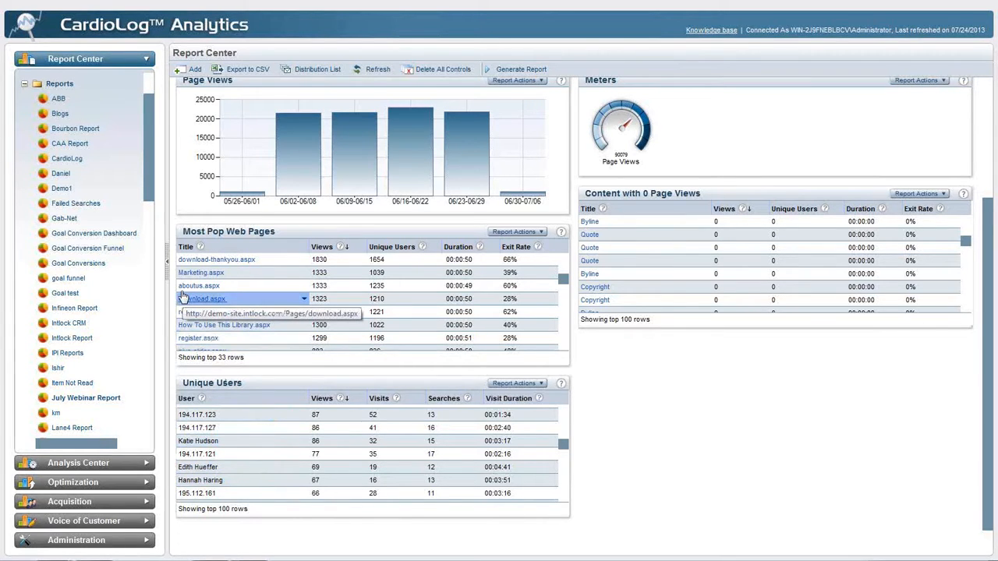
Add an AD User Groups table to the report and move it to the second column below Content with 0 Page Views
left_click(181, 69)
mouse_move(193, 100)
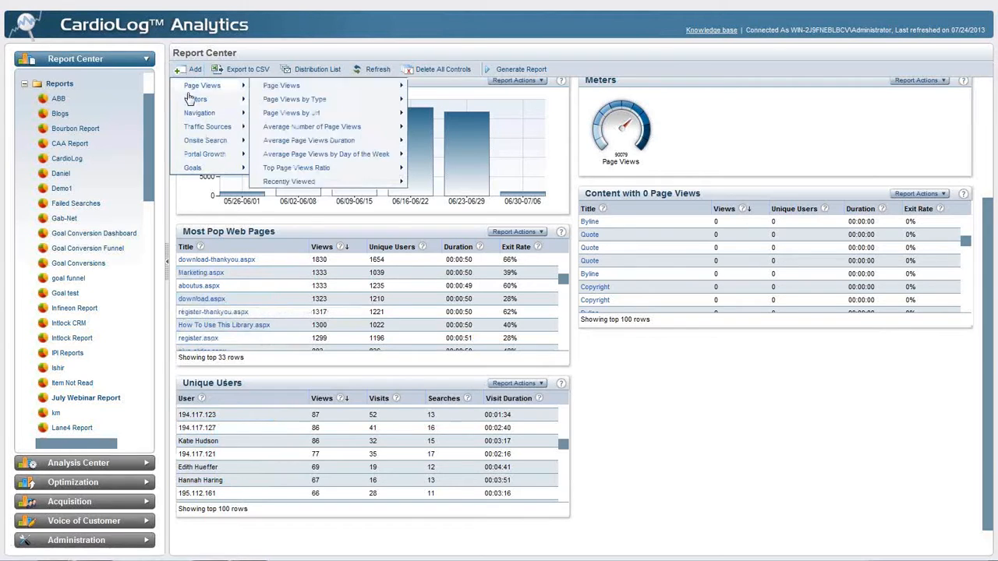
mouse_move(323, 155)
left_click(412, 159)
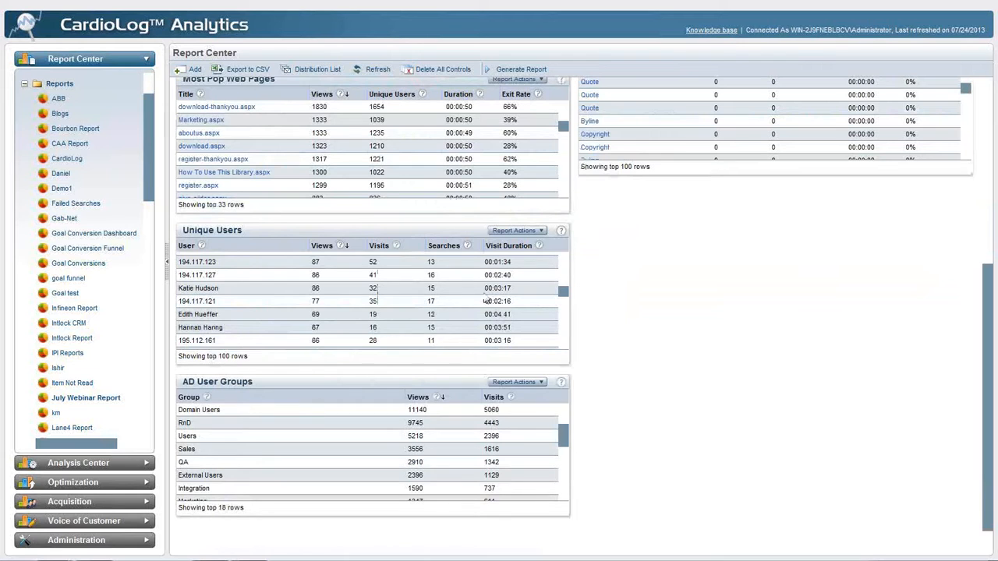
left_click_drag(379, 380, 780, 195)
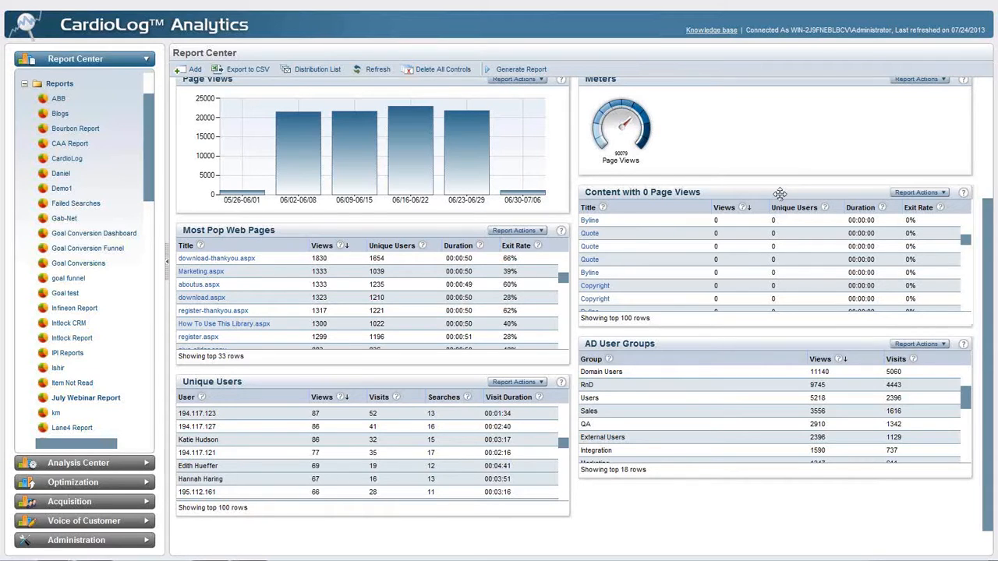
scroll(674, 413, "down", 1)
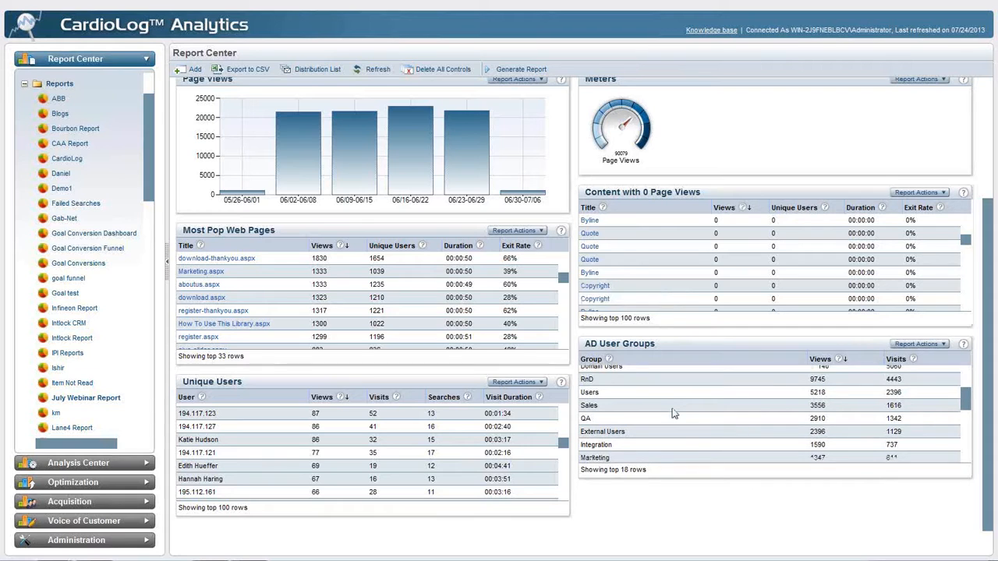
scroll(674, 413, "down", 5)
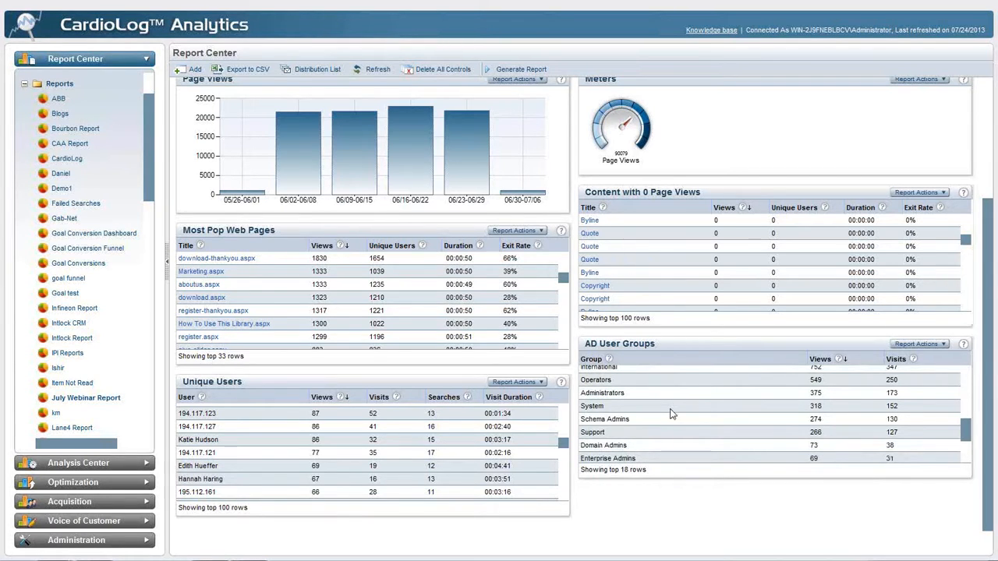
scroll(672, 413, "up", 2)
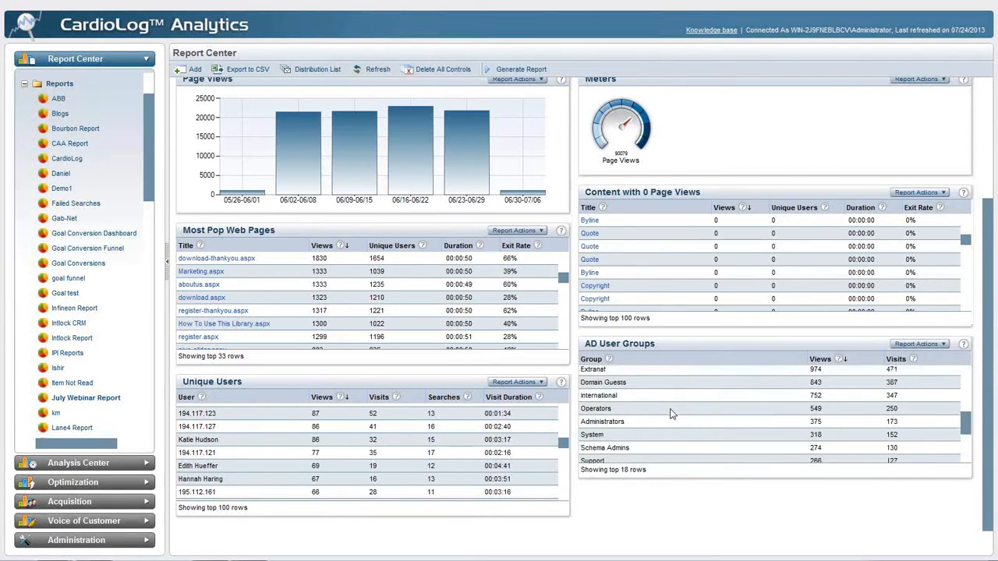
scroll(672, 413, "up", 3)
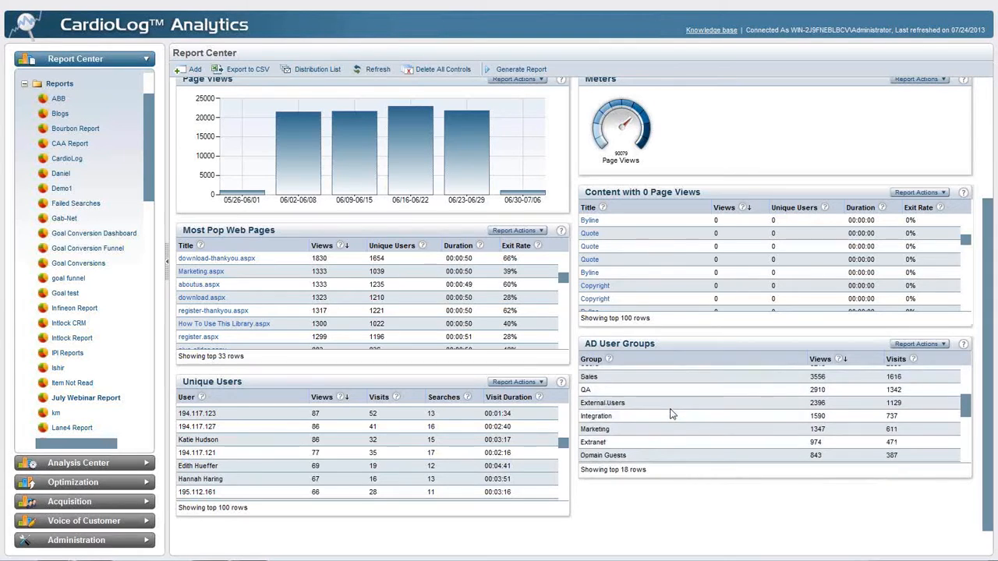
scroll(672, 413, "up", 5)
scroll(575, 388, "down", 1)
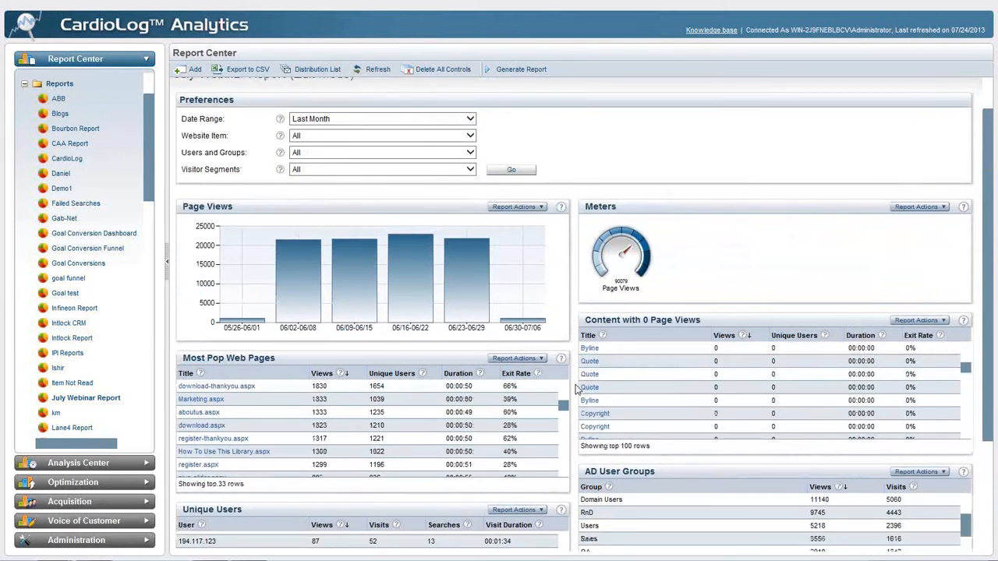
scroll(575, 388, "down", 3)
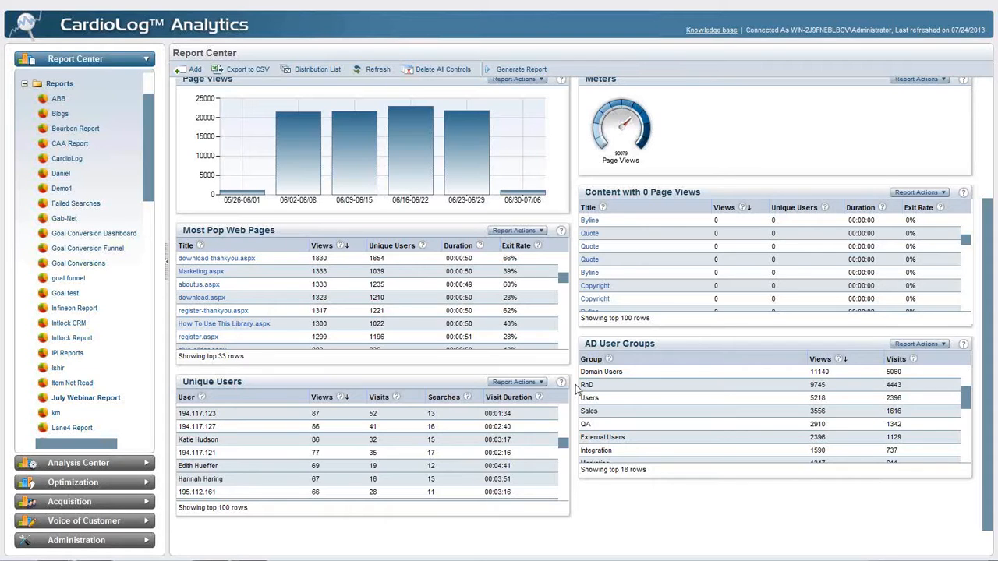
Add an Onsite Search Phrases table from the onsite search reports to the July Webinar Report
scroll(577, 389, "up", 1)
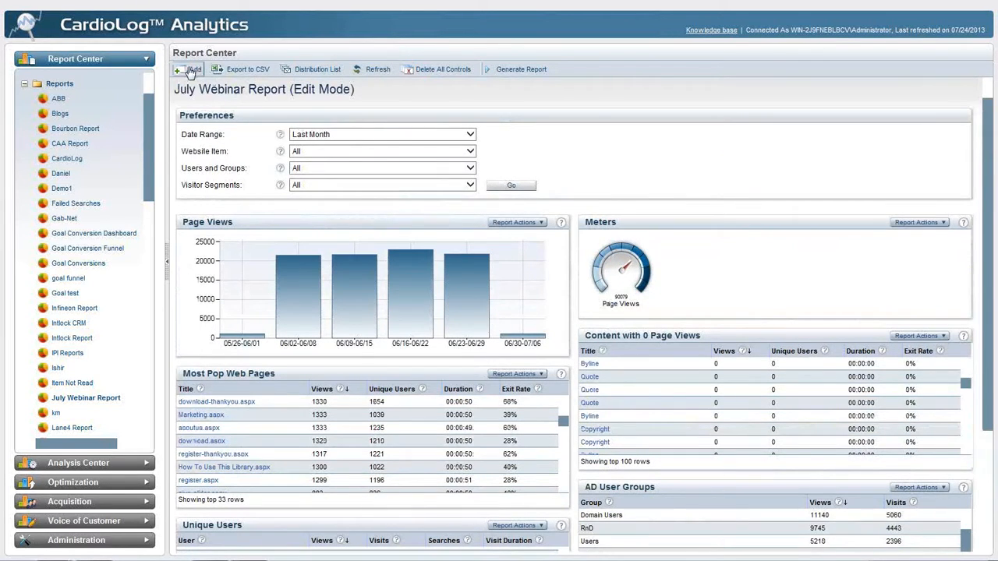
left_click(190, 71)
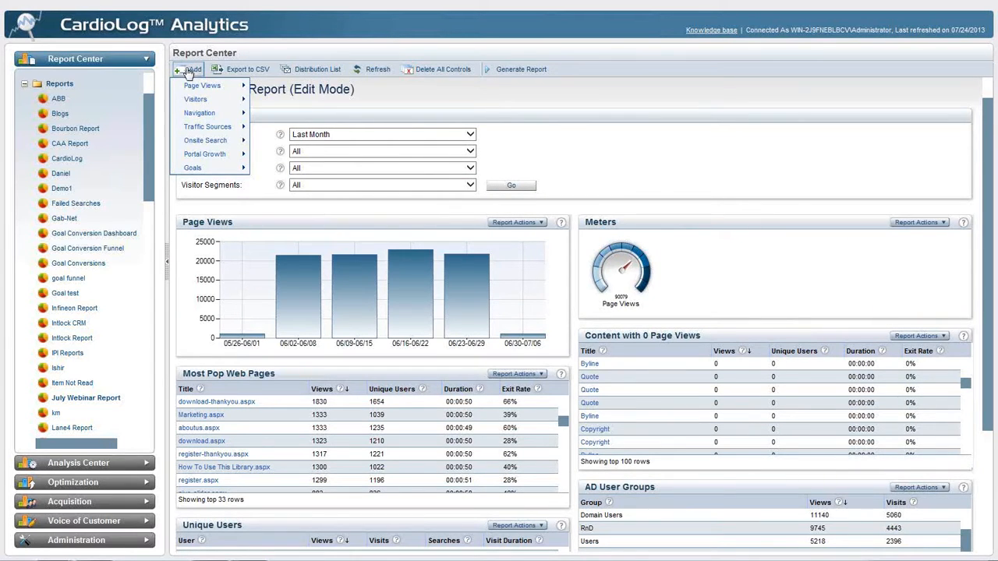
mouse_move(182, 139)
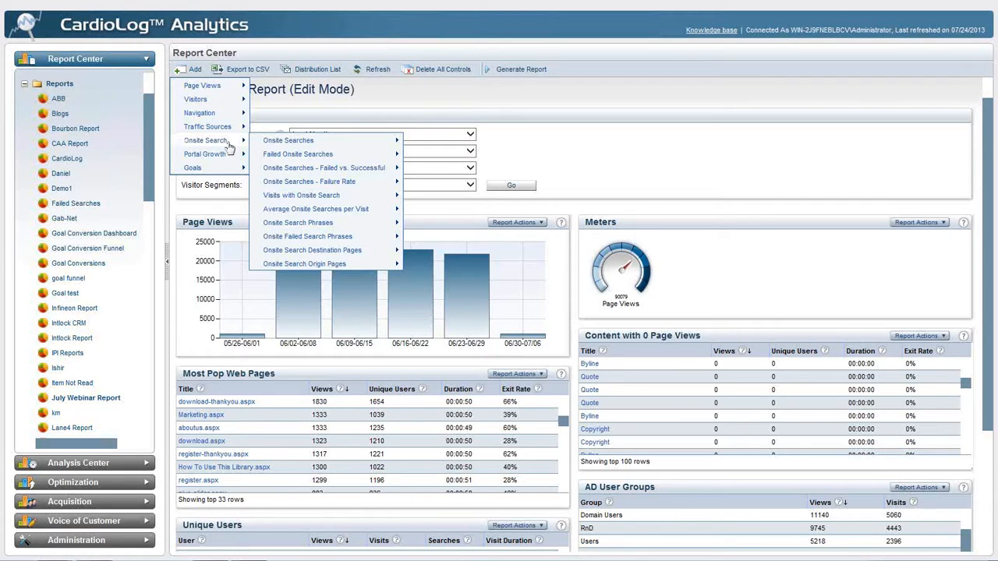
mouse_move(270, 144)
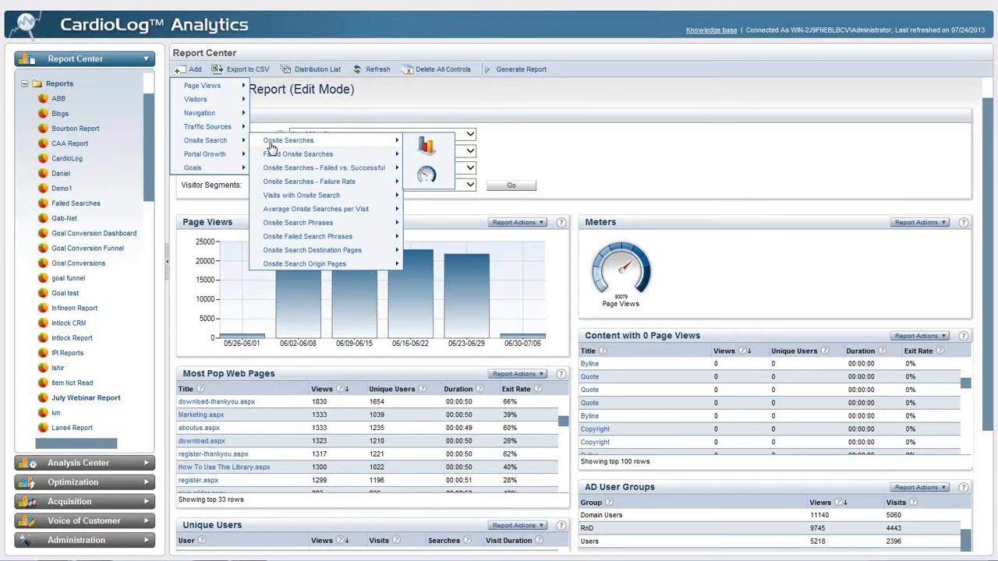
mouse_move(284, 196)
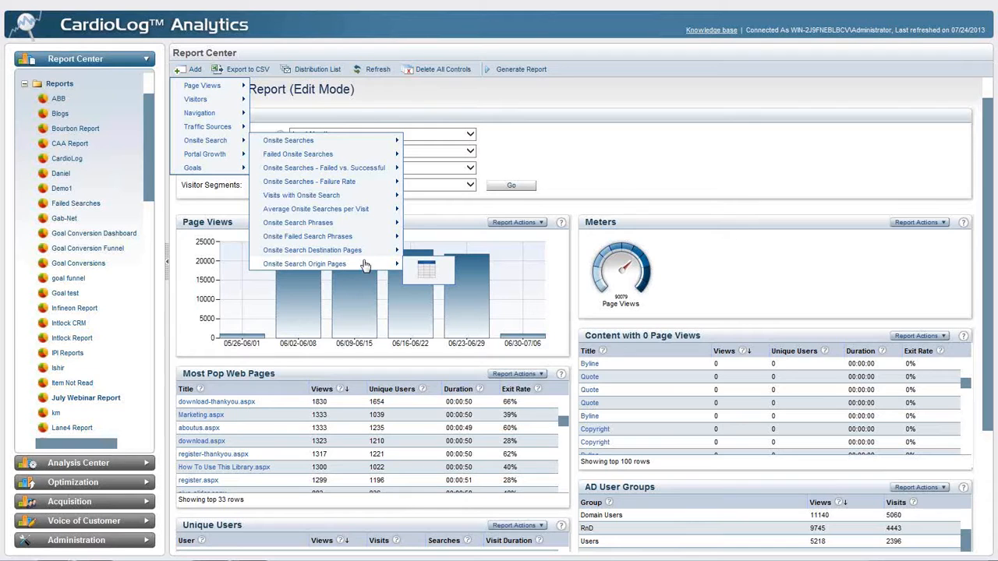
mouse_move(352, 227)
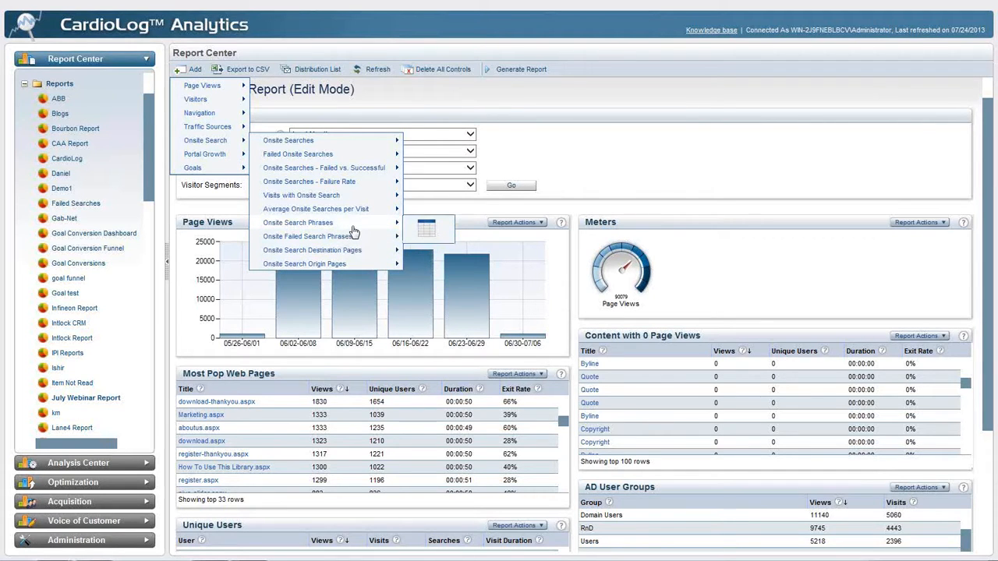
left_click(425, 227)
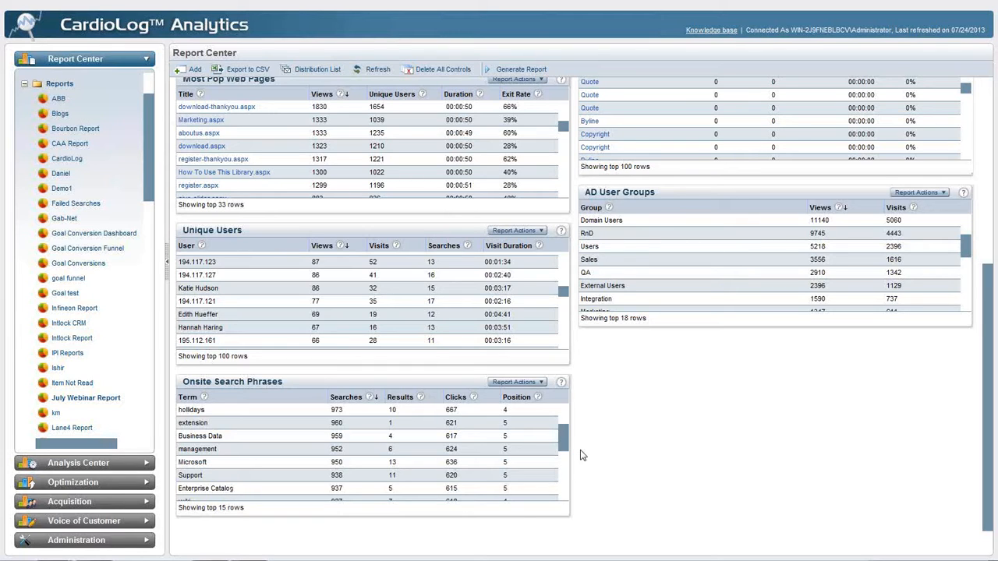
Add an Onsite Failed Search Phrases table from the onsite search reports and view its rows
scroll(581, 452, "up", 3)
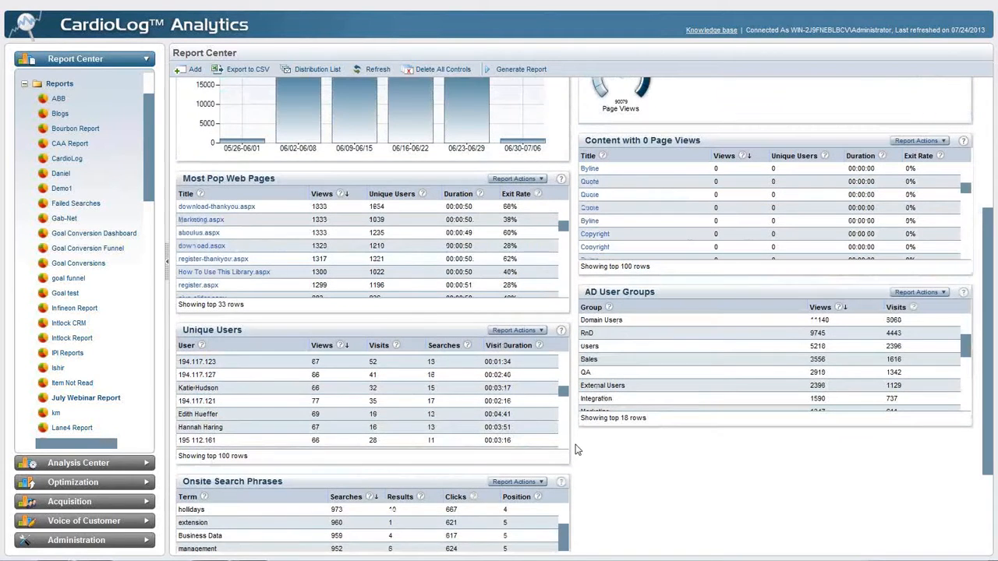
scroll(577, 450, "up", 6)
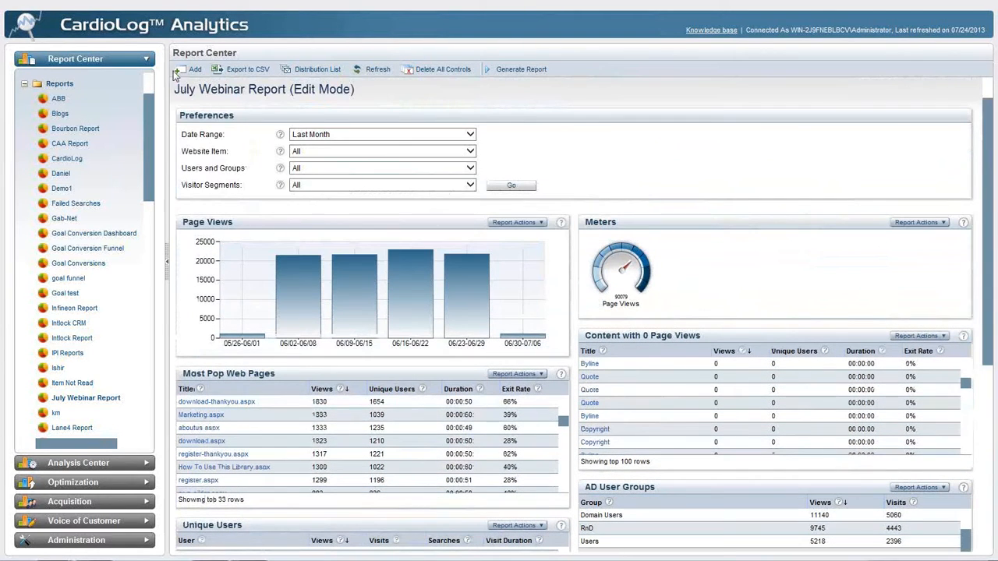
left_click(187, 70)
mouse_move(206, 140)
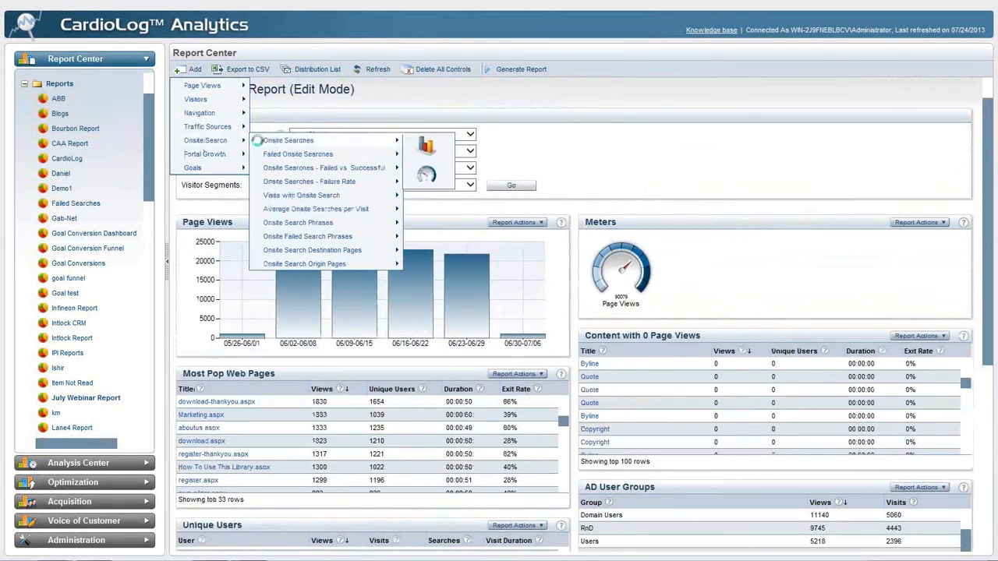
mouse_move(315, 235)
left_click(432, 237)
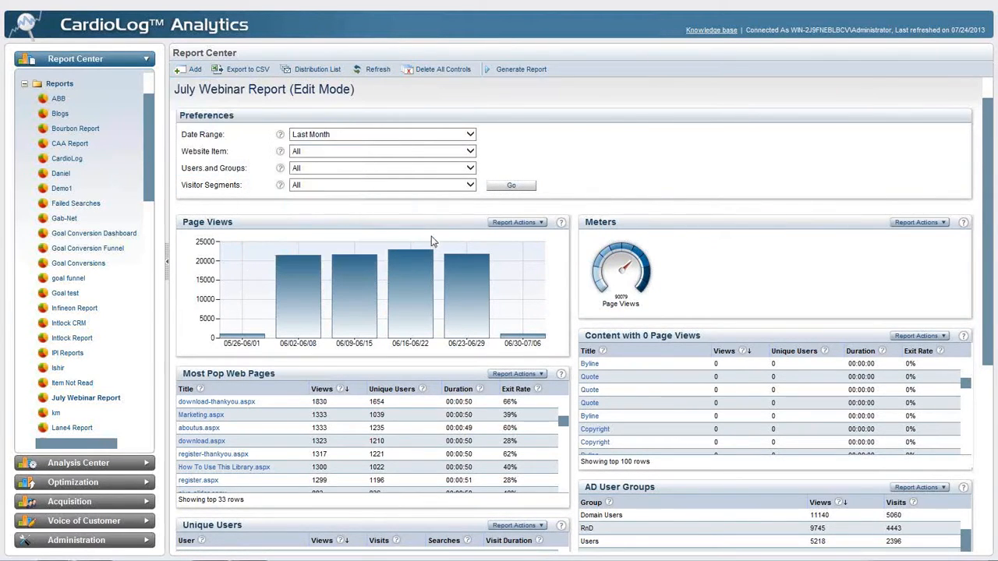
scroll(577, 196, "down", 3)
scroll(569, 234, "down", 1)
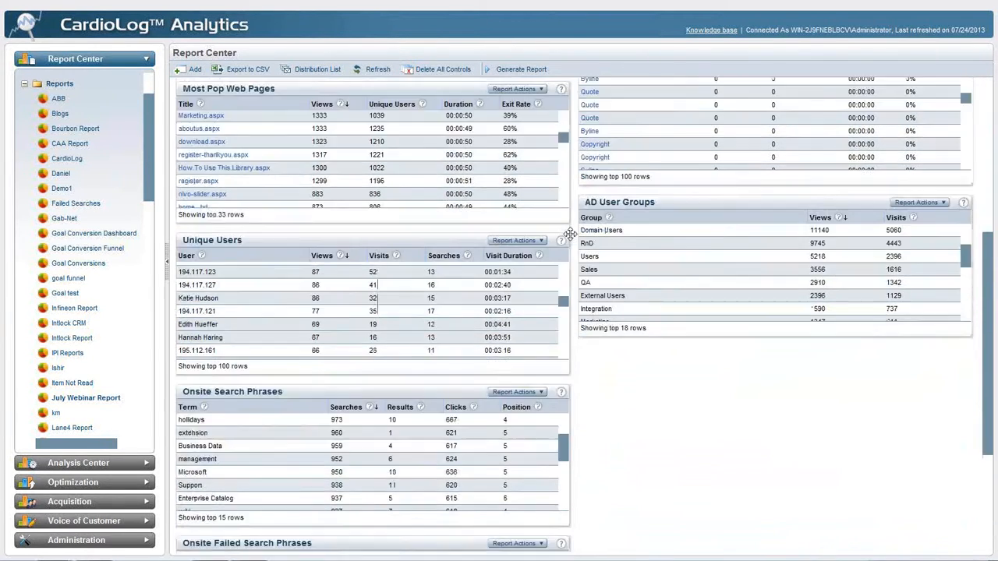
scroll(570, 233, "down", 2)
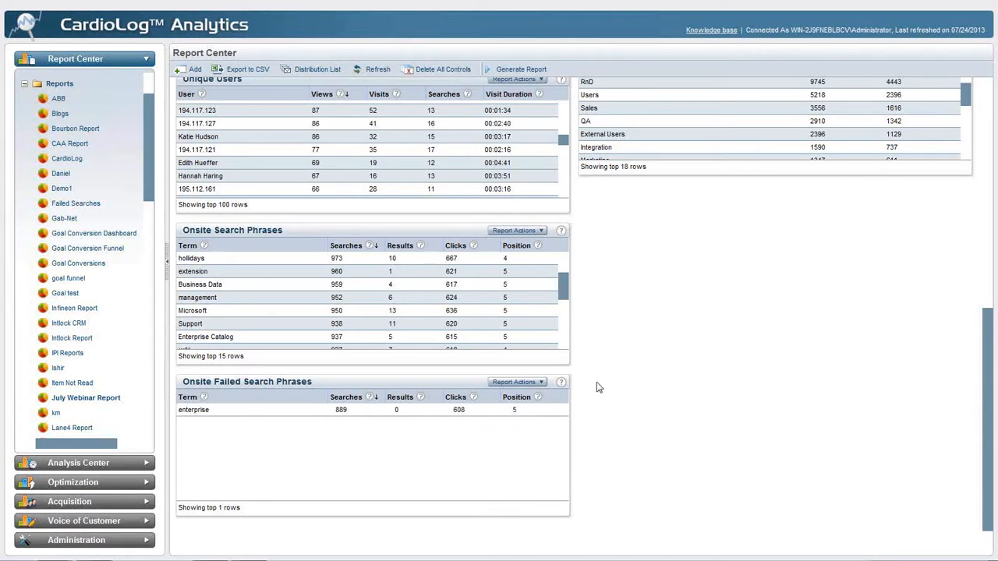
Add an OS table from the visitor reports and move Onsite Failed Search Phrases to the second column below AD User Groups
scroll(586, 385, "up", 10)
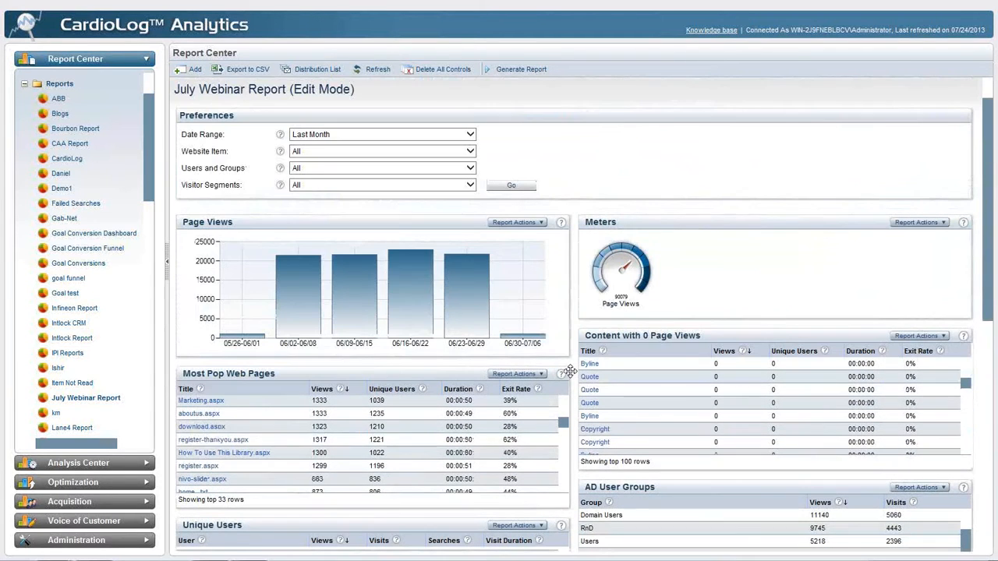
left_click(183, 70)
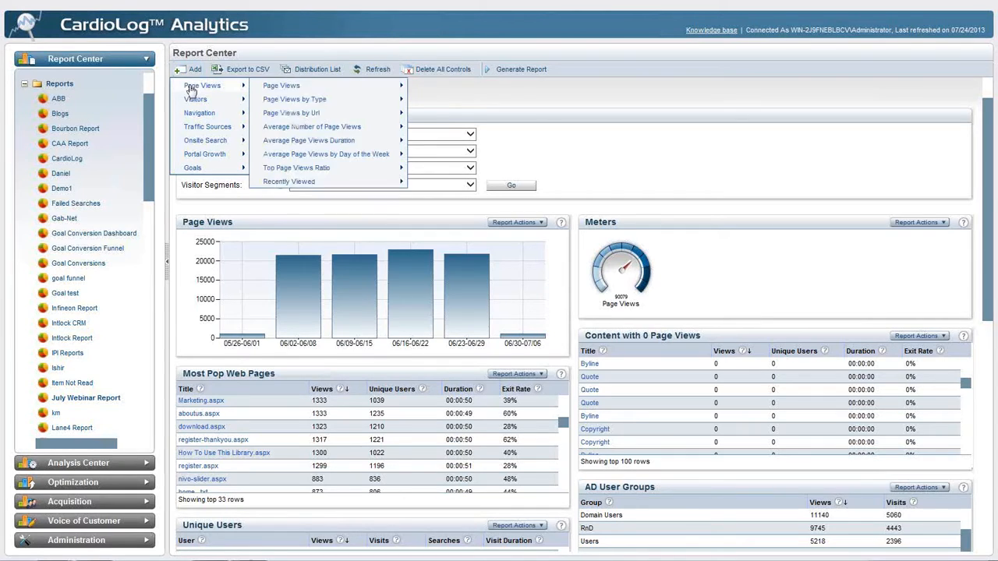
mouse_move(181, 99)
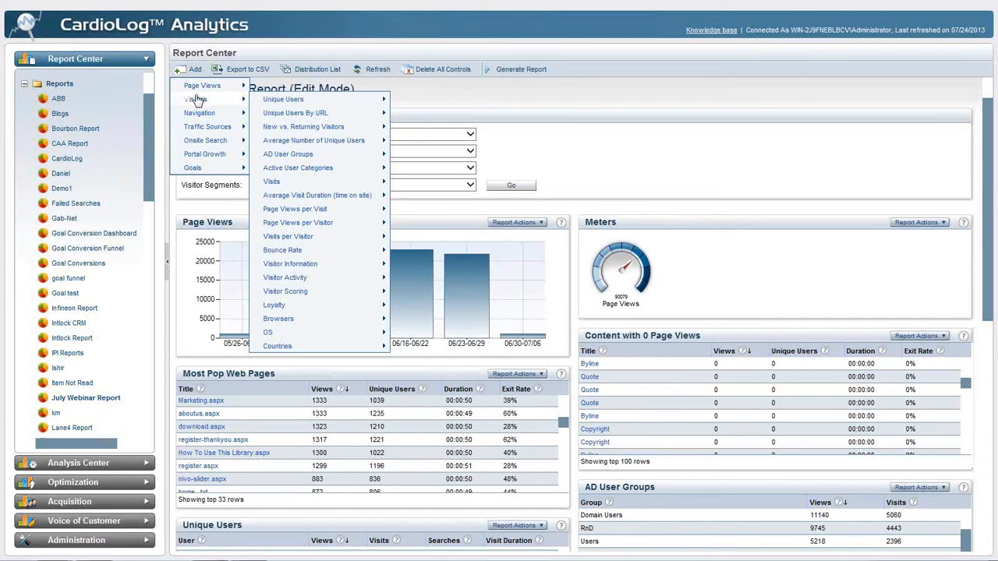
mouse_move(370, 331)
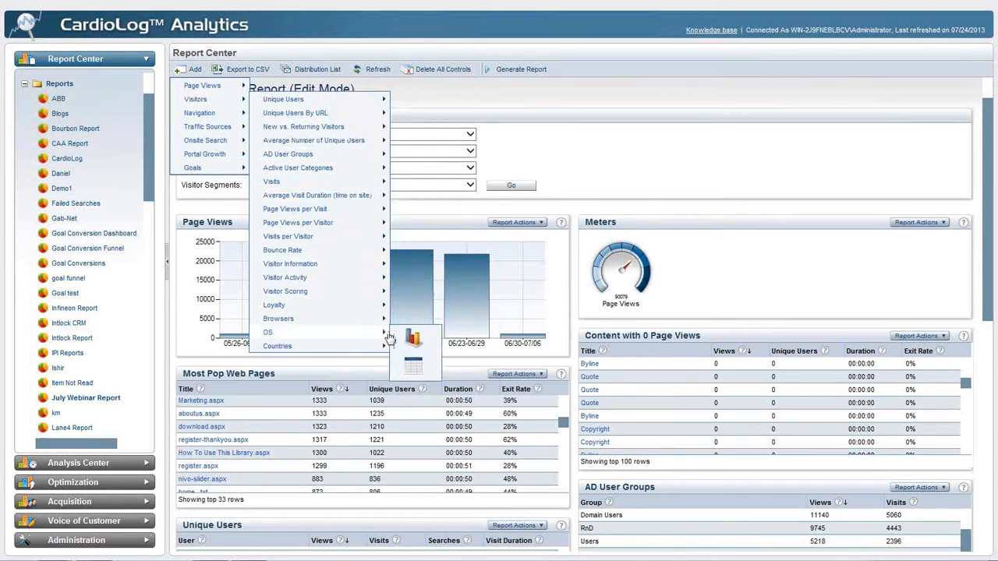
left_click(414, 364)
scroll(571, 203, "down", 3)
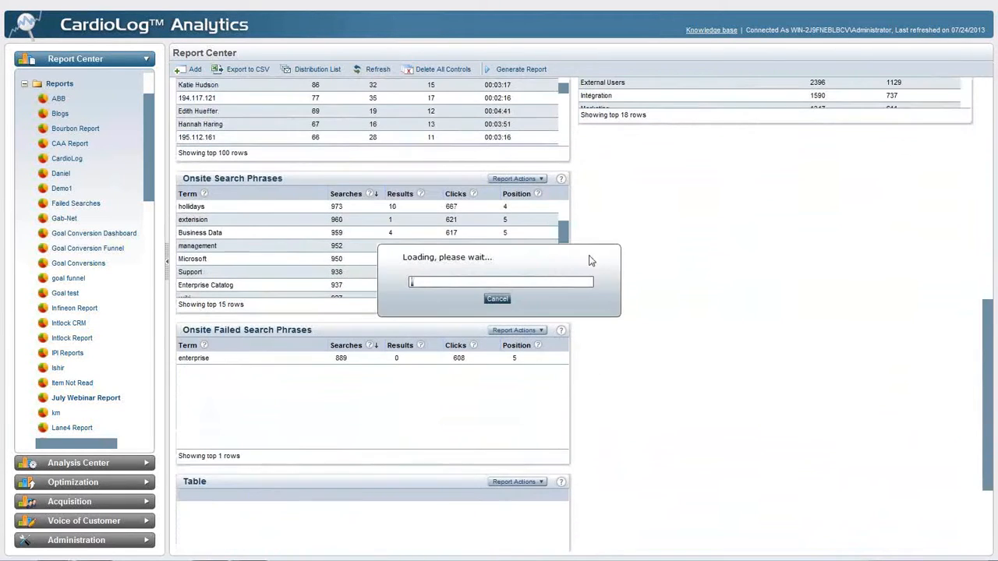
left_click_drag(664, 193, 761, 143)
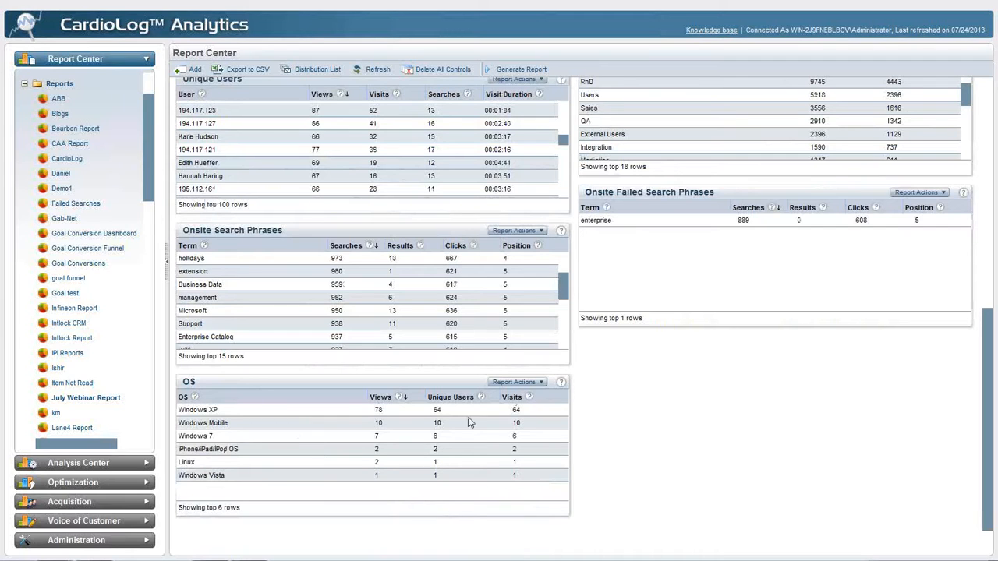
Add an OS chart from the visitor reports to the July Webinar Report
left_click(193, 70)
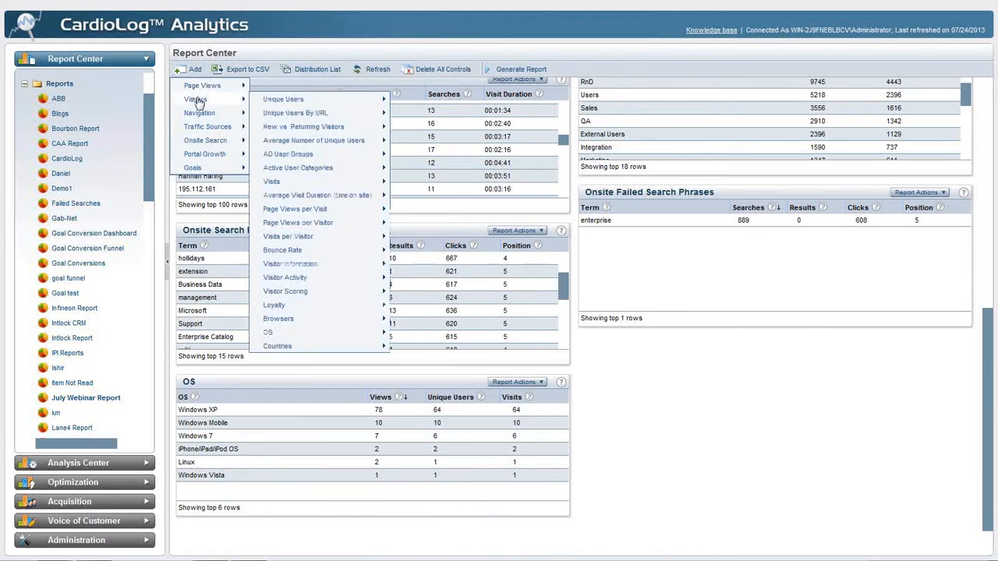
mouse_move(207, 142)
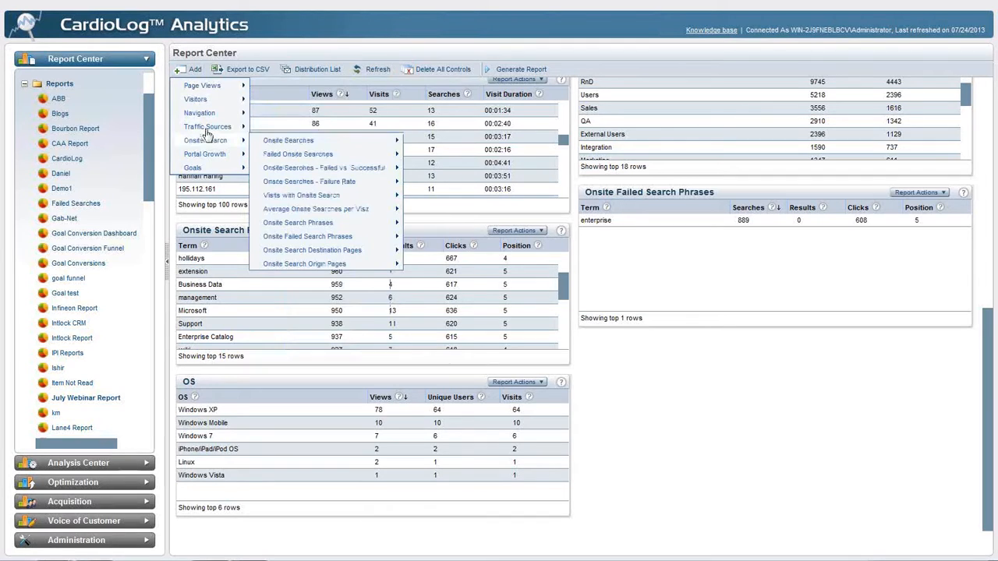
mouse_move(222, 100)
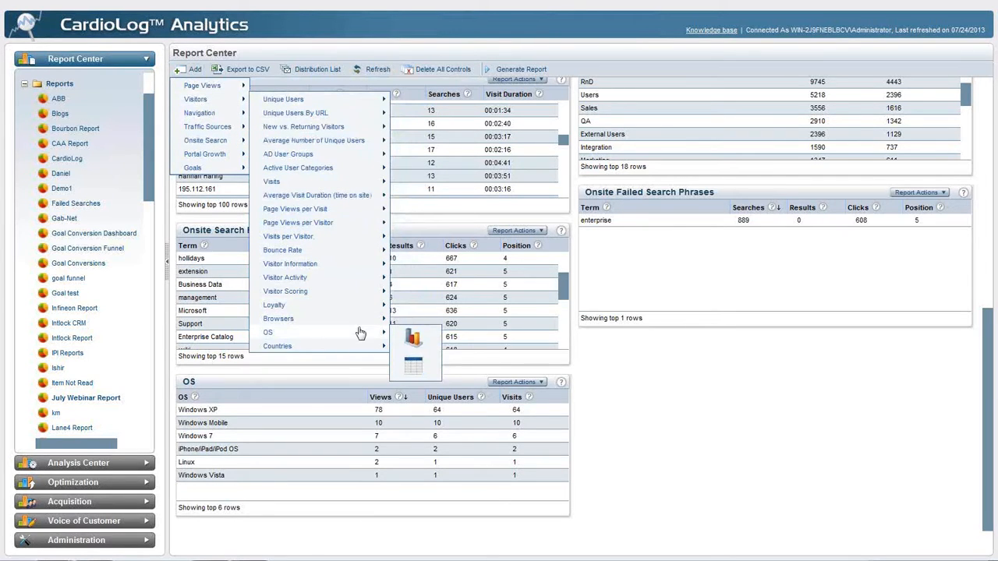
left_click(416, 334)
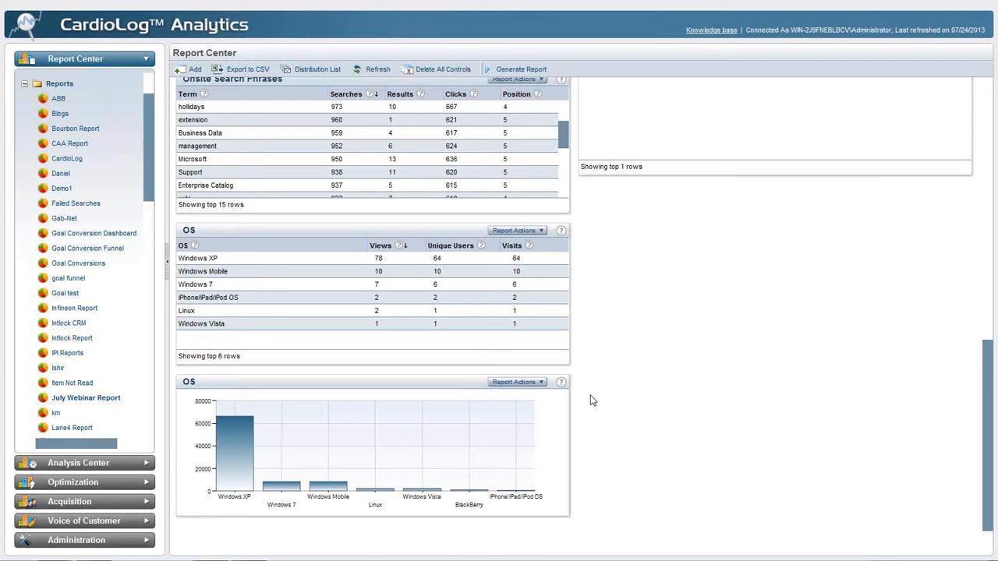
Set the OS chart's type to Pie, save it, and move it to the second column below Onsite Failed Search Phrases
left_click(423, 385)
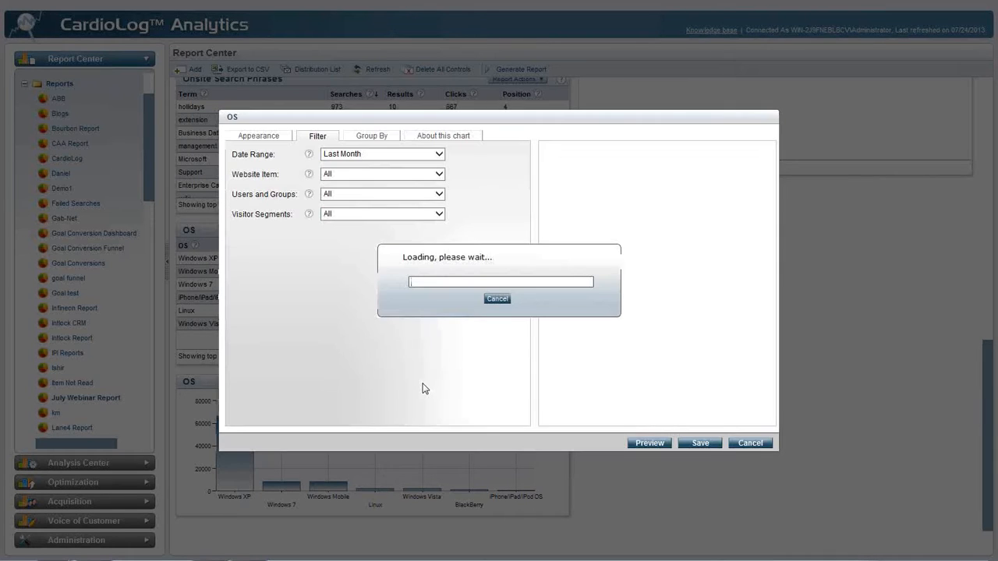
left_click(276, 136)
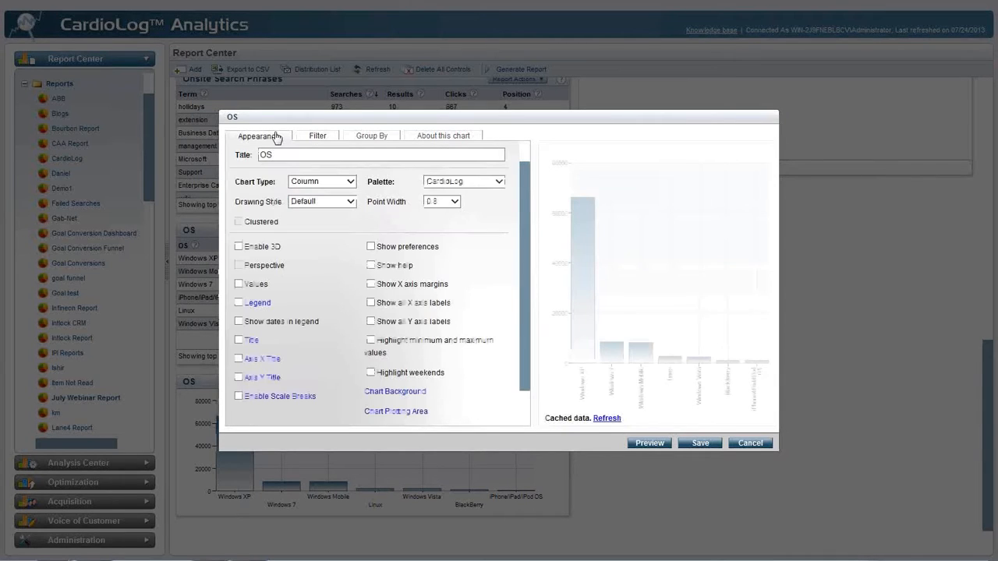
left_click(331, 182)
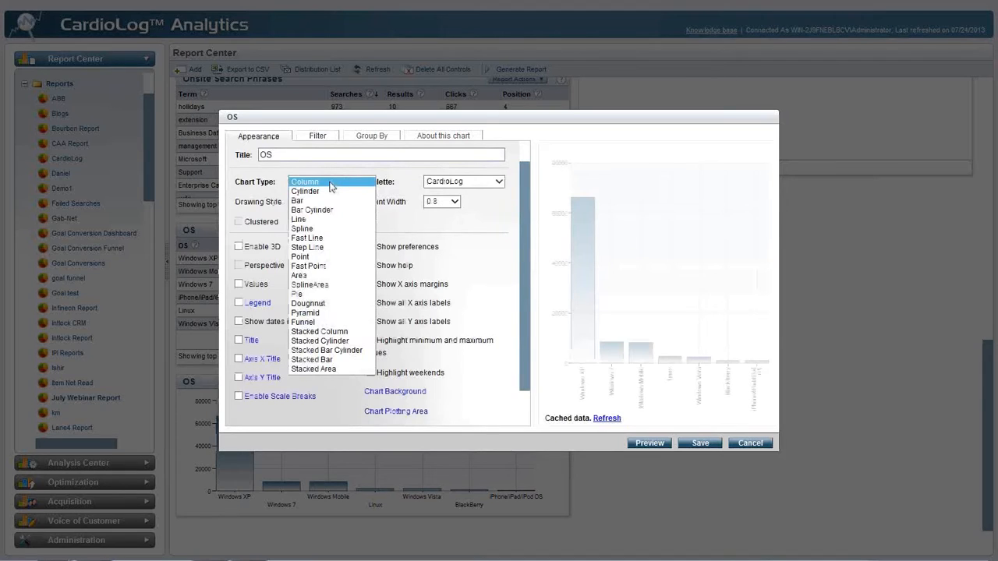
left_click(310, 295)
left_click(648, 444)
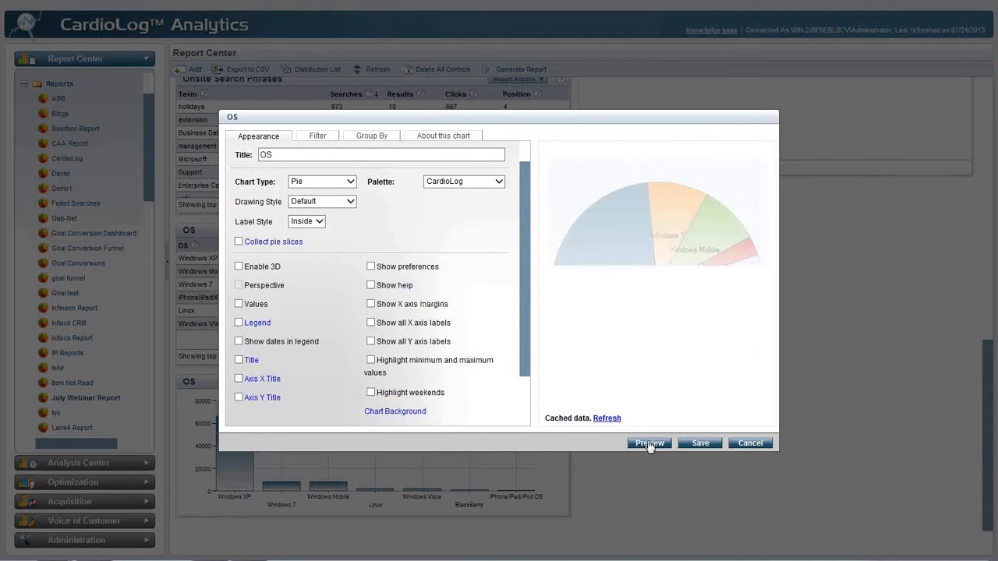
left_click(698, 444)
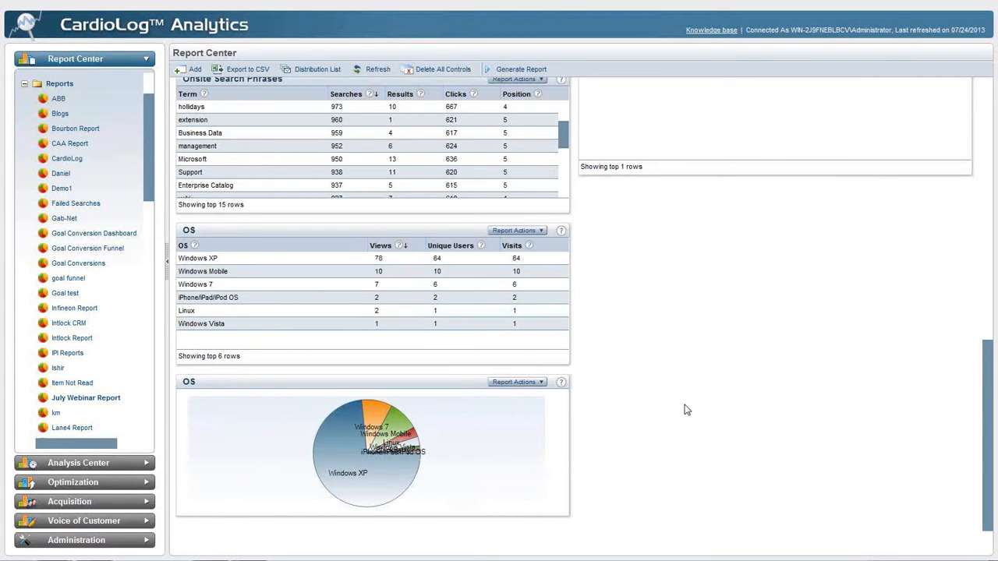
scroll(684, 409, "up", 1)
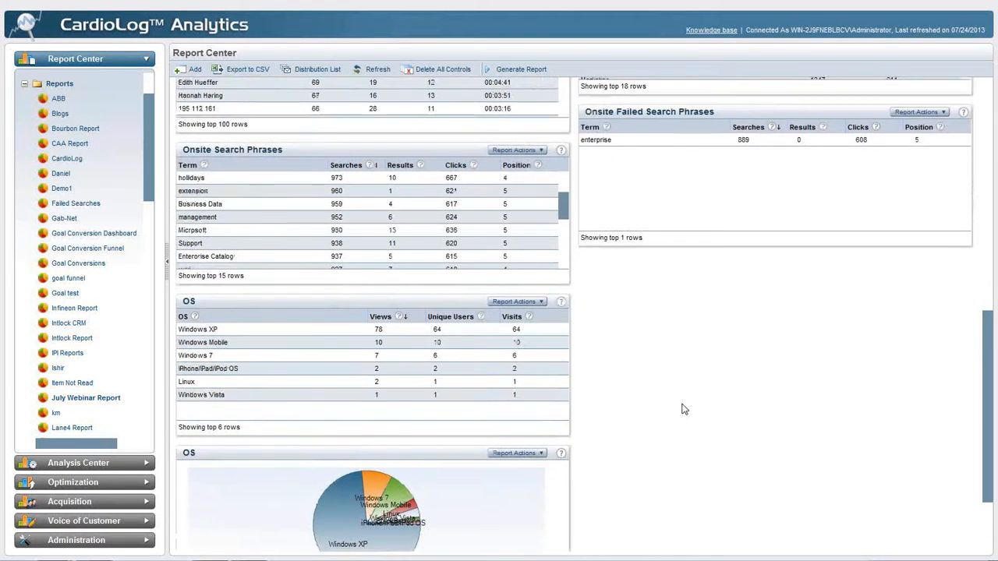
left_click_drag(716, 311, 768, 265)
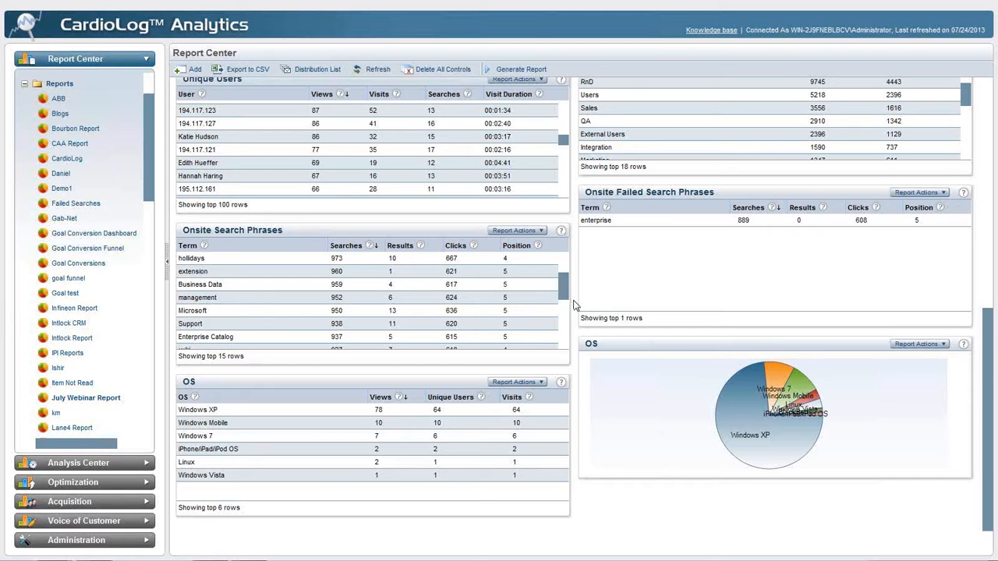
Add an Entrance Paths table from the navigation reports to the July Webinar Report
scroll(575, 305, "up", 1)
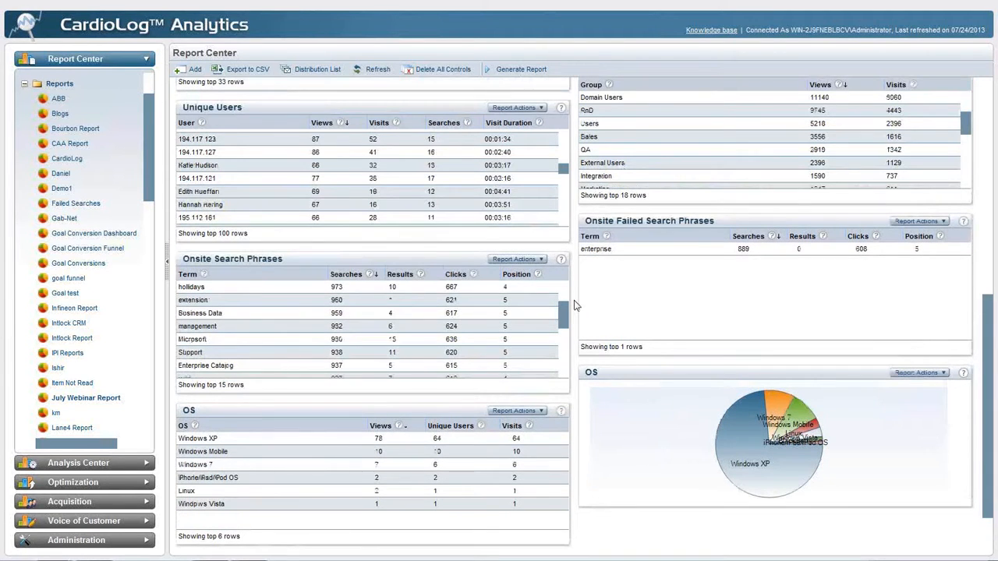
scroll(575, 305, "up", 5)
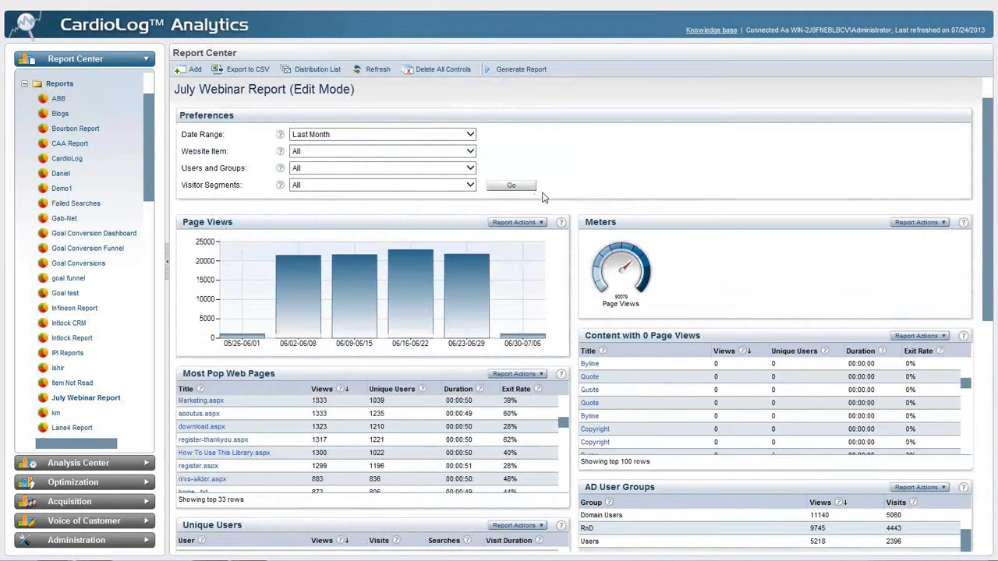
left_click(195, 69)
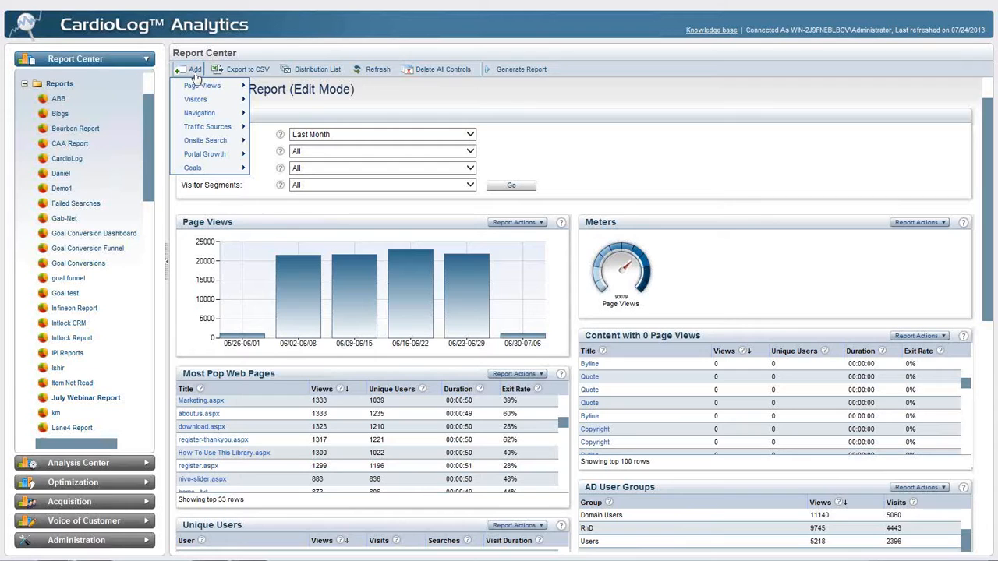
mouse_move(175, 117)
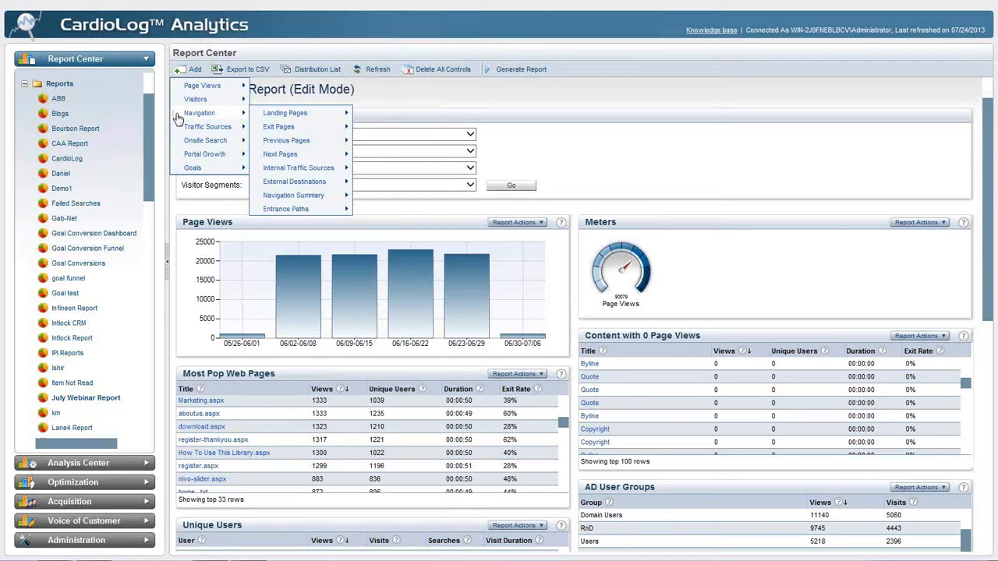
mouse_move(317, 129)
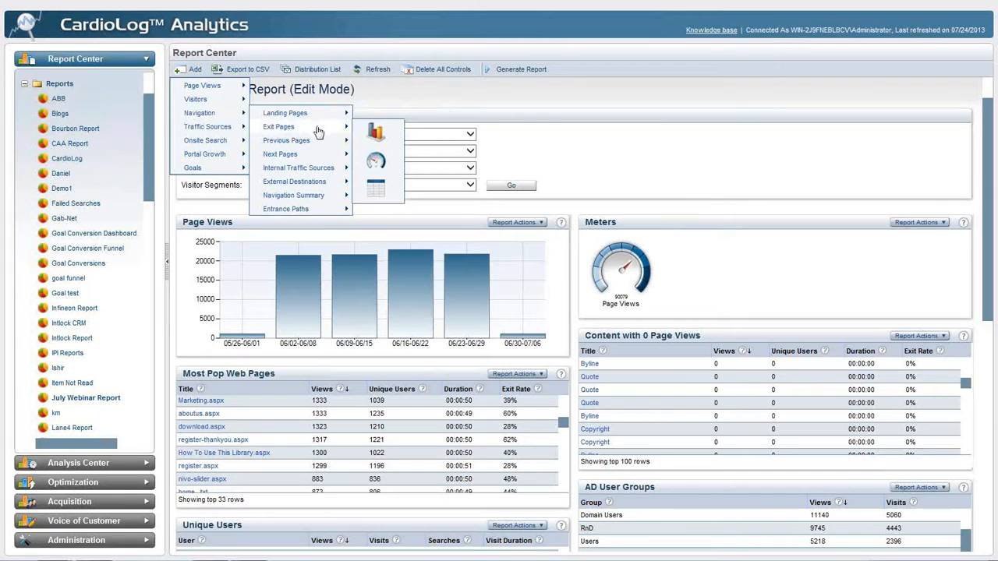
mouse_move(334, 153)
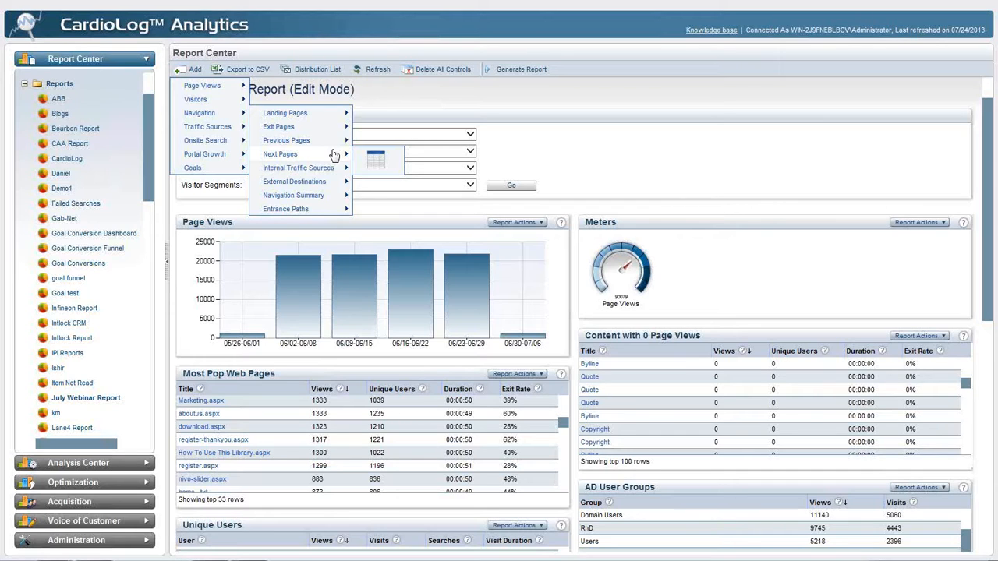
mouse_move(326, 188)
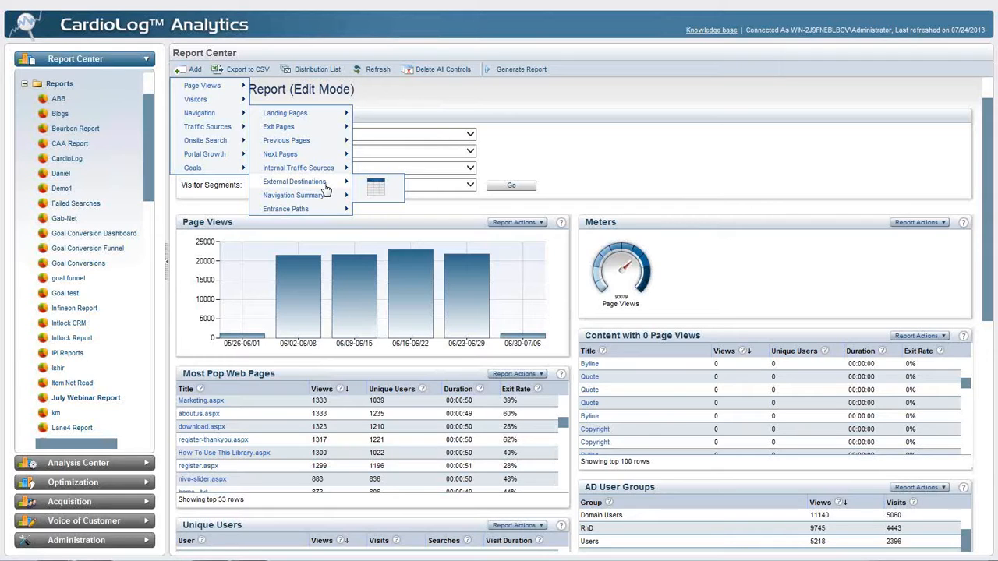
mouse_move(327, 210)
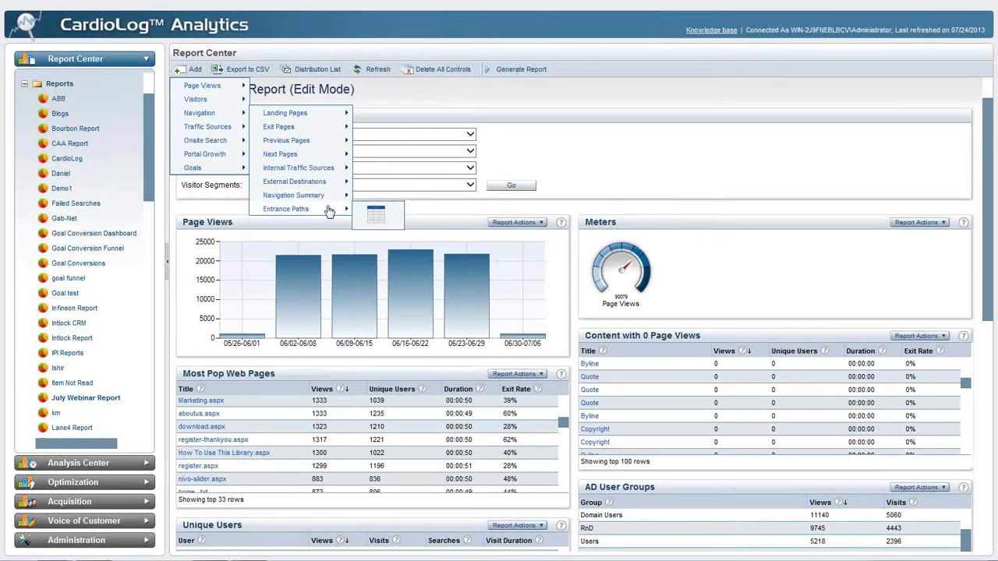
scroll(573, 178, "down", 3)
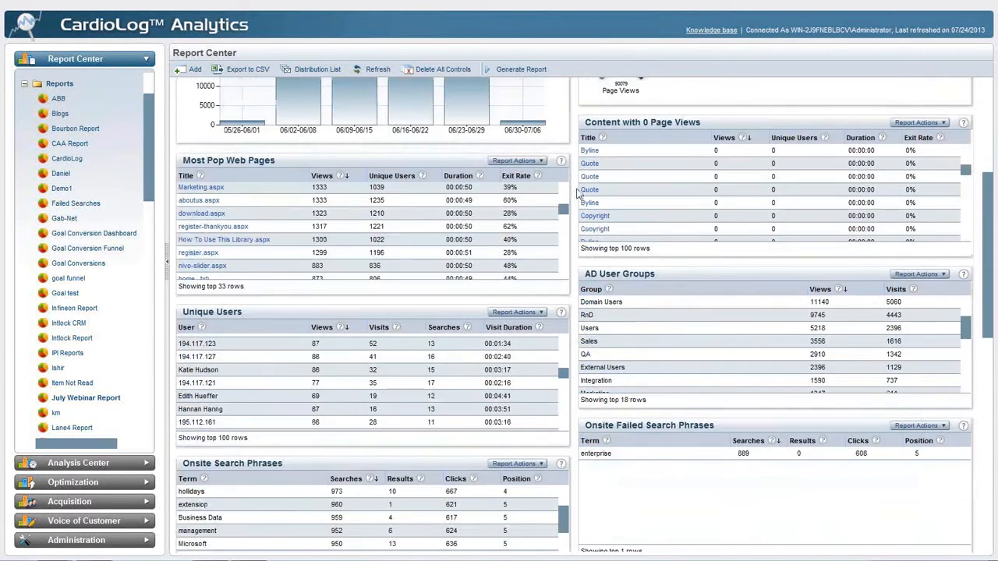
scroll(573, 178, "down", 9)
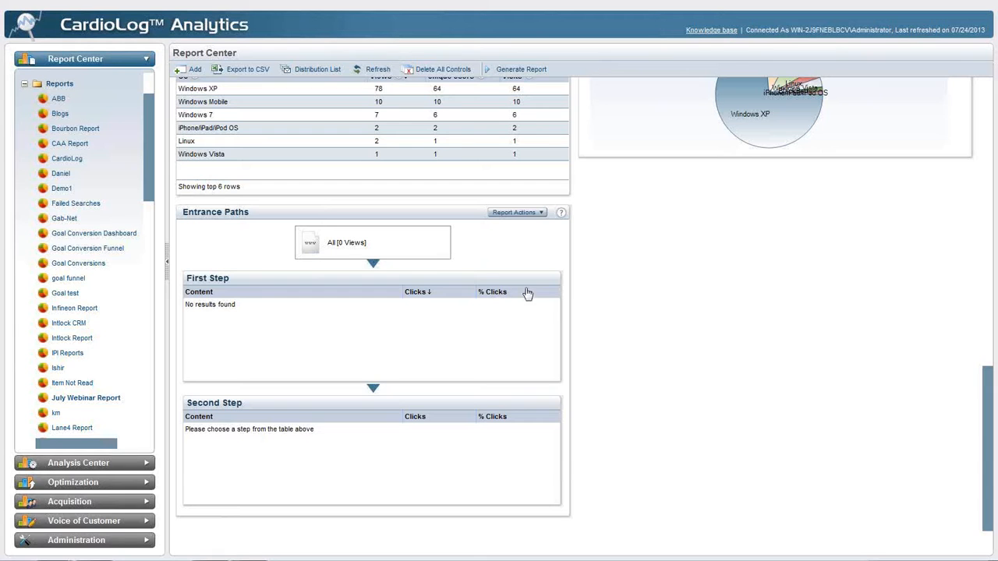
Examine the report types available to add under Traffic Sources, Onsite Search and Portal Growth
scroll(581, 272, "up", 1)
scroll(581, 271, "up", 8)
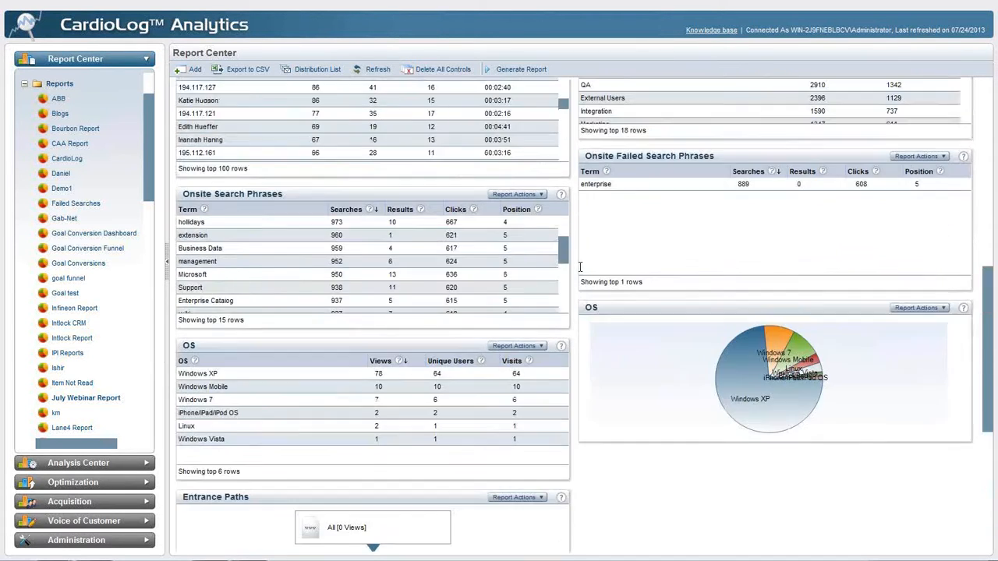
scroll(577, 261, "up", 3)
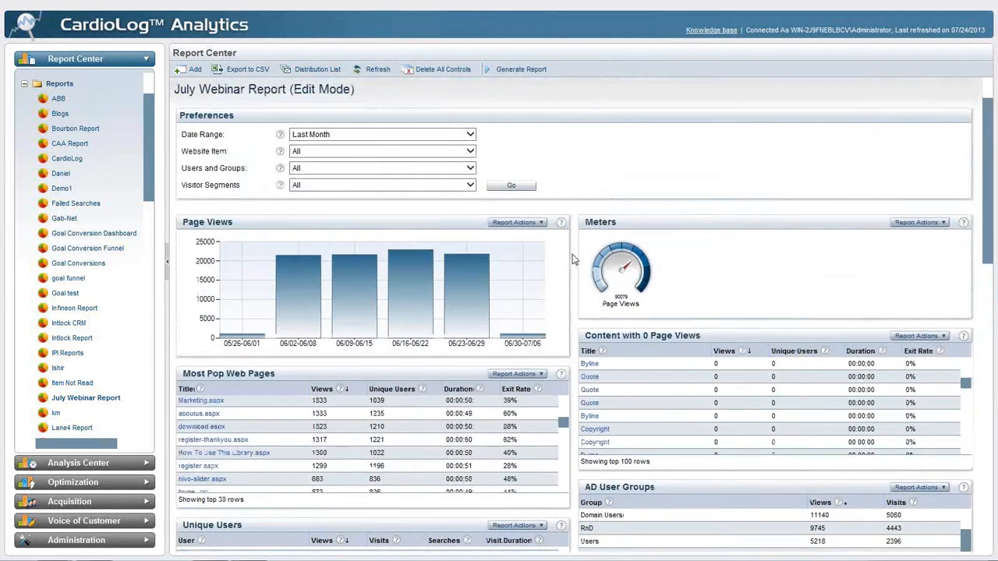
left_click(195, 71)
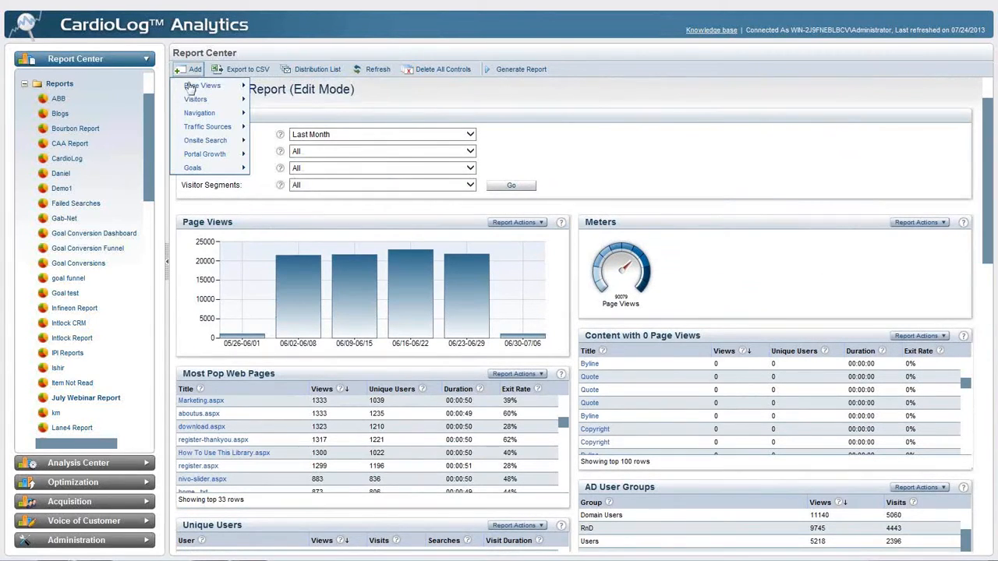
mouse_move(178, 129)
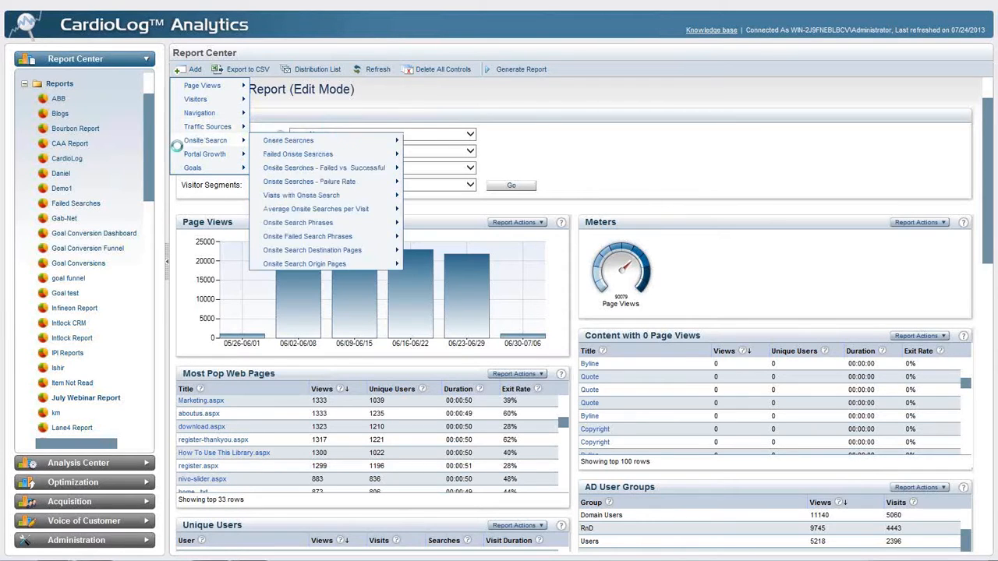
mouse_move(183, 155)
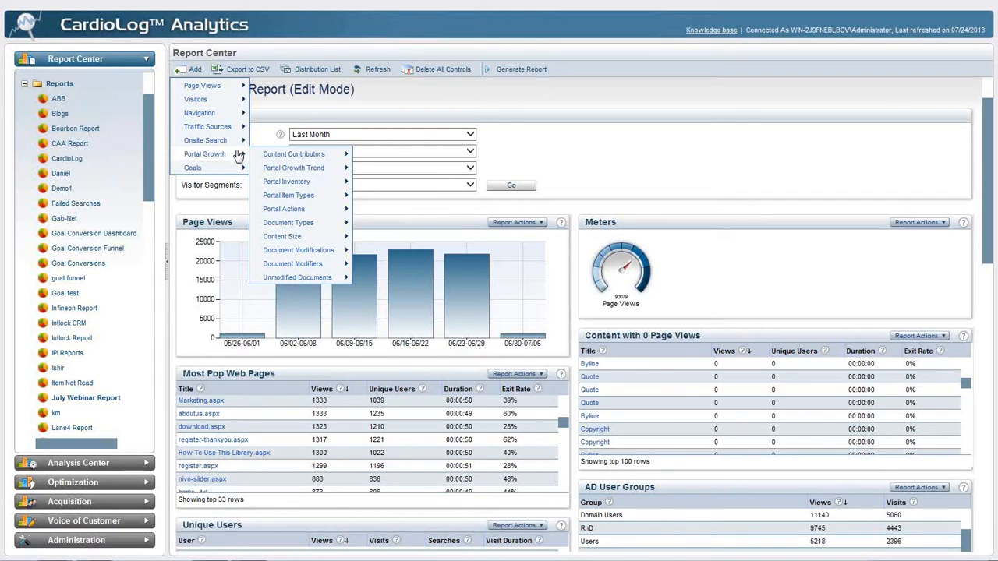
mouse_move(296, 159)
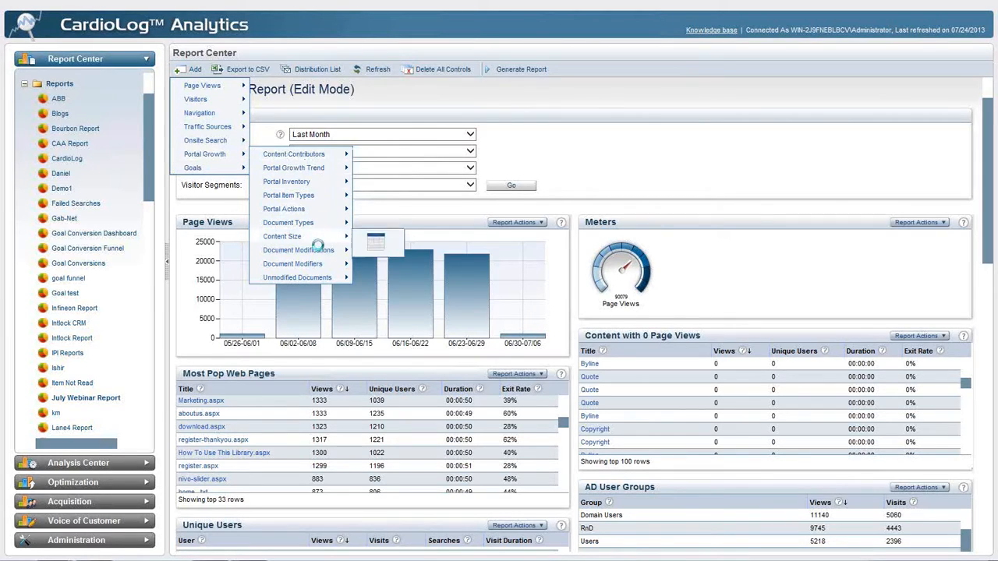
mouse_move(325, 269)
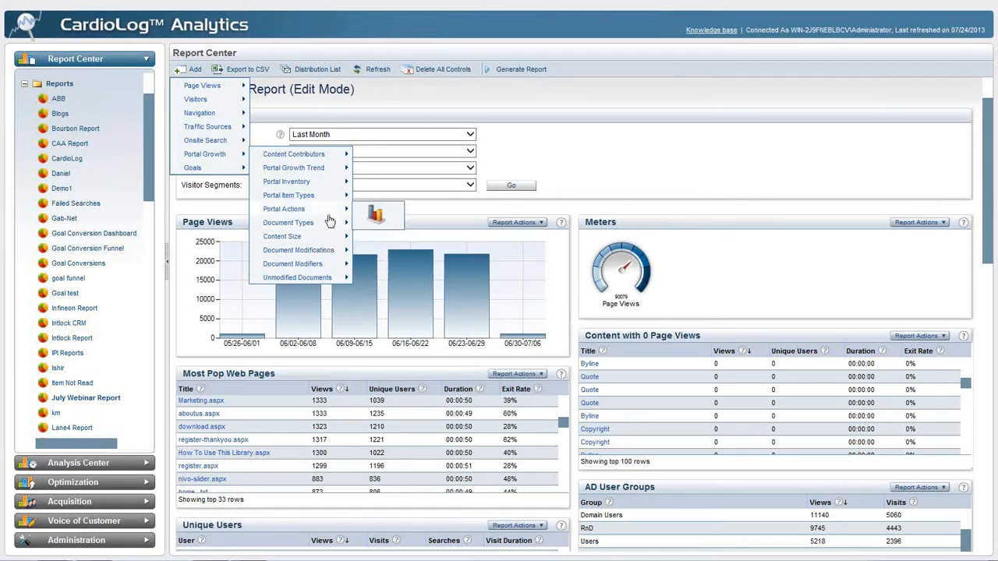
mouse_move(333, 187)
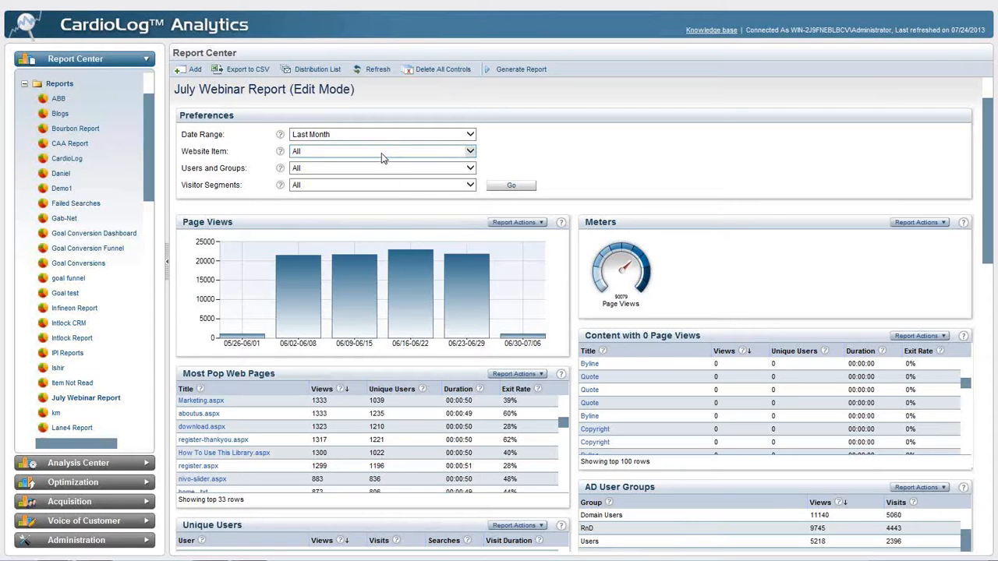
View the customized date range options, including the From and To dates and the last-days setting, and cancel without applying them
left_click(368, 136)
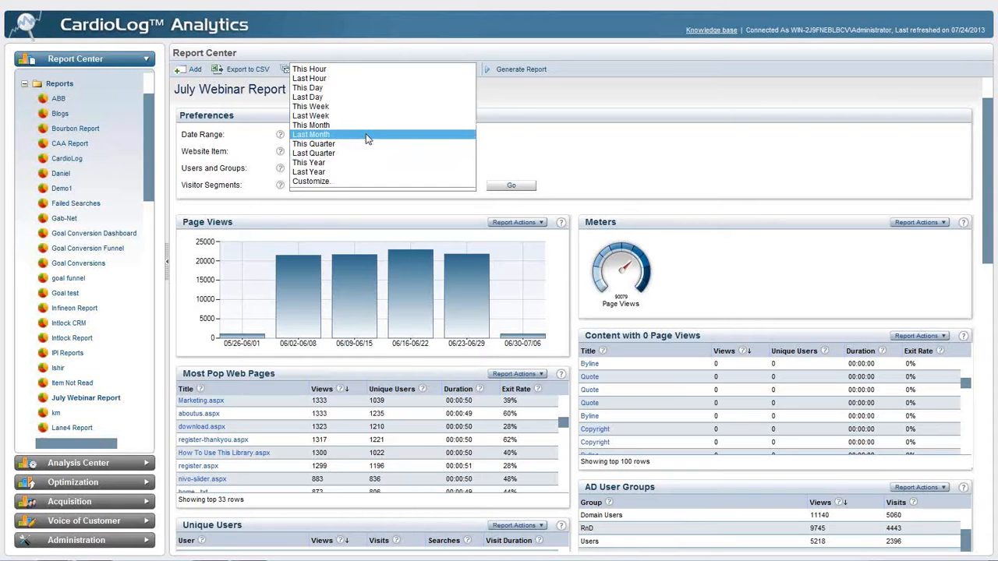
left_click(379, 181)
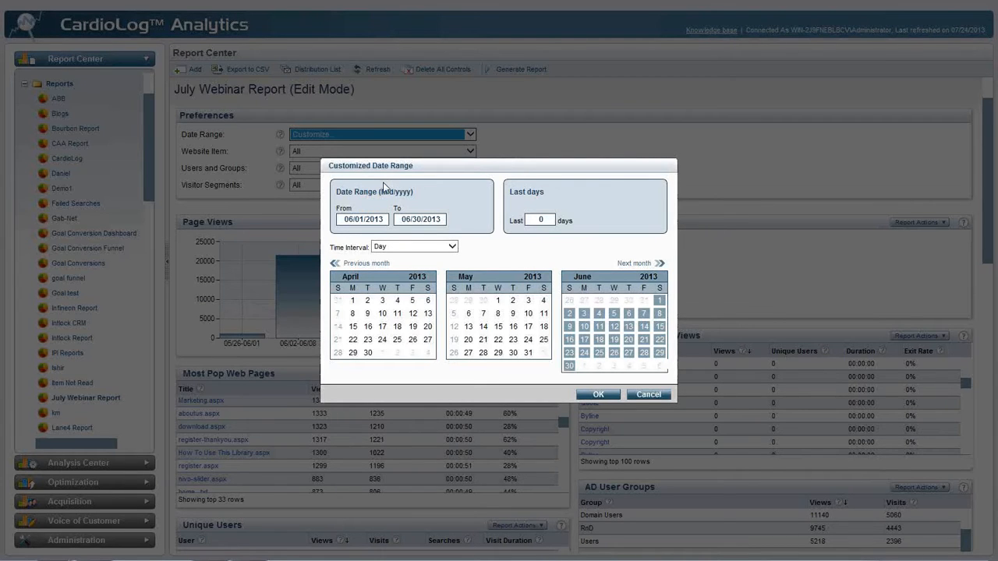
left_click(361, 217)
left_click(399, 219)
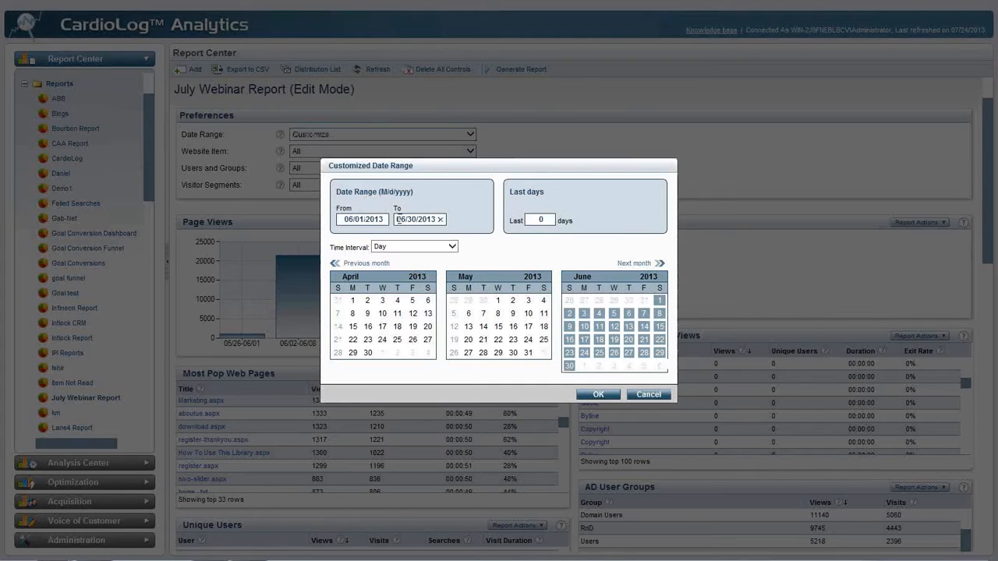
left_click(541, 219)
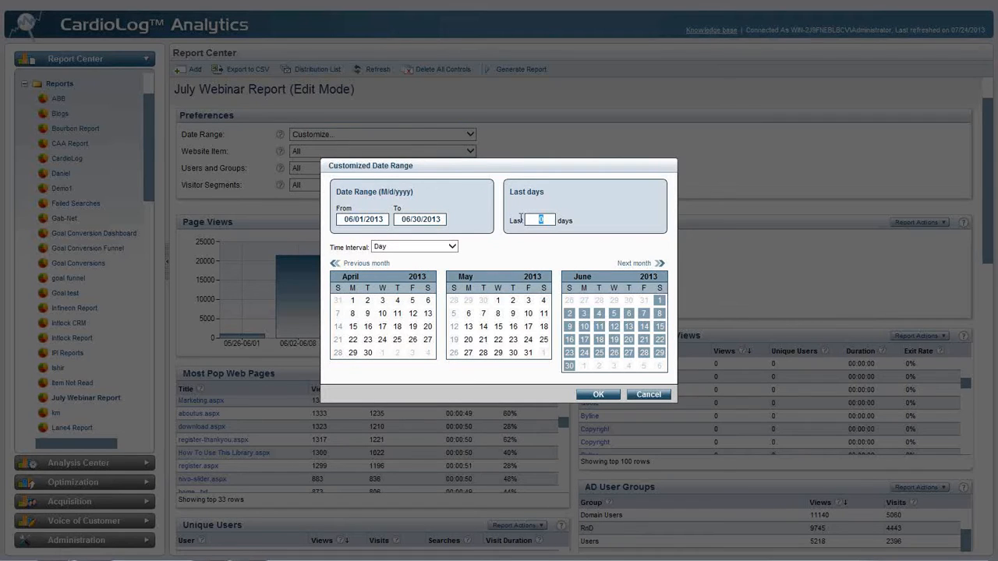
left_click(655, 395)
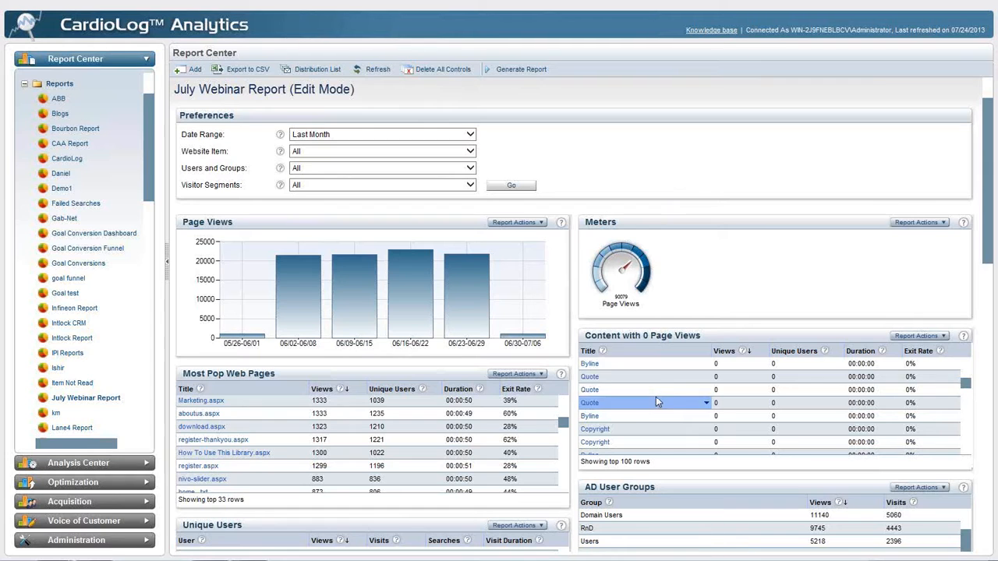
Customize the website item filter by adding SharePoint 2010, X-TECH, Press Releases and Intranet Portal to the selected portal items
left_click(415, 152)
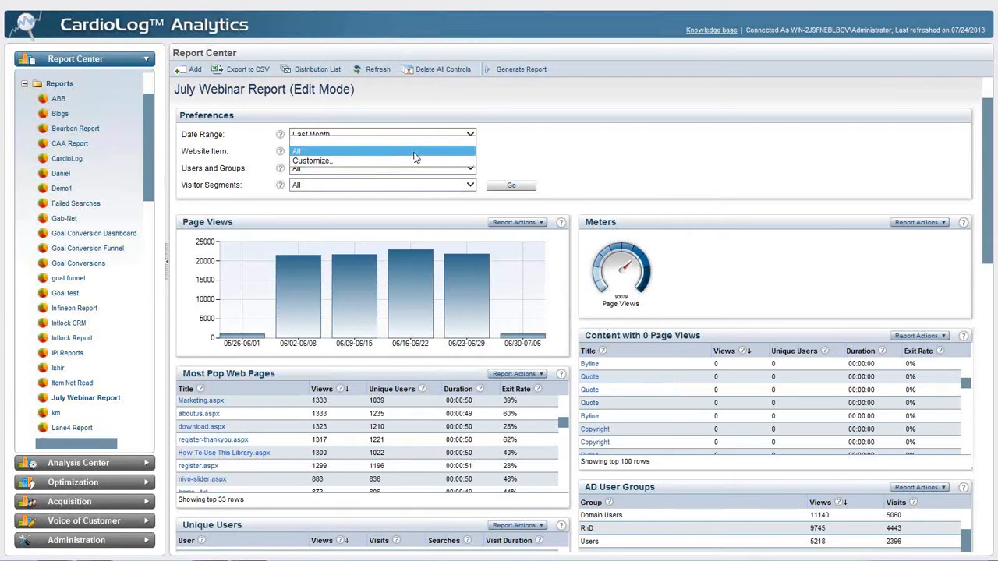
left_click(415, 162)
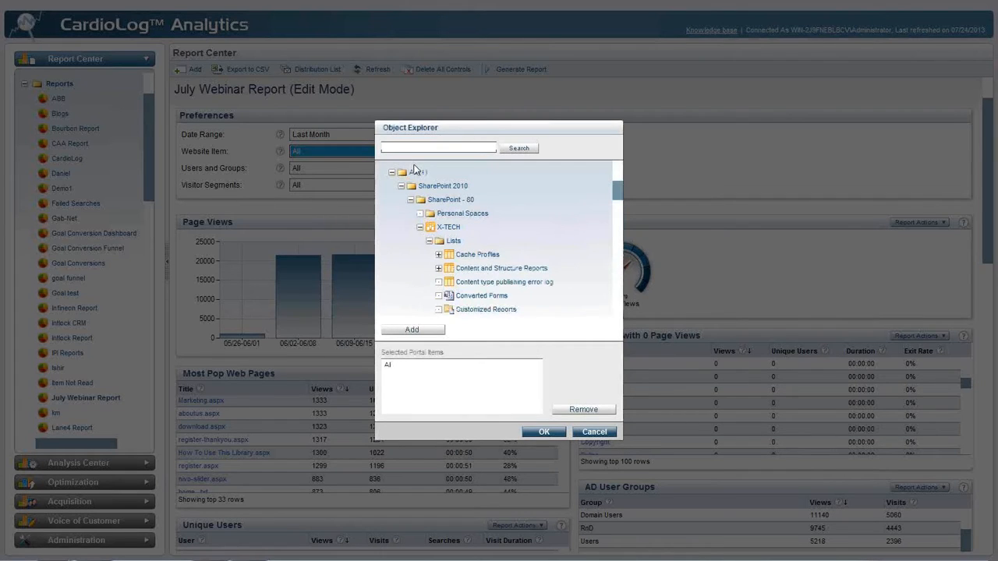
left_click(428, 241)
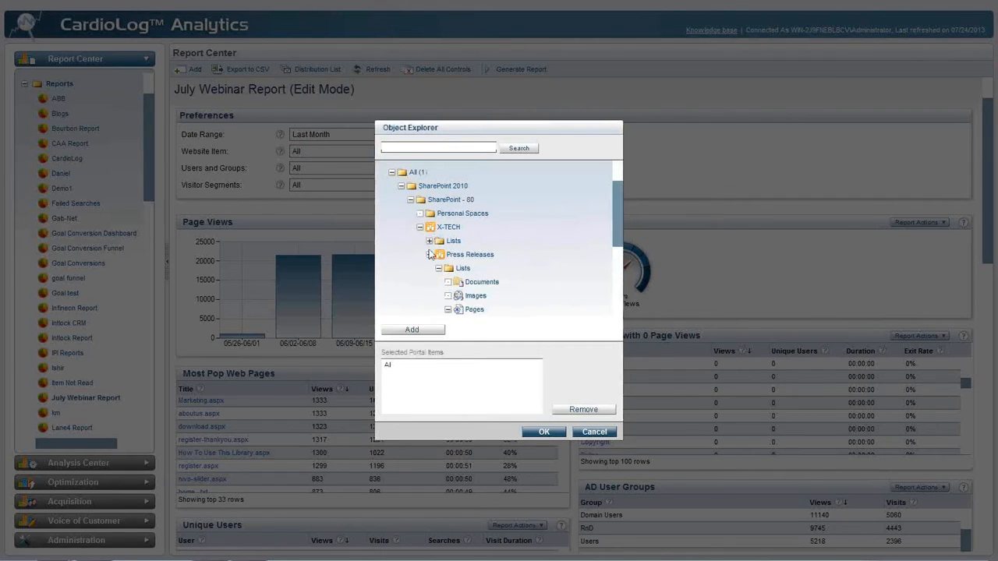
left_click(428, 255)
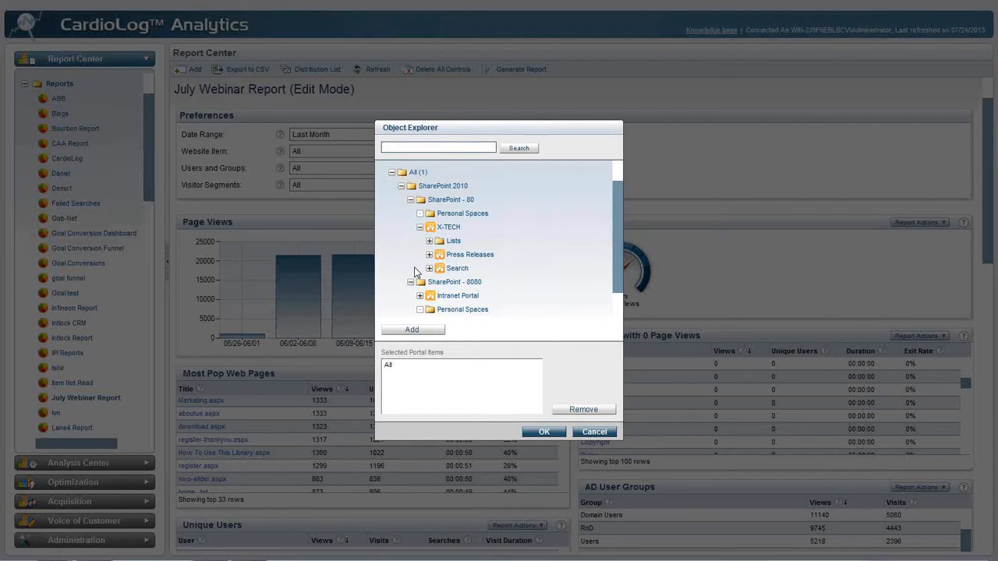
double_click(464, 185)
double_click(452, 228)
double_click(460, 257)
double_click(457, 296)
Remove SharePoint 2010, Press Releases and Intranet Portal from the selected portal items and apply the filter with only X-TECH
double_click(417, 365)
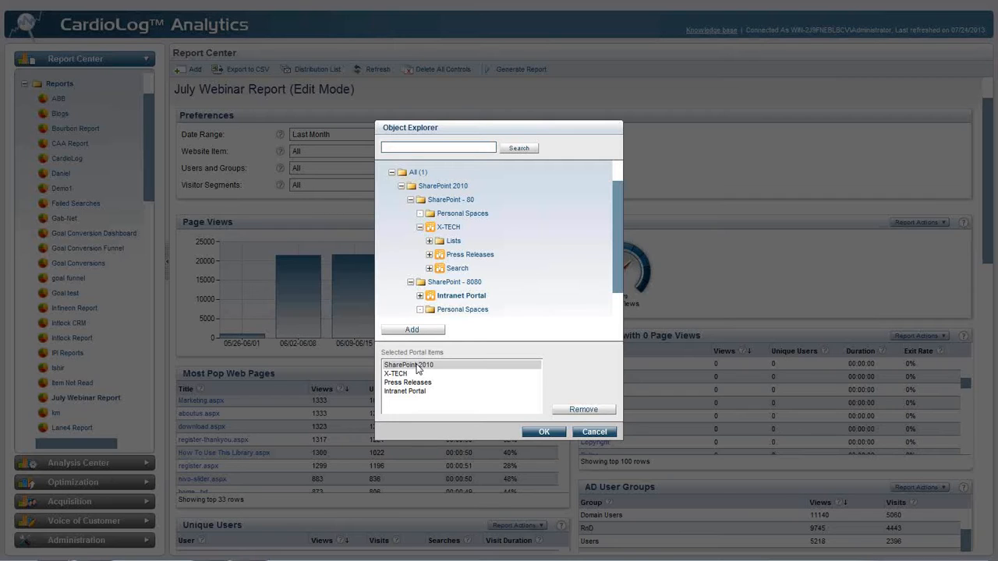
double_click(418, 367)
double_click(421, 374)
double_click(423, 374)
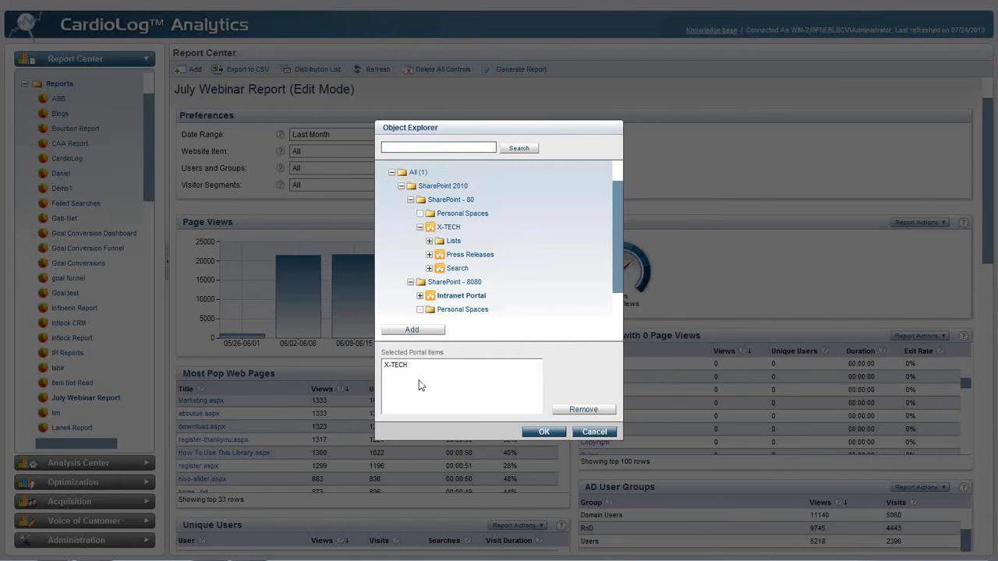
left_click(551, 433)
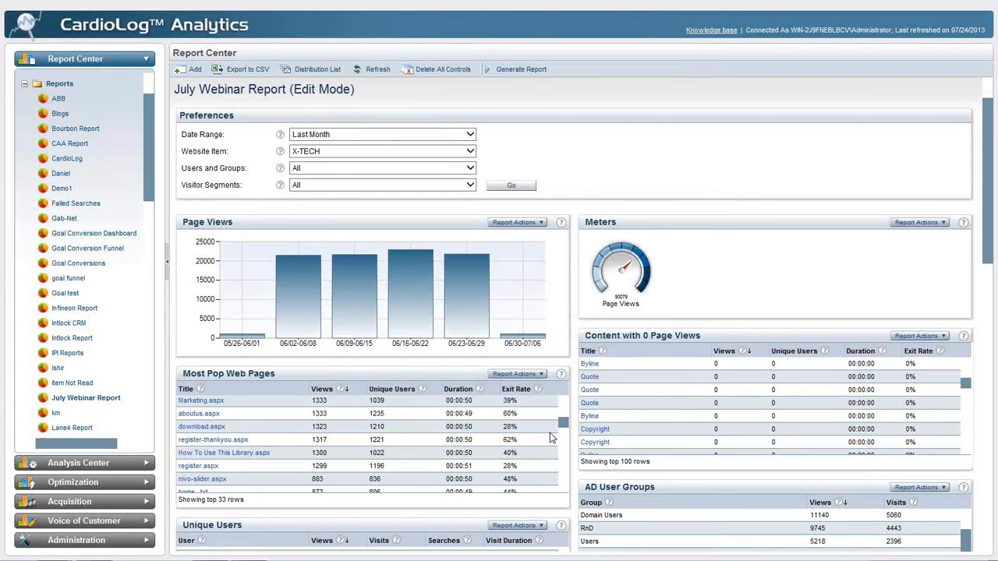
Customize the users and groups filter by searching for "adm" and adding Enterprise Admins and Administrators to the selection
left_click(454, 169)
left_click(448, 182)
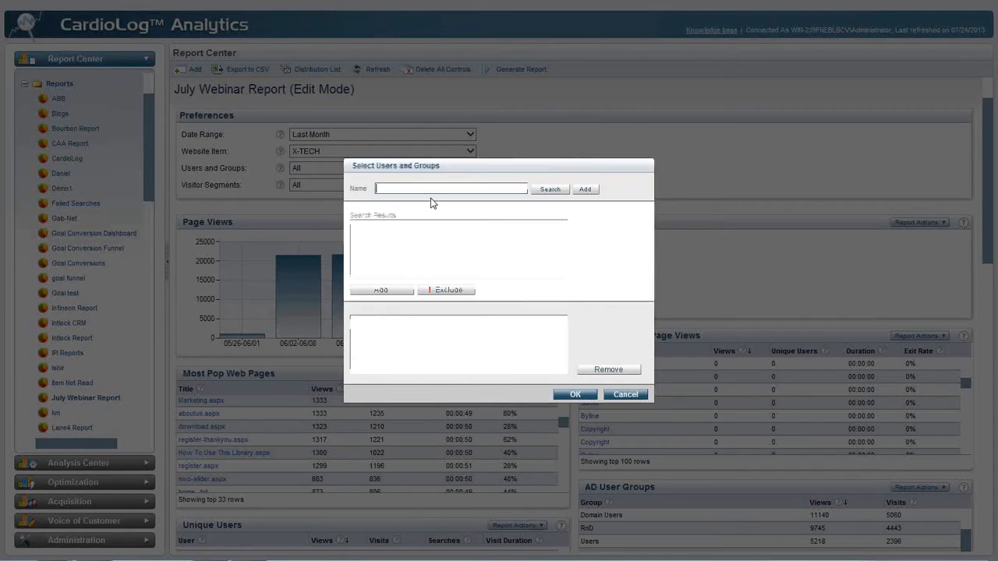
type("adm")
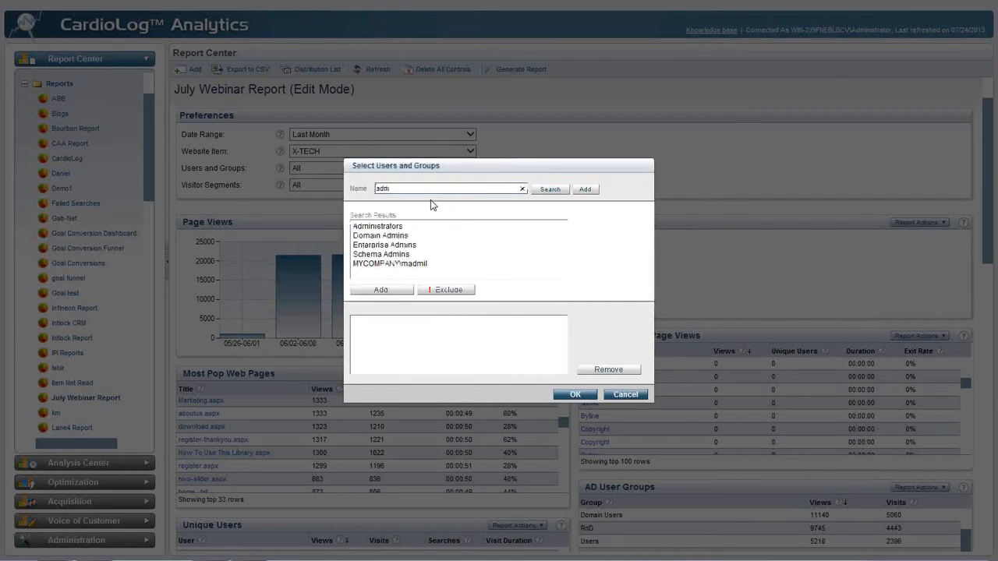
left_click(408, 264)
double_click(423, 246)
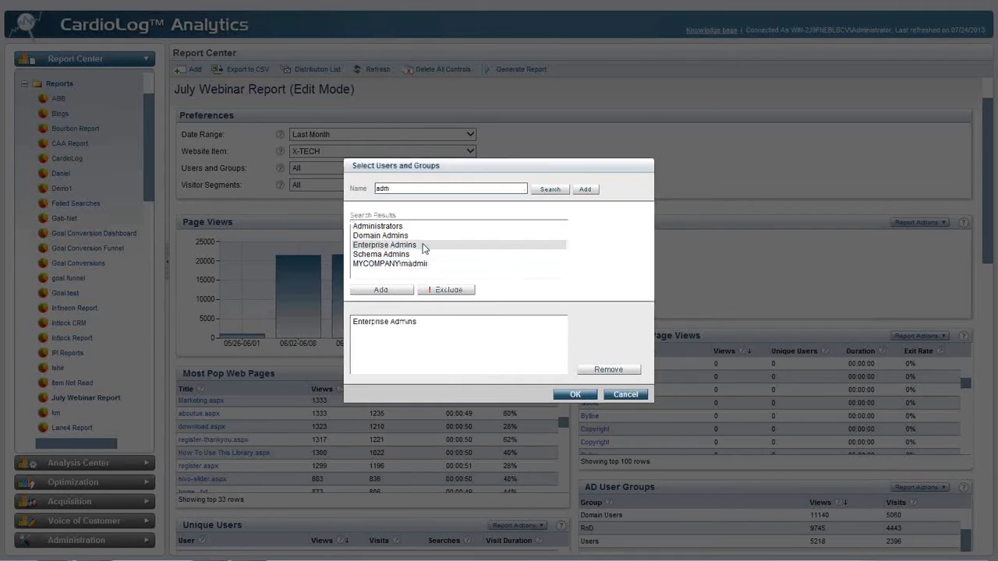
double_click(421, 225)
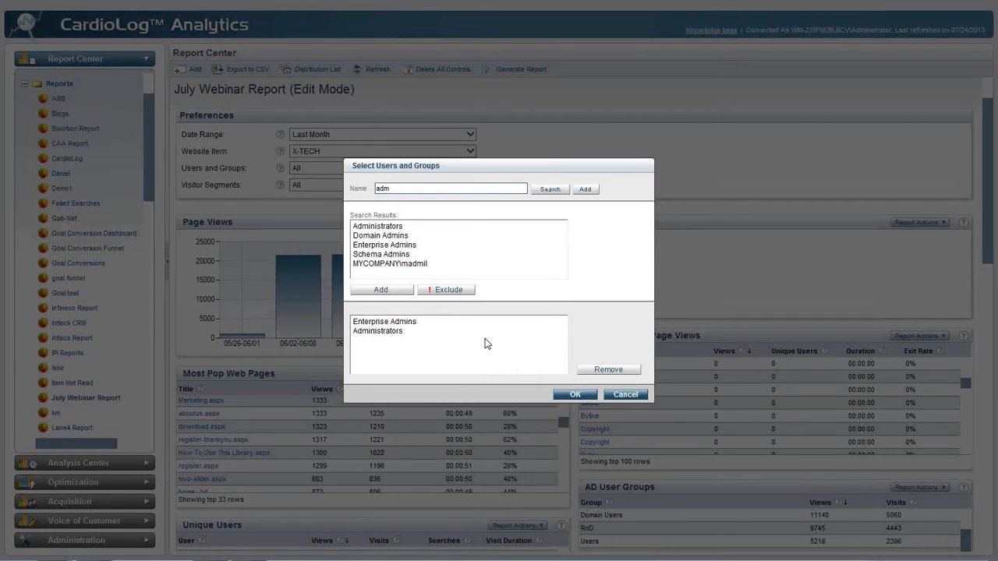
Switch Administrators to excluded, remove Enterprise Admins from the selected groups, and cancel the users and groups customization
left_click(439, 331)
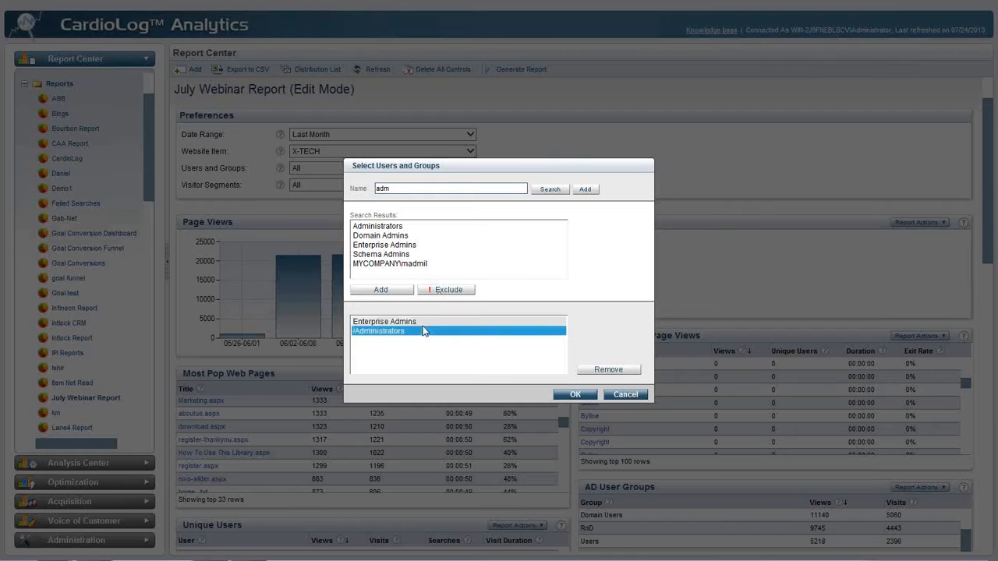
double_click(422, 322)
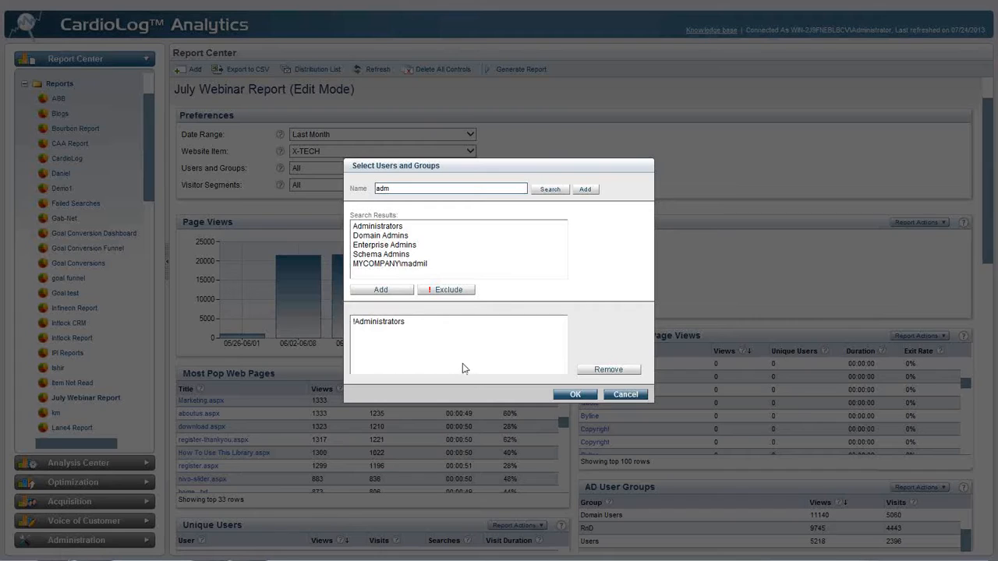
left_click(621, 395)
Examine the customized visitor segment options, including traffic sources, goal, country and active user categories, and cancel without applying them
left_click(467, 184)
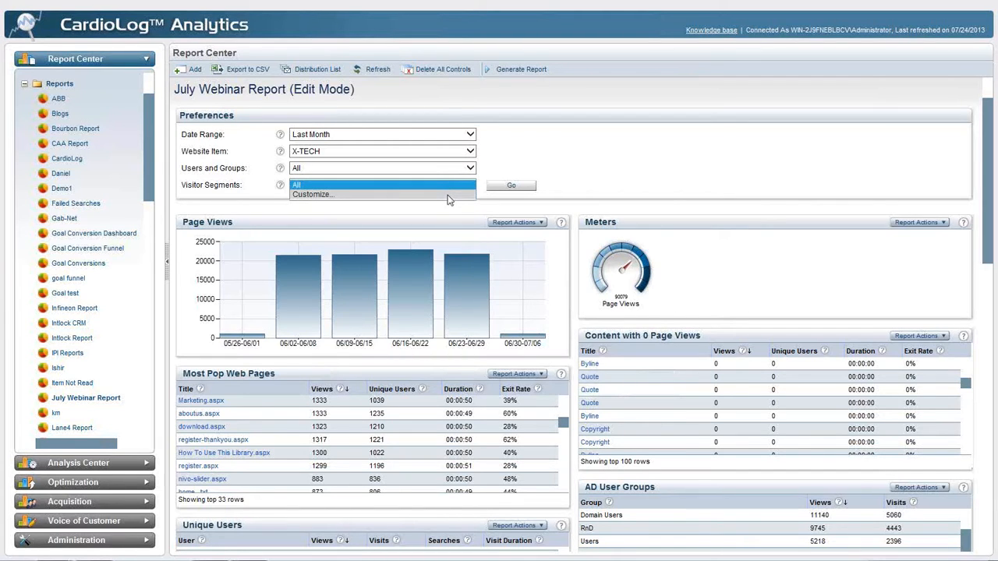
left_click(449, 196)
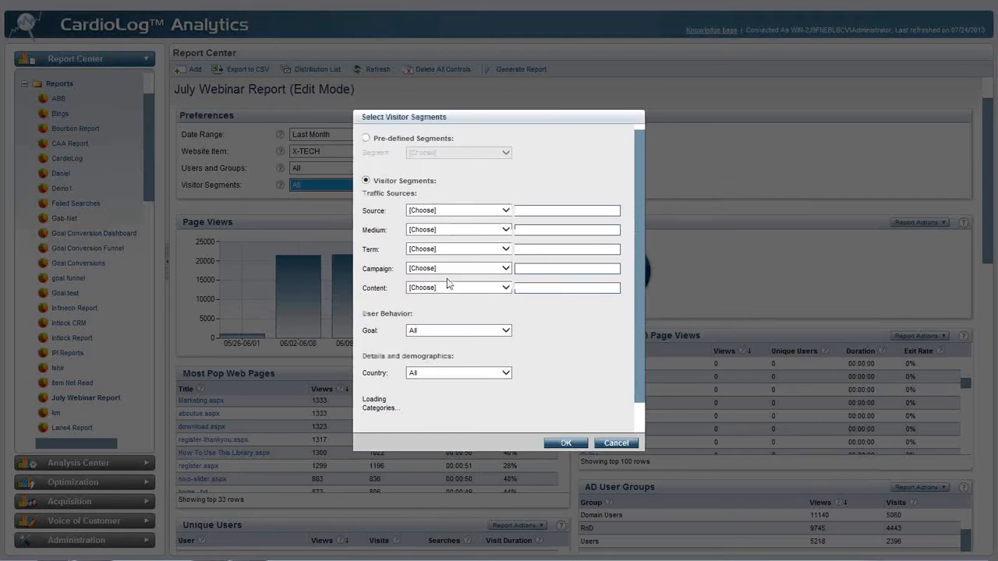
scroll(446, 285, "down", 1)
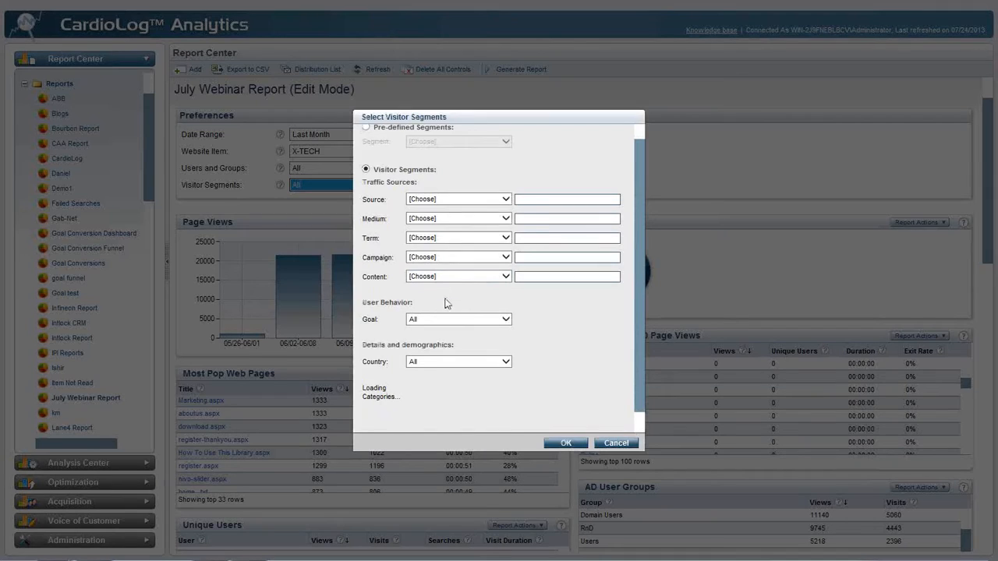
scroll(447, 302, "down", 2)
left_click_drag(363, 328, 383, 340)
left_click_drag(363, 387, 380, 400)
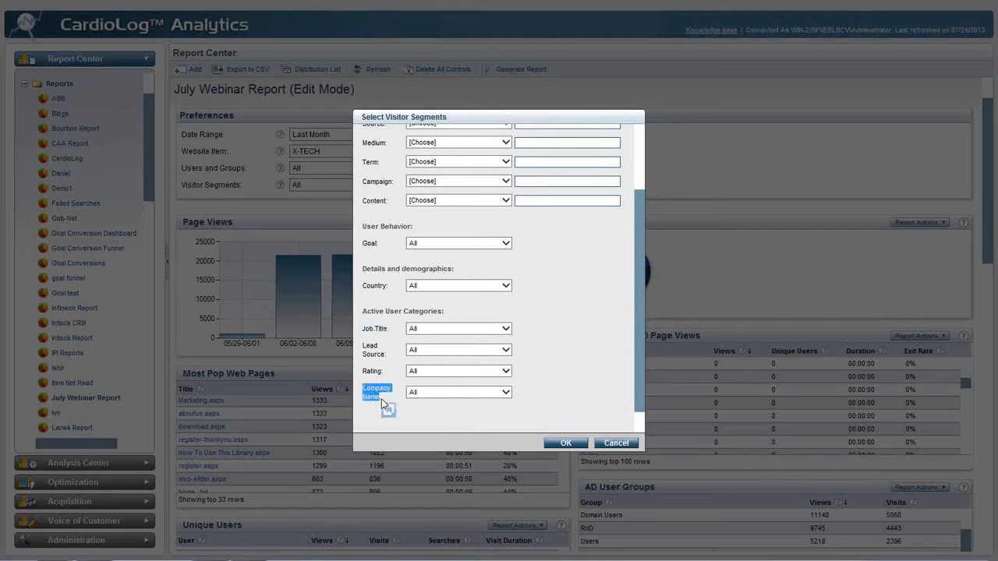
left_click(618, 444)
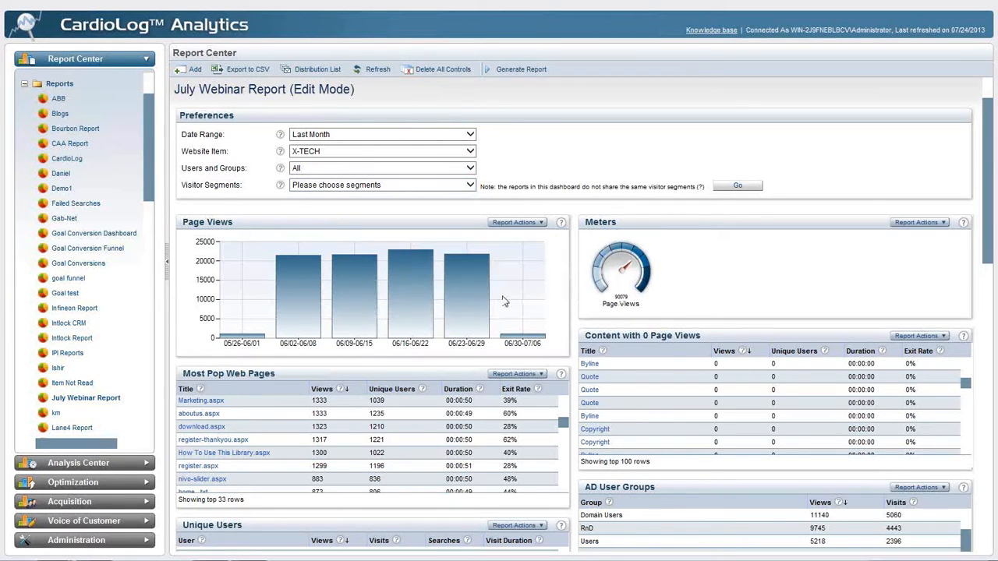
Set the report's visitor segments to All and apply the preferences
left_click(470, 186)
left_click(464, 194)
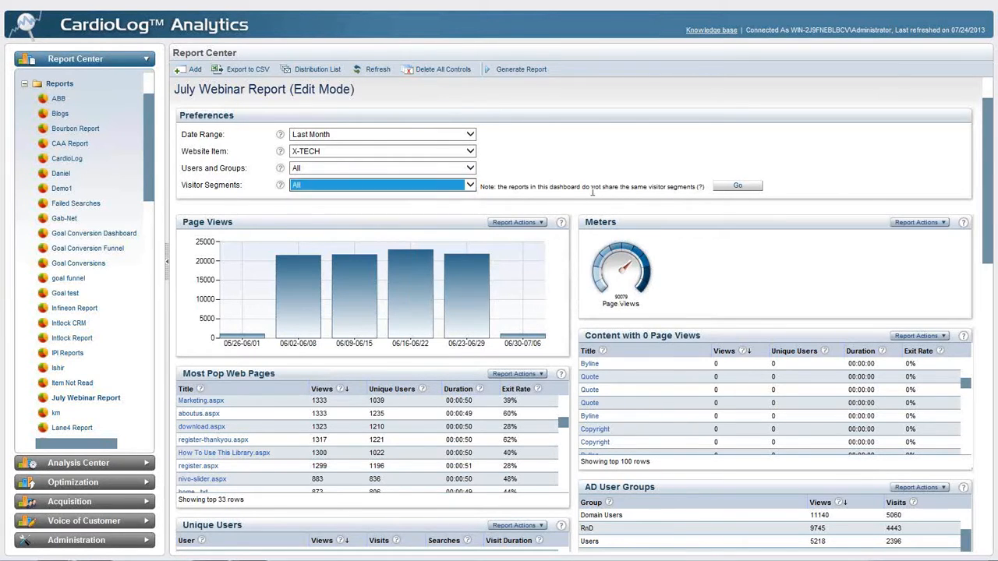
left_click(736, 188)
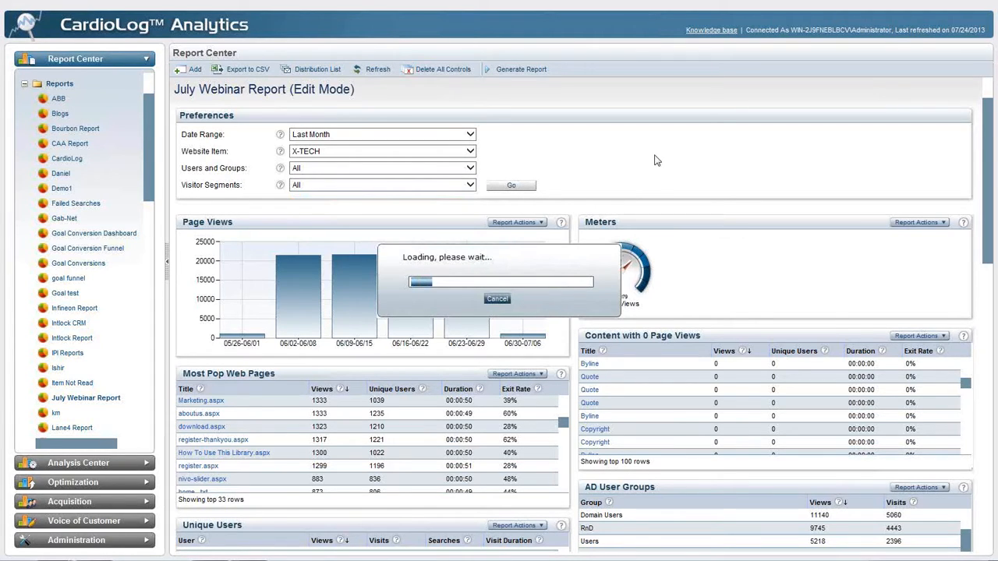
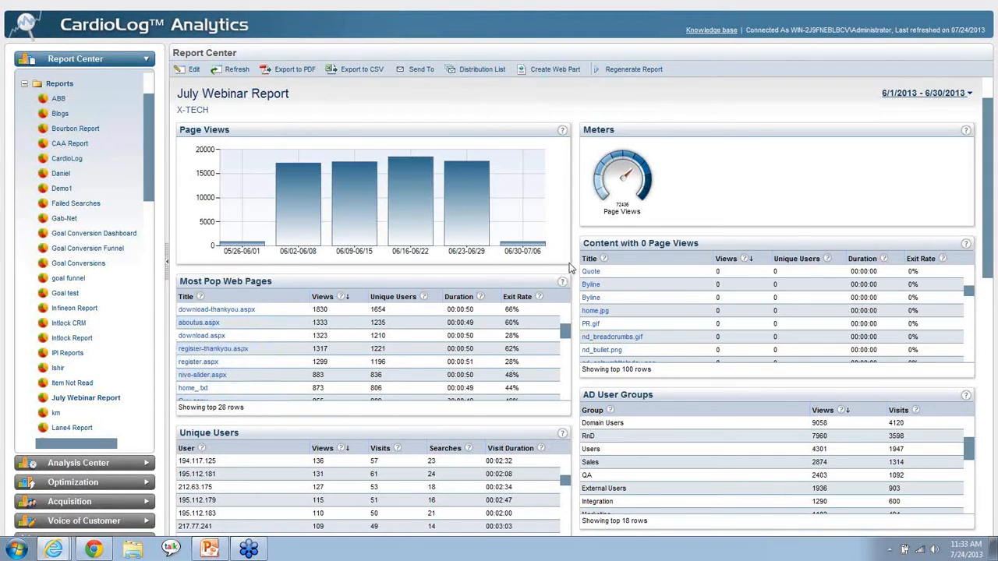
Open the Default User Template report for a named user in the Unique Users table, and return to the July Webinar Report
scroll(314, 369, "down", 3)
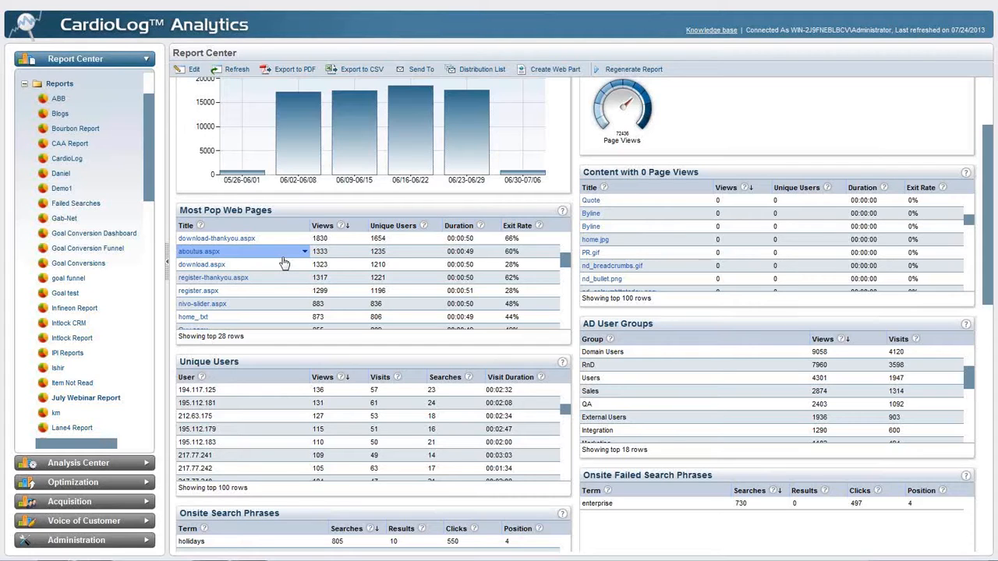
scroll(281, 439, "down", 5)
scroll(282, 443, "down", 1)
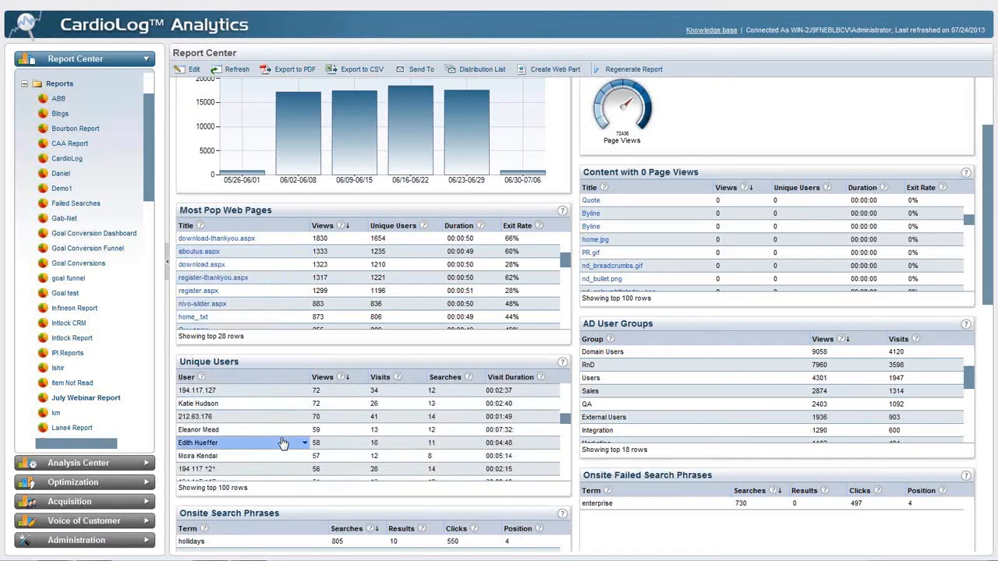
left_click(304, 403)
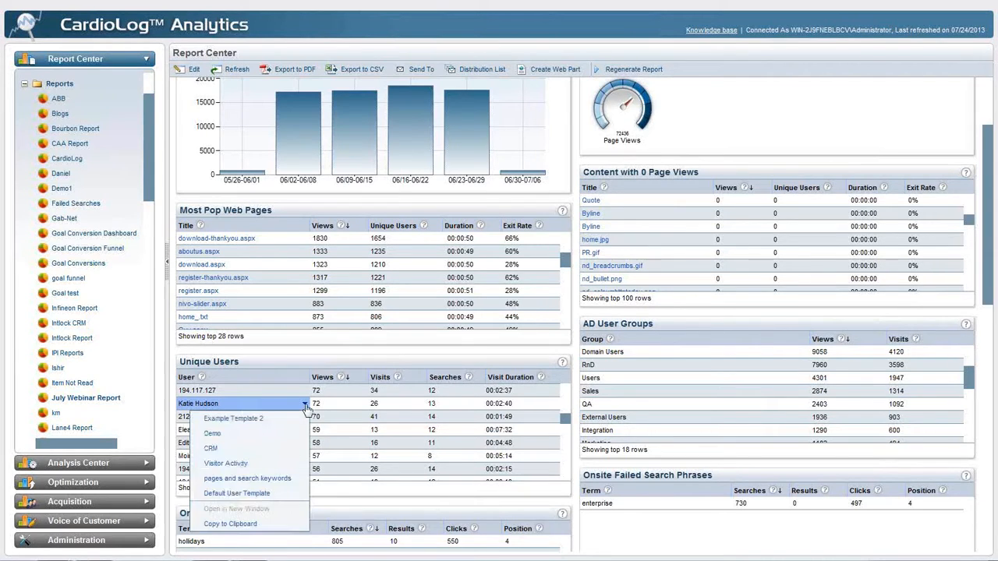
left_click(253, 493)
left_click(288, 14)
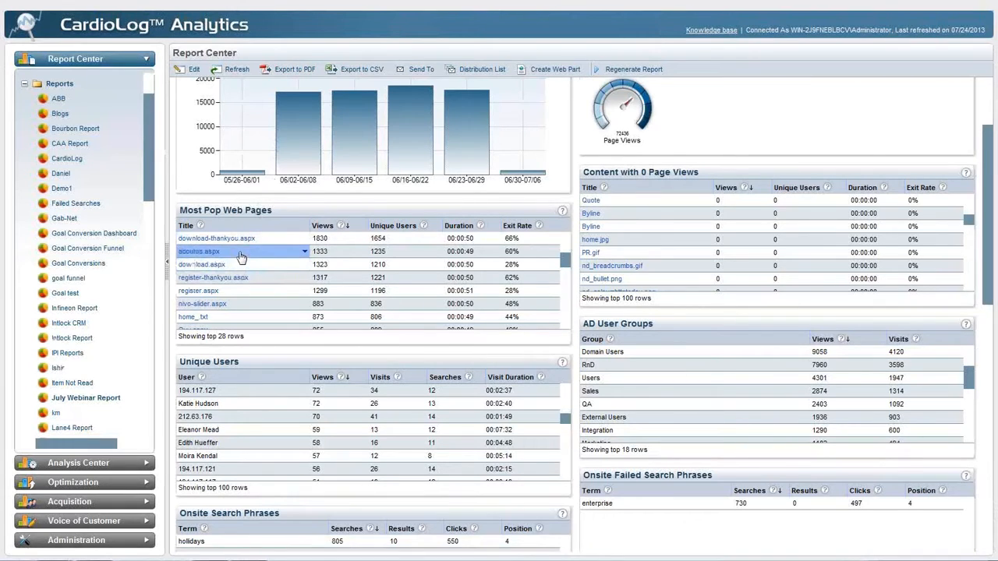
Open the Intranet Page Dashboard for aboutus.aspx from the Most Pop Web Pages table
left_click(305, 252)
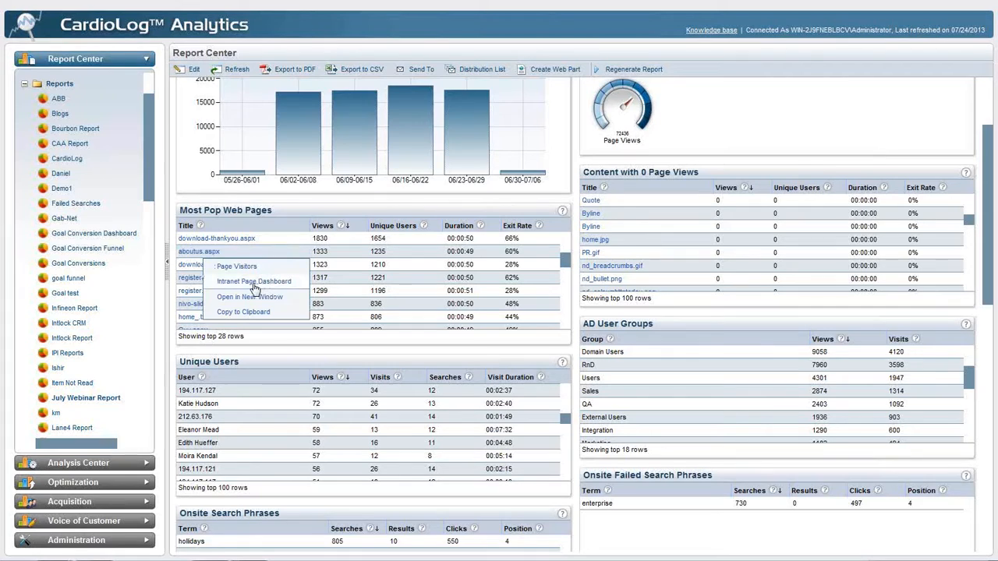
left_click(254, 282)
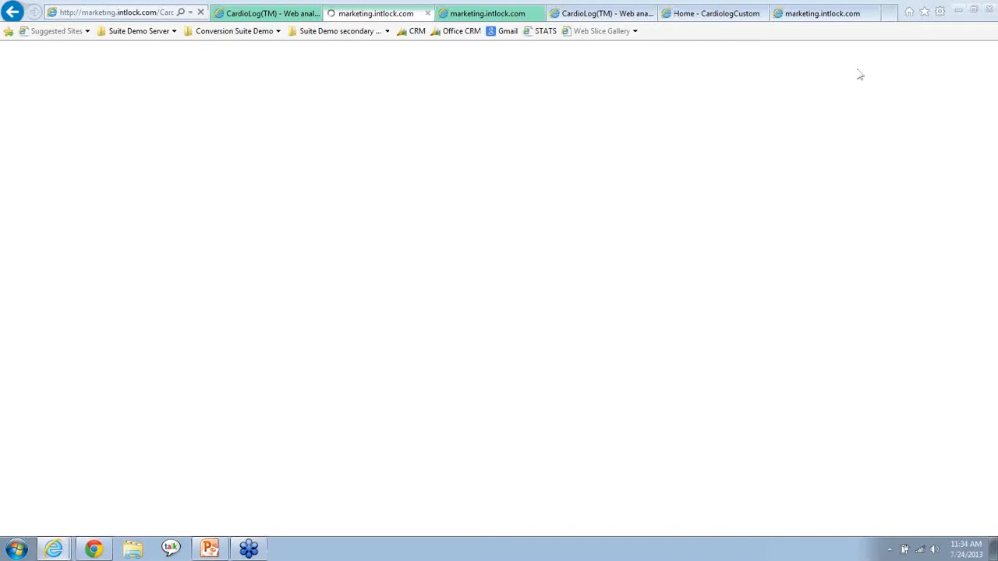
left_click(515, 13)
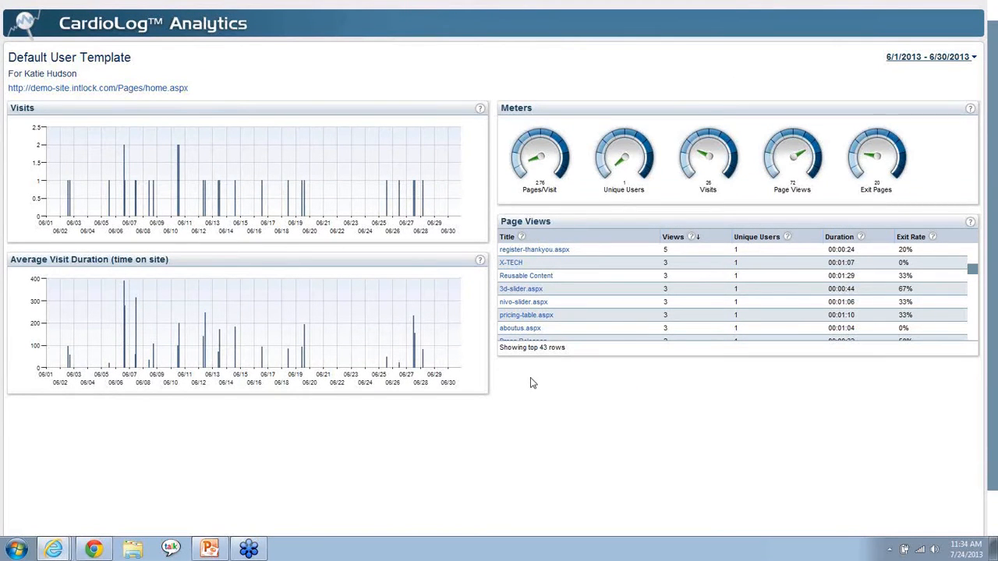
Examine the Default User Template report's user name, date range and page views table
left_click_drag(25, 74, 77, 76)
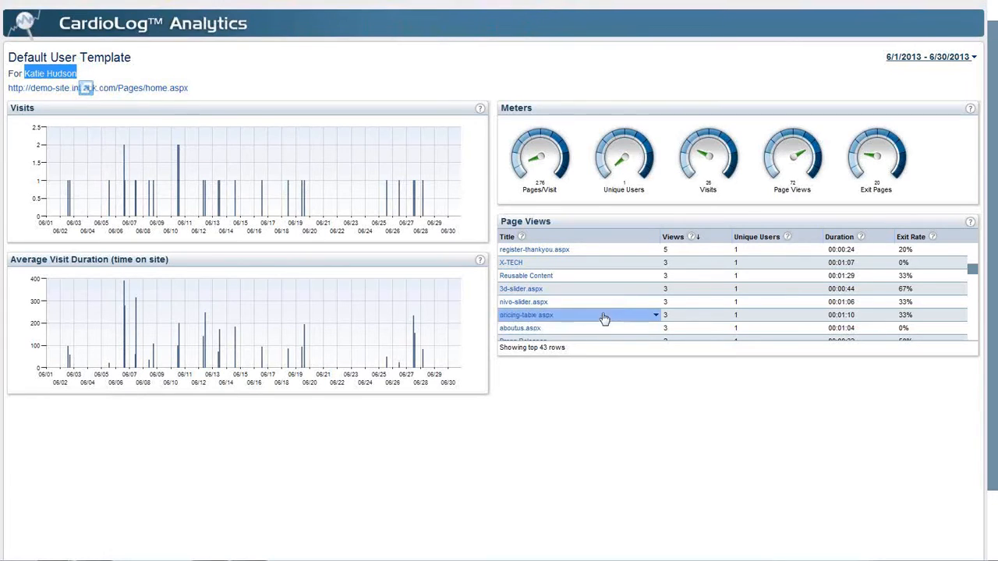
left_click(829, 59)
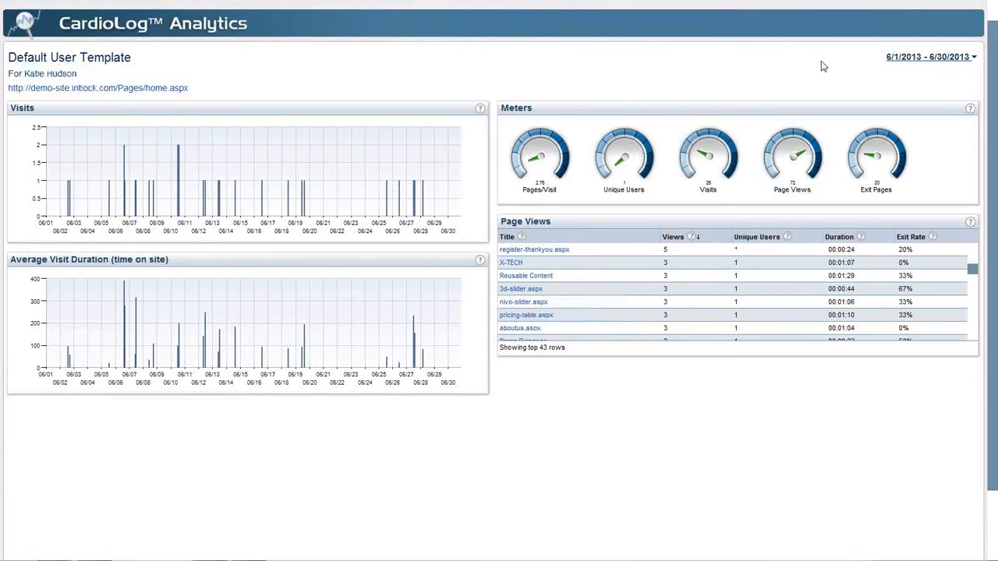
left_click(544, 265)
Examine the Intranet Page Dashboard for aboutus.aspx, and return to the July Webinar Report
mouse_move(440, 10)
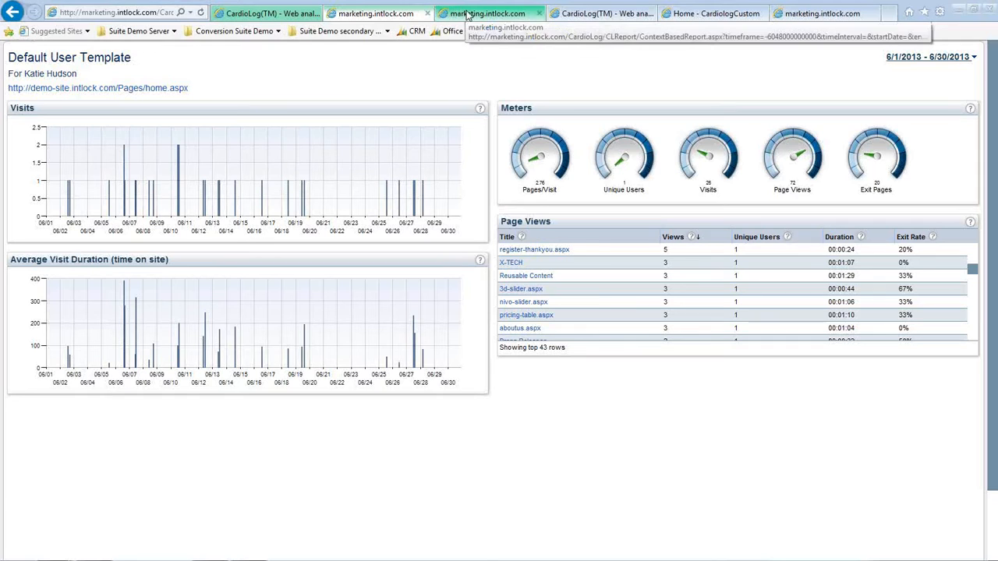
left_click(452, 7)
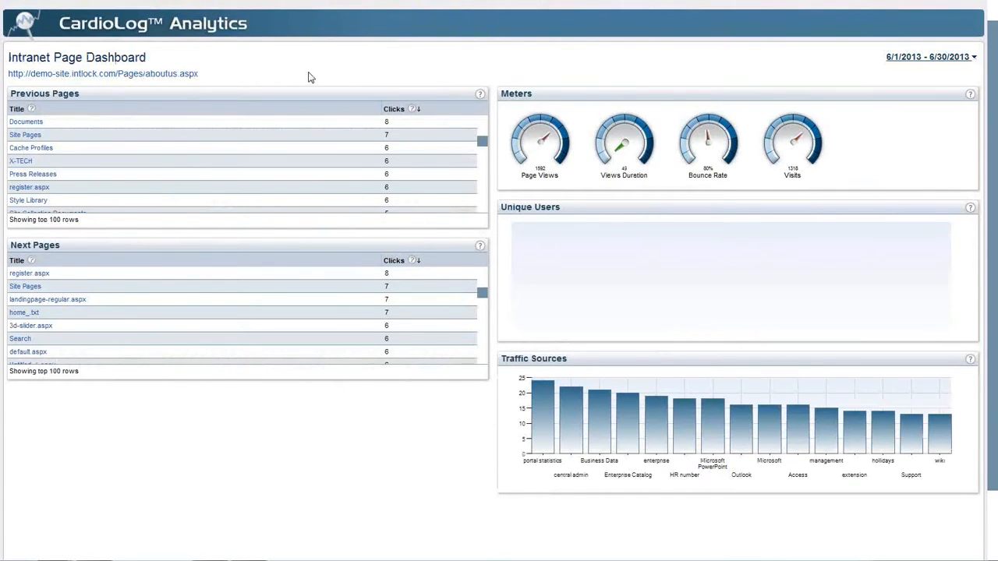
left_click_drag(200, 74, 152, 77)
left_click(201, 84)
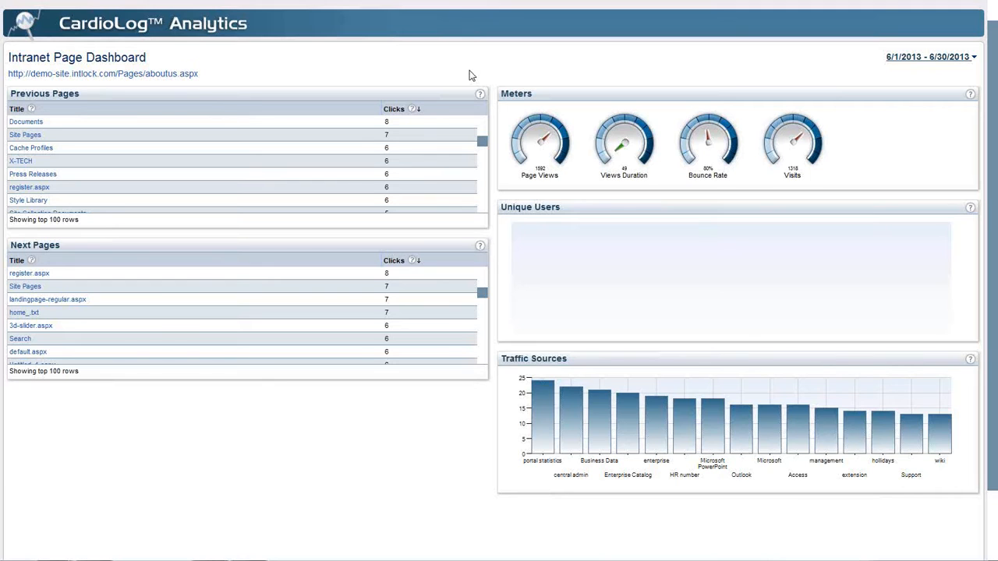
mouse_move(378, 3)
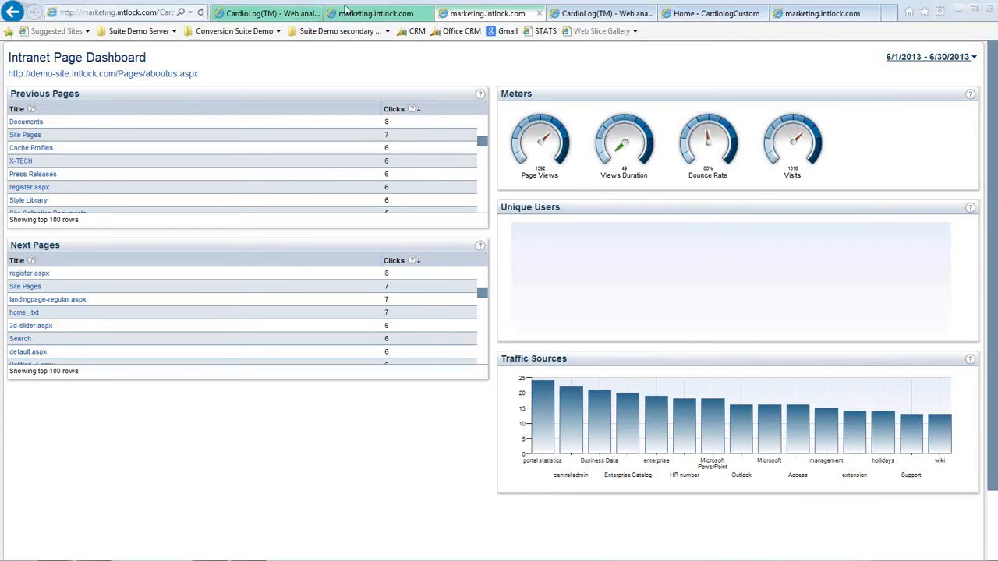
left_click(307, 13)
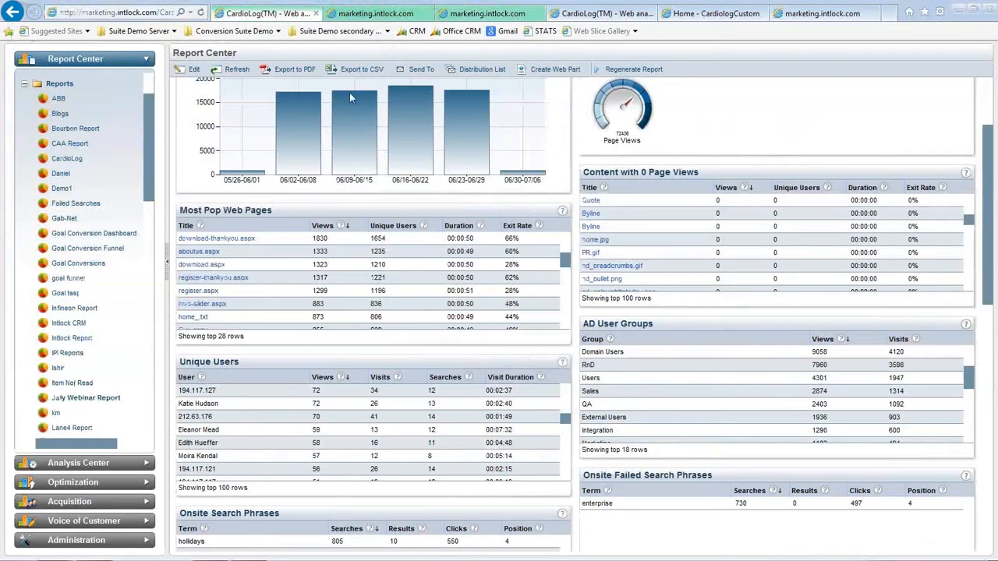
scroll(577, 184, "up", 1)
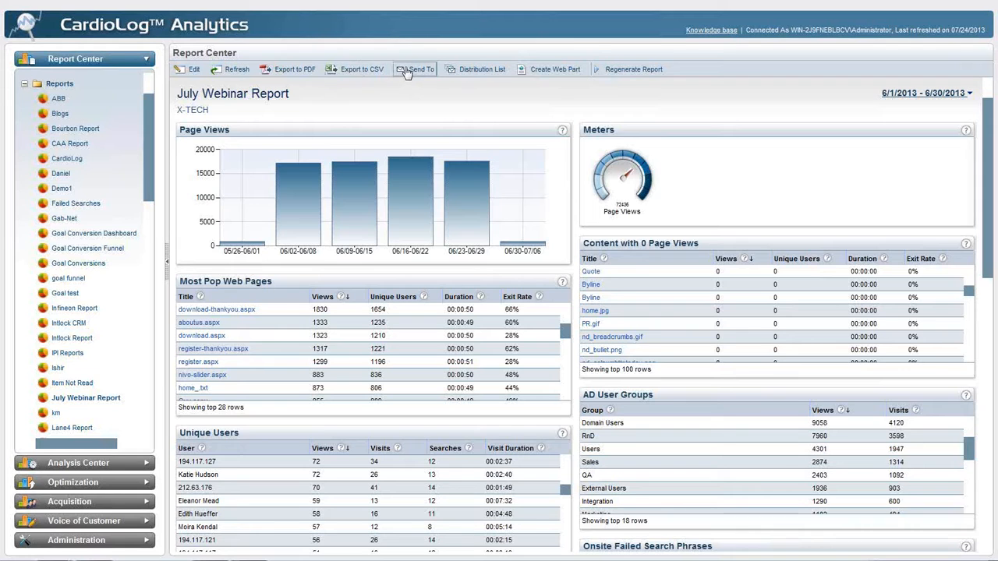
left_click(463, 69)
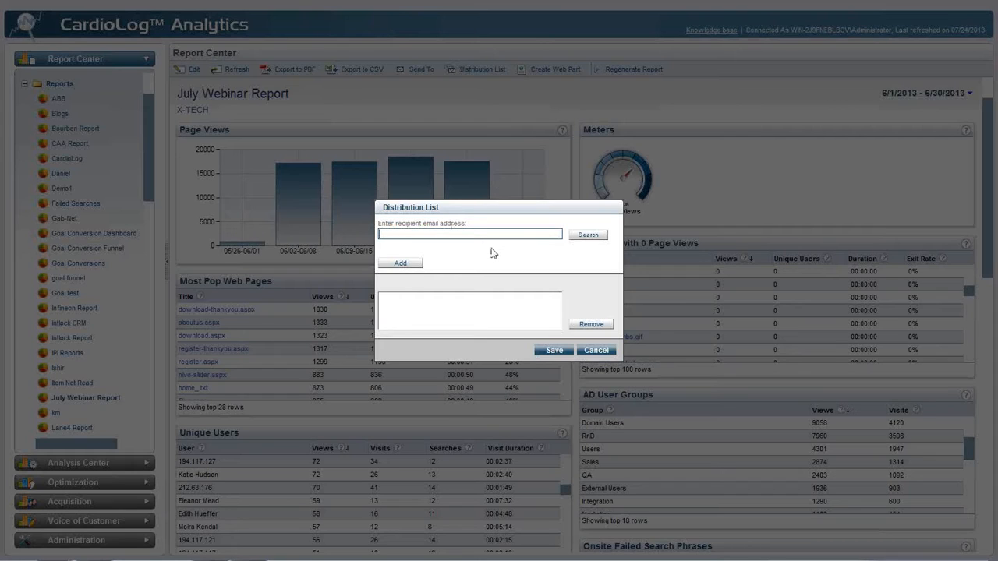
left_click(605, 352)
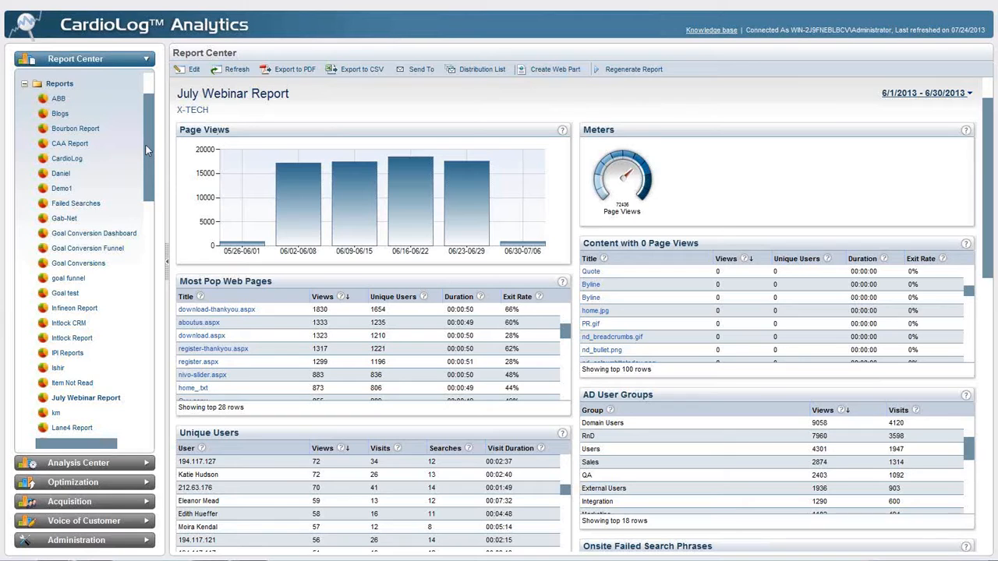
Start a copy of the July Webinar Report and name it July Webinar Report Number 2
left_click_drag(212, 111, 178, 113)
left_click(255, 113)
right_click(84, 398)
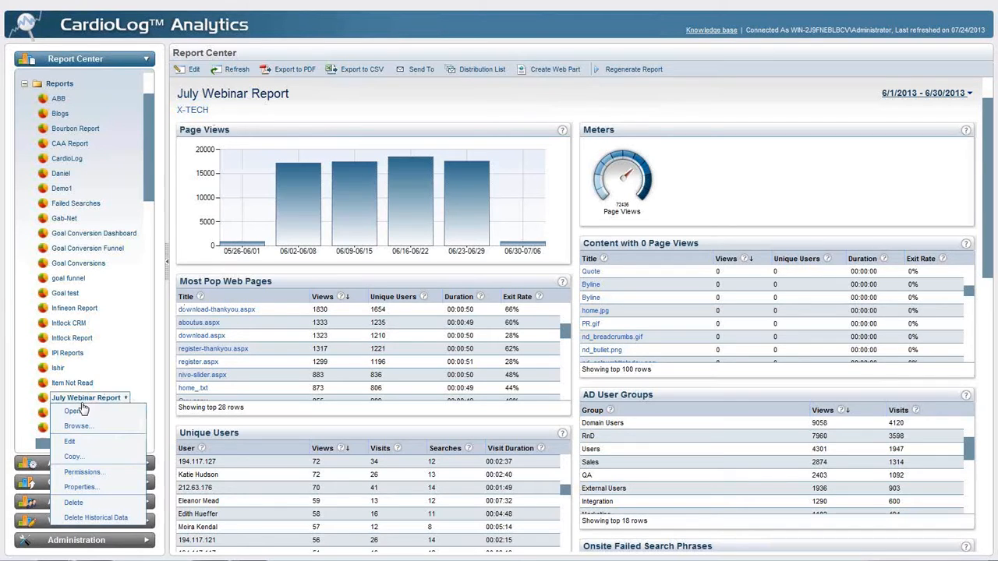
left_click(86, 457)
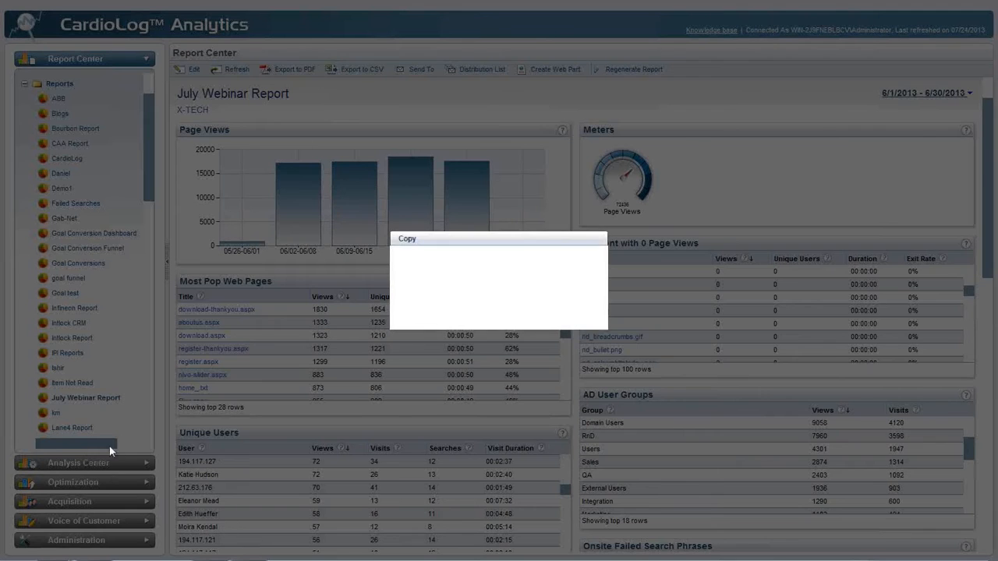
left_click_drag(496, 261, 526, 259)
type("M")
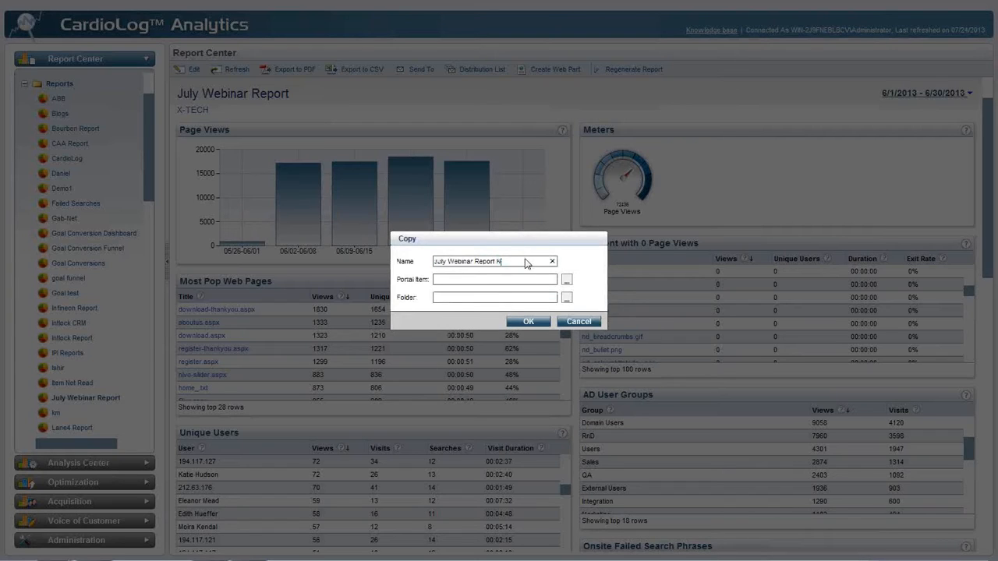
type("um")
type("ber 2")
key("Tab")
Set the copy's portal item to Press Releases and its folder to Reports, and create the copied report
left_click(567, 279)
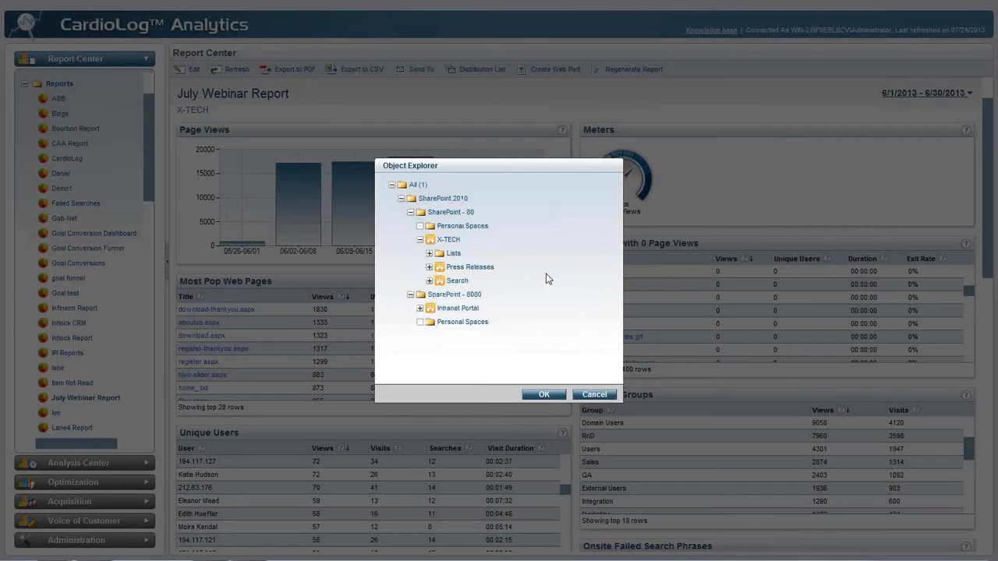
left_click(479, 269)
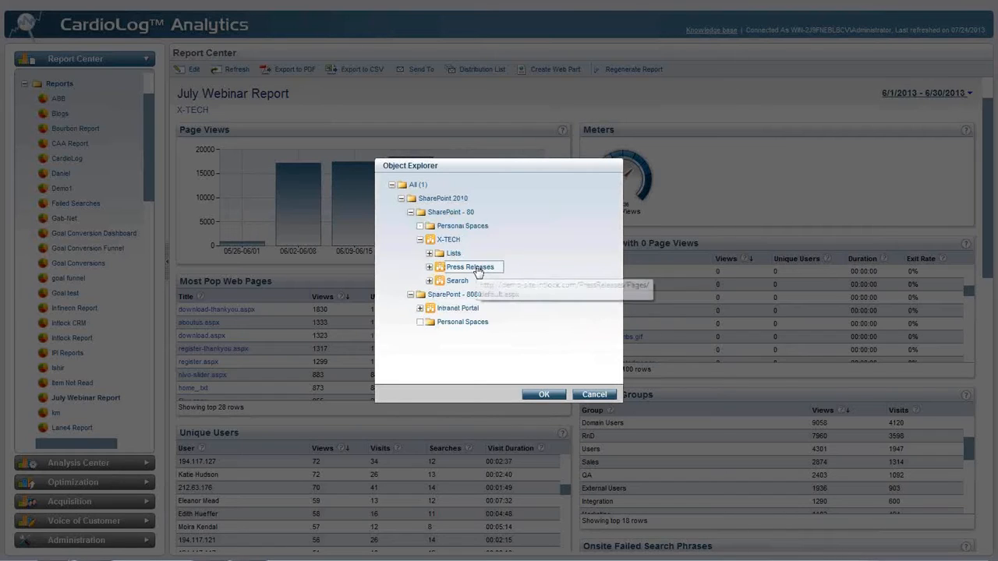
left_click(543, 395)
left_click(567, 299)
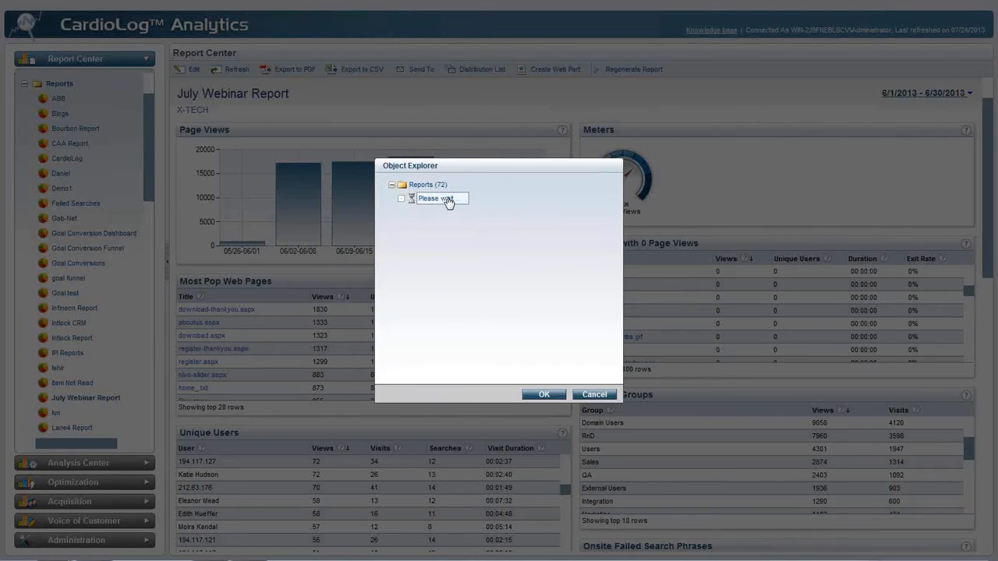
left_click(435, 188)
left_click(543, 395)
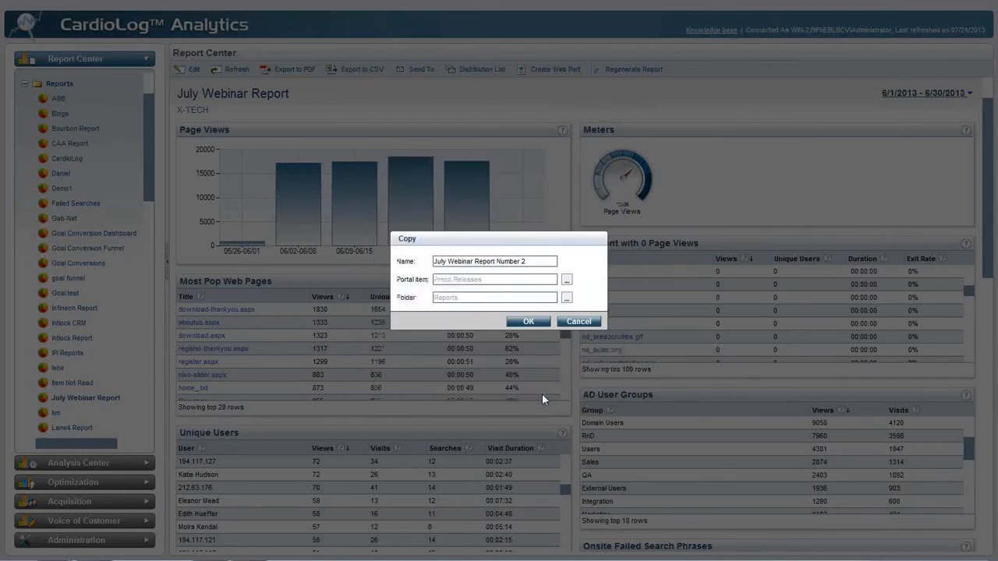
left_click(537, 324)
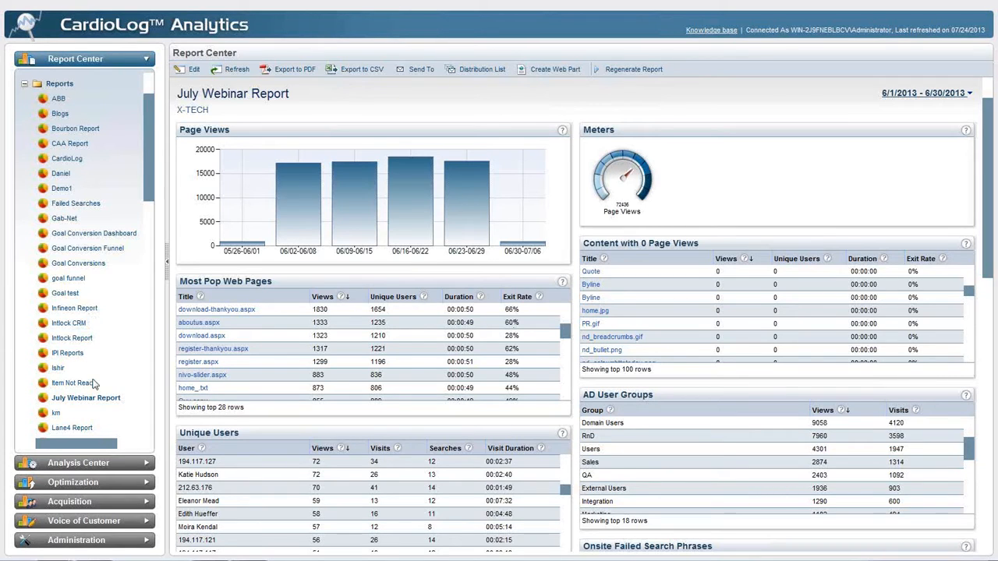
Open July Webinar Report Number 2 in edit mode, generate it, and review the resulting report
right_click(82, 412)
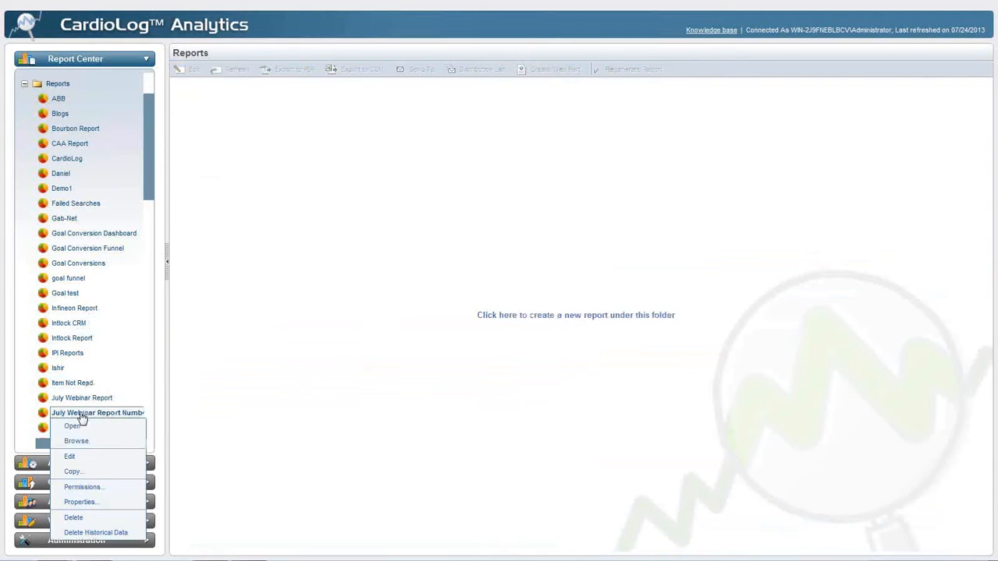
left_click(80, 462)
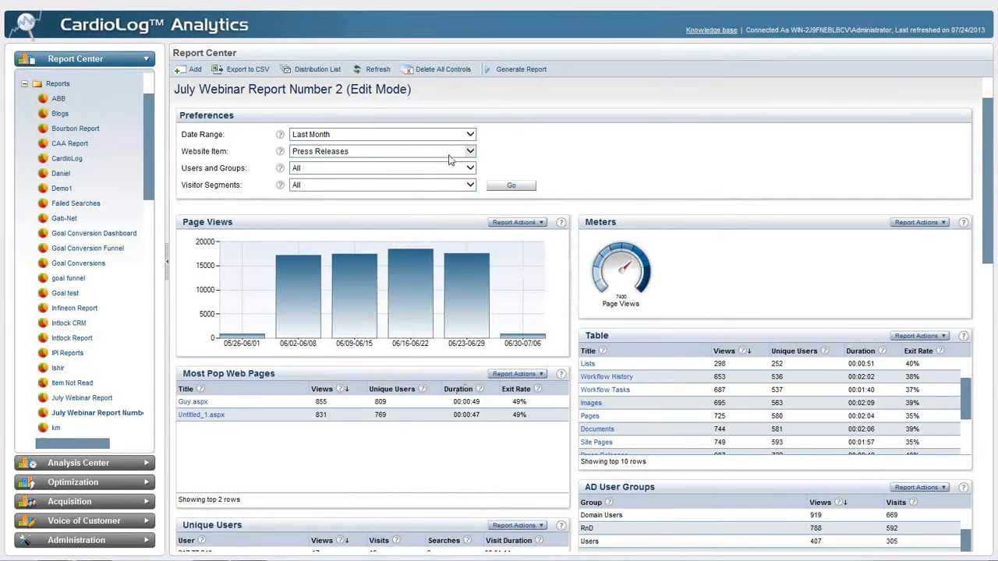
left_click(515, 70)
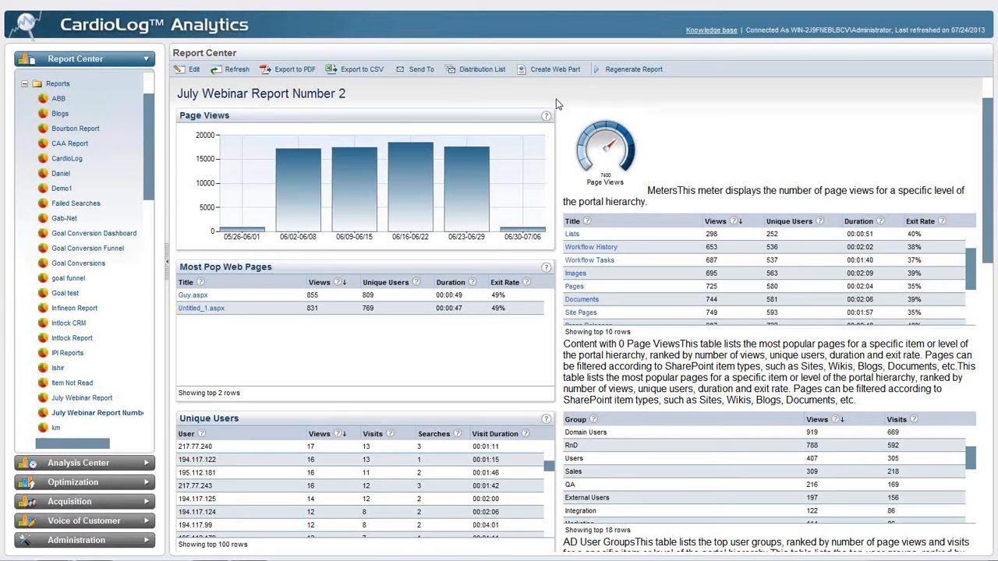
scroll(557, 105, "down", 3)
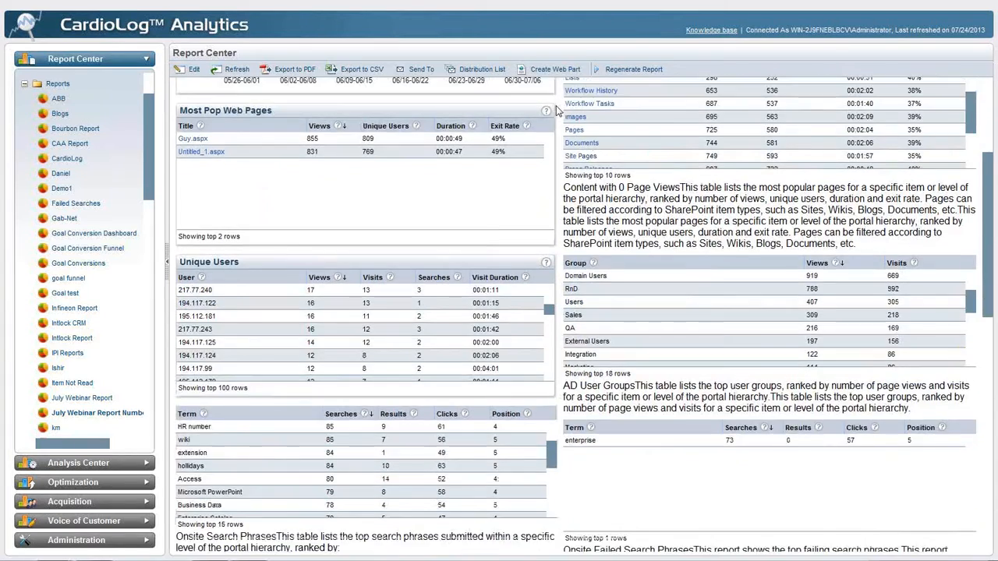
scroll(558, 112, "up", 3)
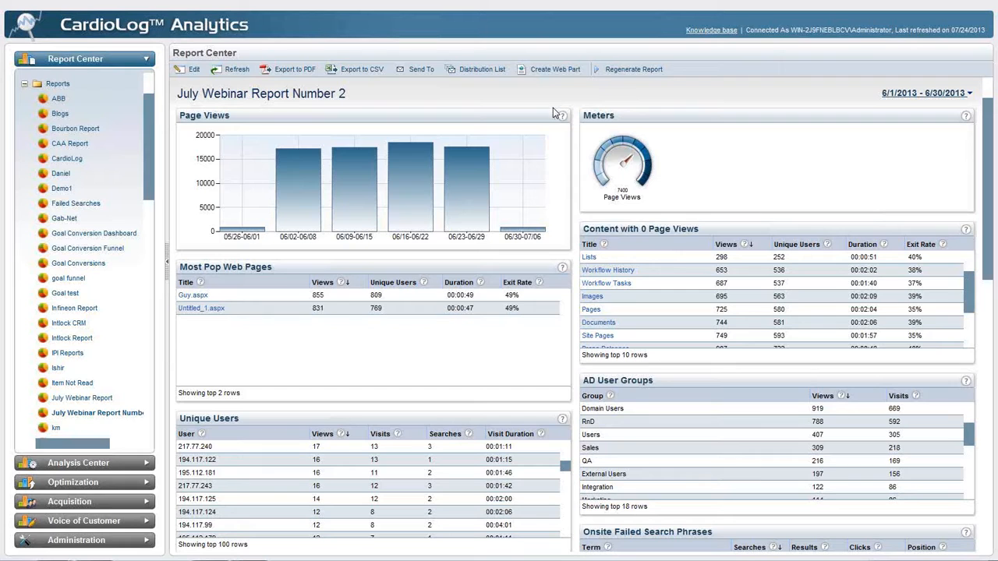
View the Voice of Customer surveys list, and switch to the X-TECH demo site's home page to see its visitor survey
left_click(139, 522)
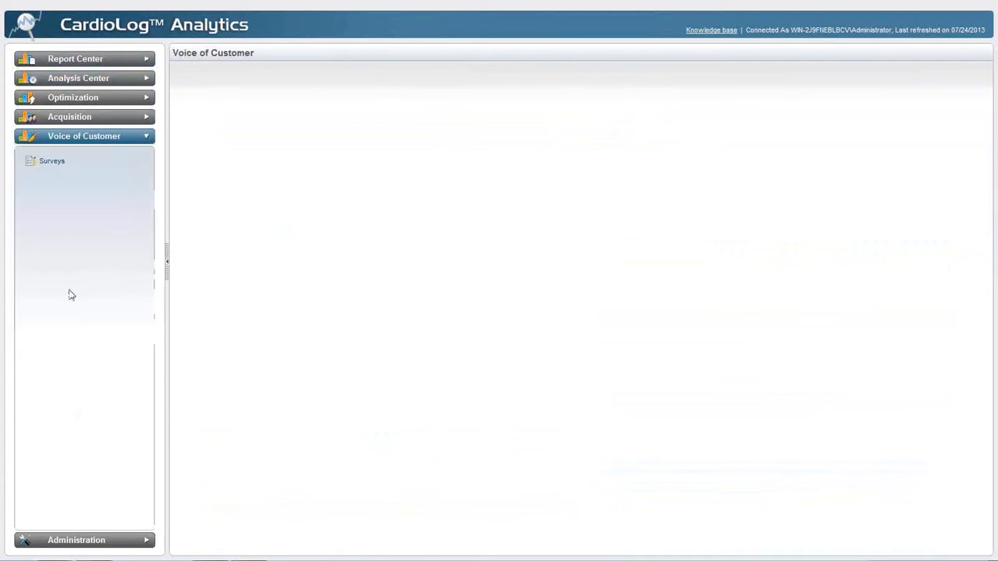
left_click(51, 163)
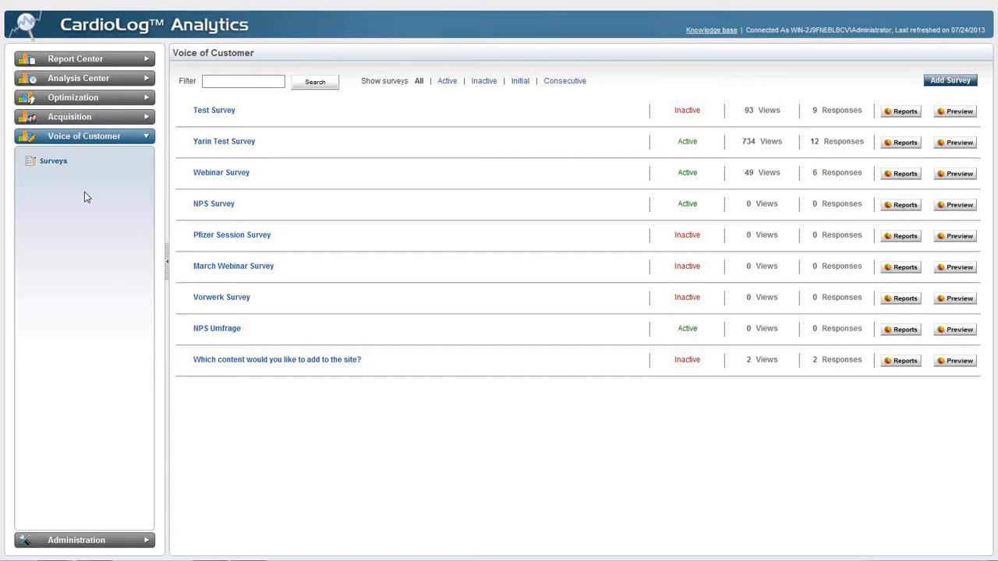
mouse_move(382, 4)
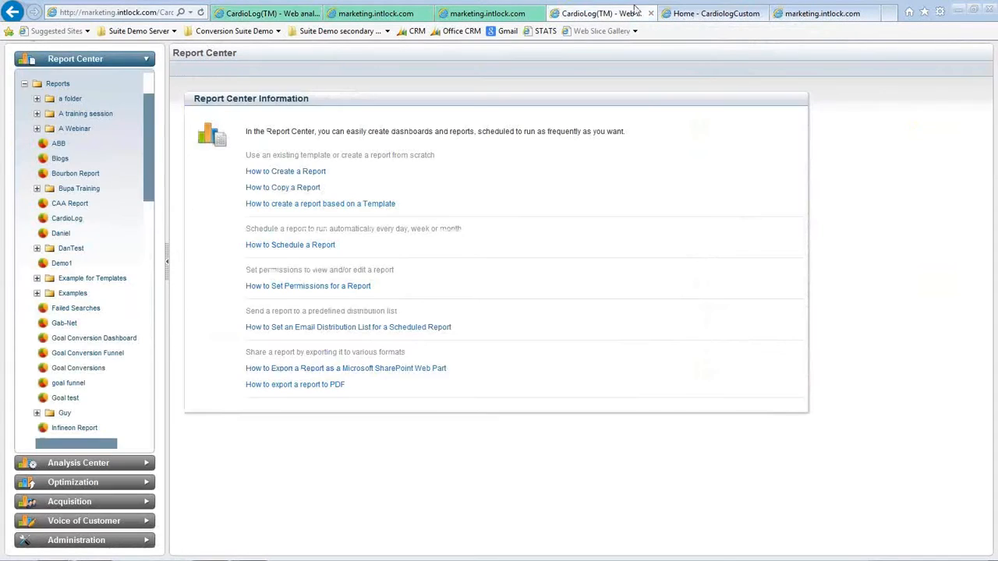
left_click(710, 14)
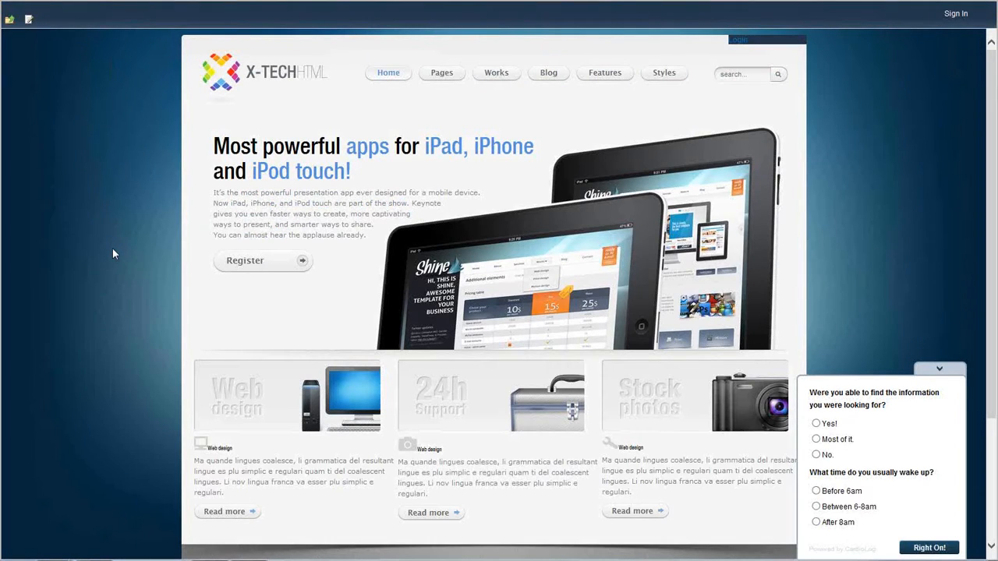
Look over the X-TECH demo home page down to its footer and back, with the visitor survey open
scroll(113, 255, "down", 3)
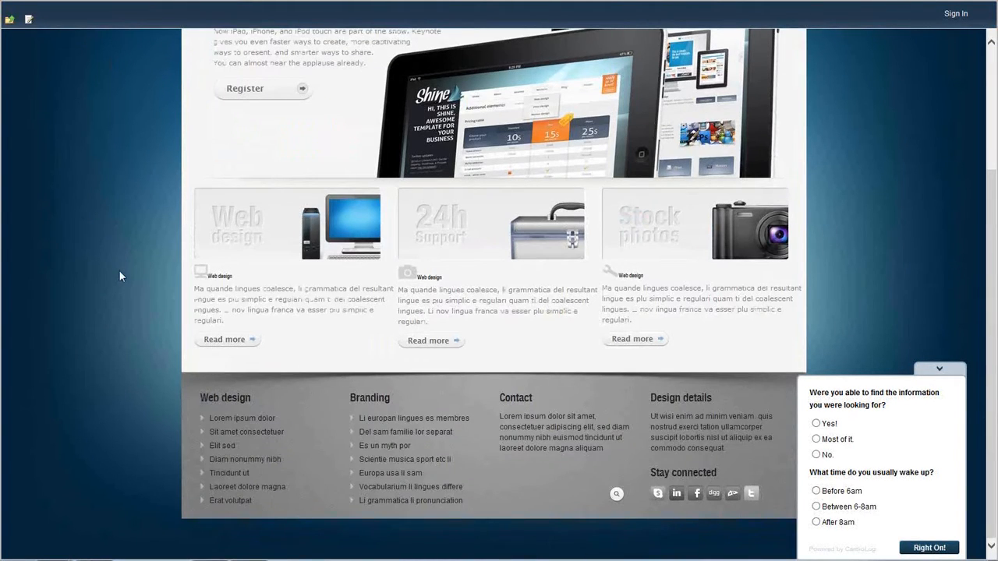
scroll(120, 274, "up", 1)
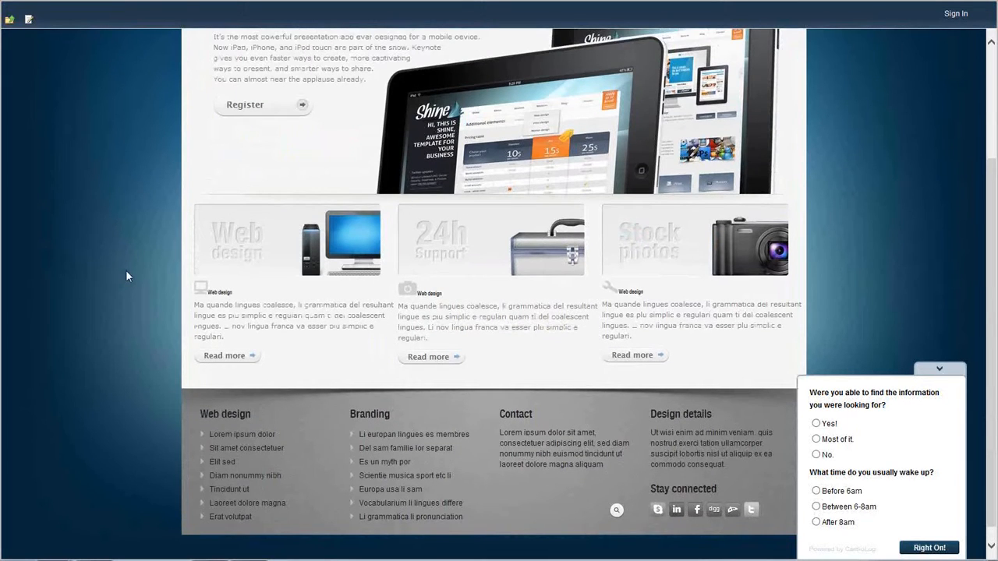
scroll(125, 274, "up", 3)
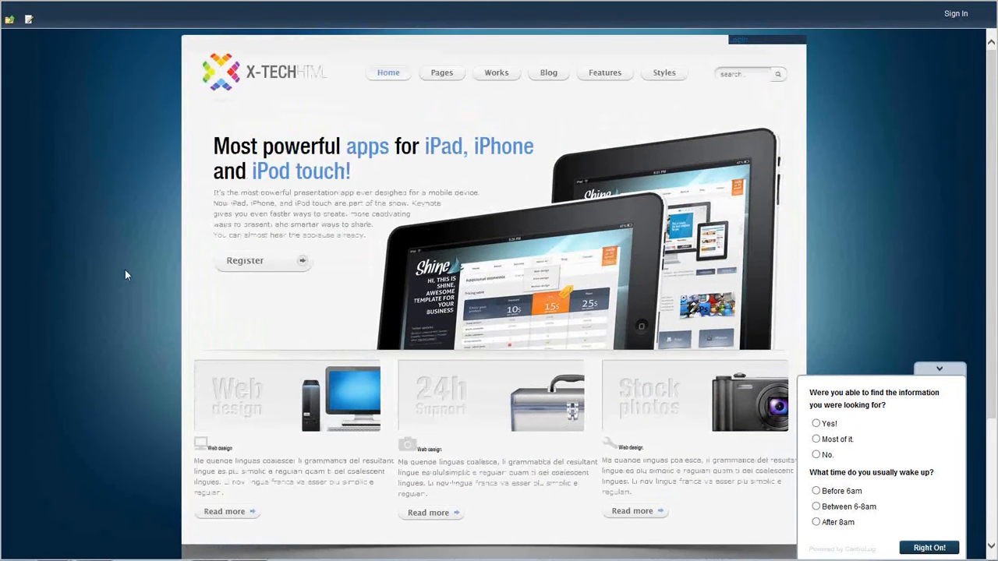
Return to the CardioLog surveys list and preview the Webinar Survey
mouse_move(304, 4)
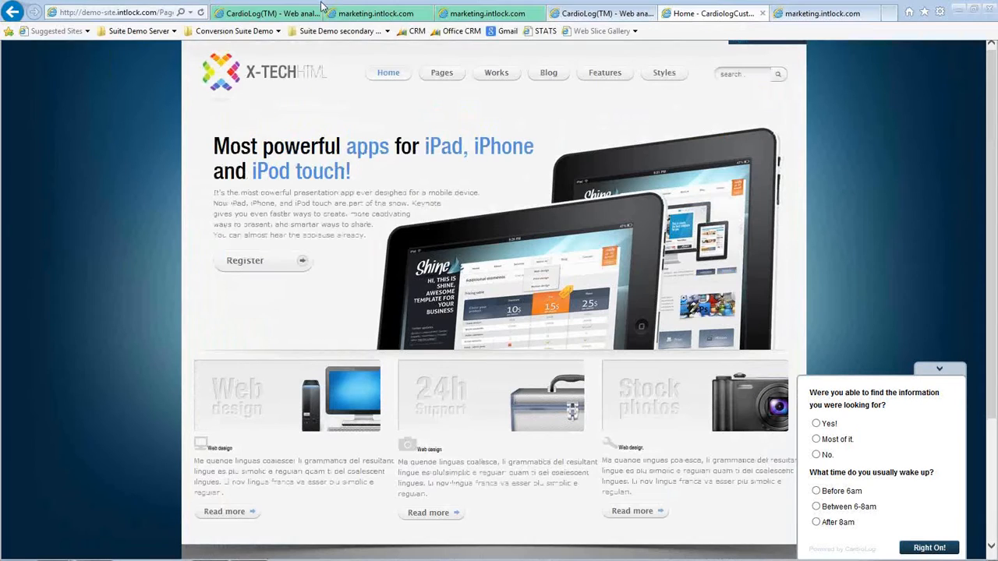
left_click(279, 15)
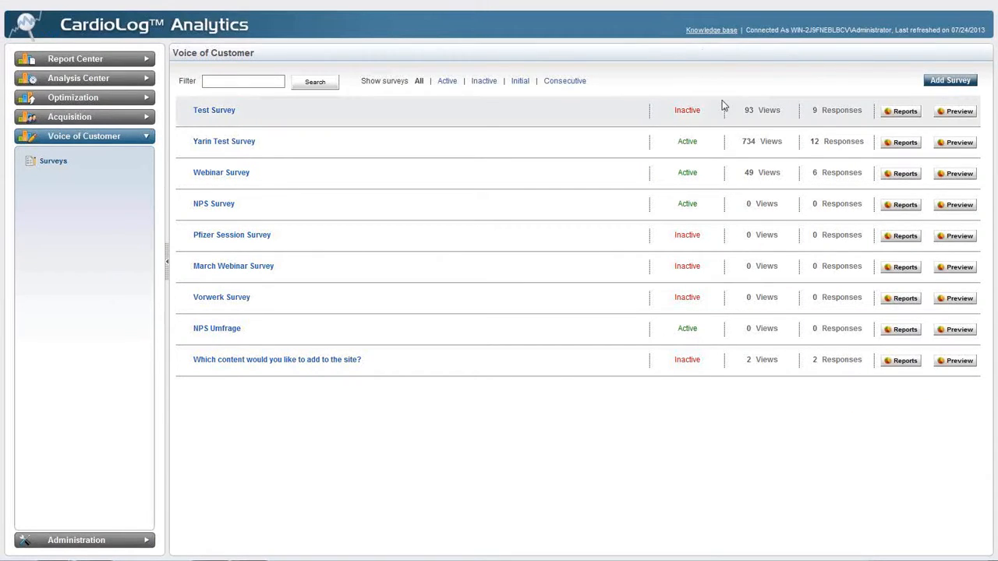
left_click(952, 175)
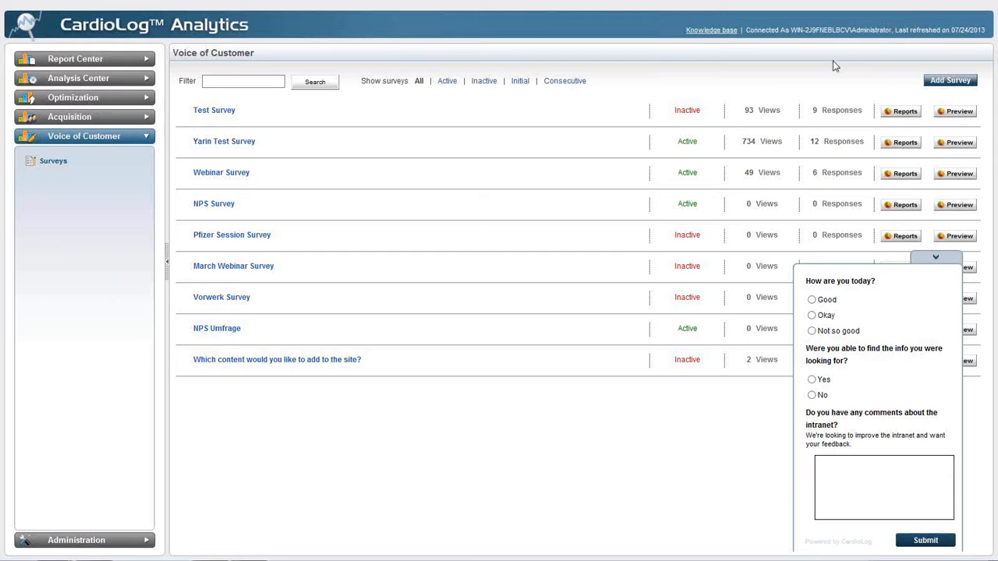
Open the Webinar Survey's settings and examine its target page URL and the audiences that can be prompted
left_click(201, 179)
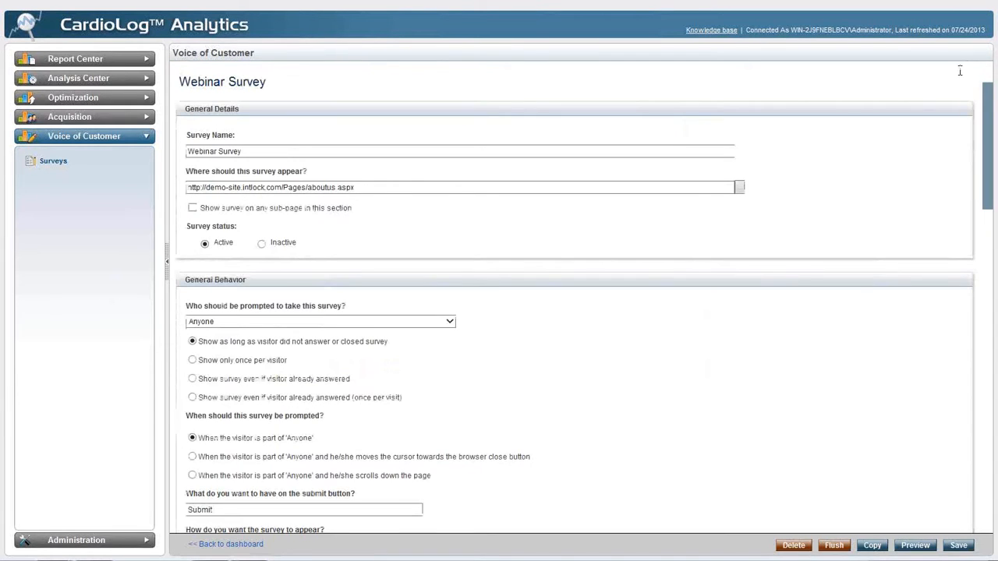
left_click(284, 187)
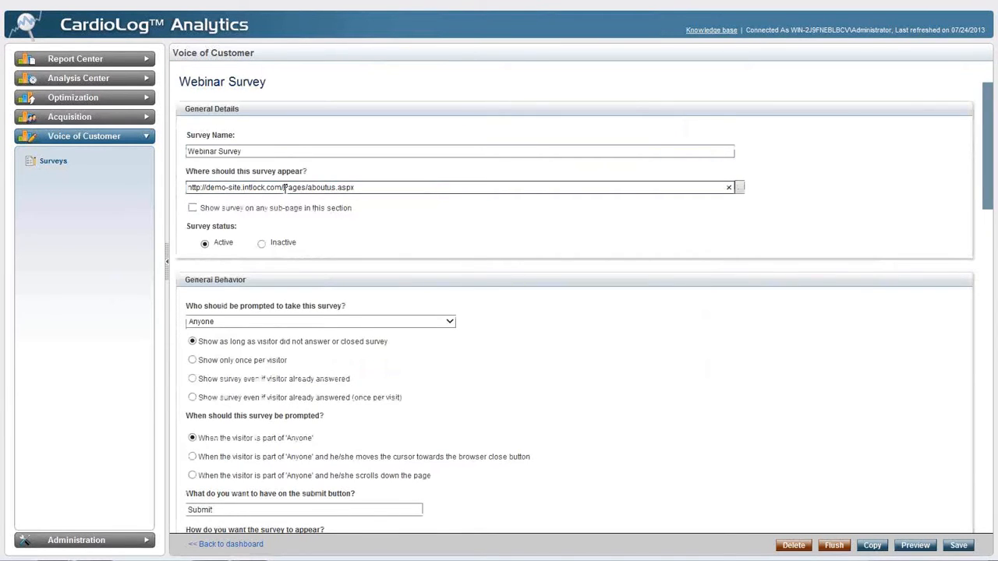
triple_click(284, 188)
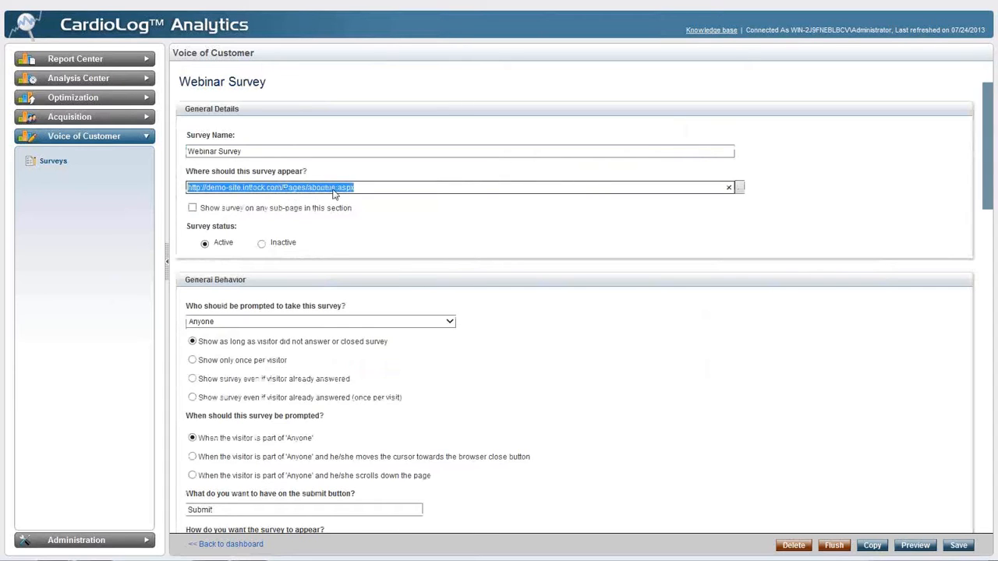
left_click(976, 69)
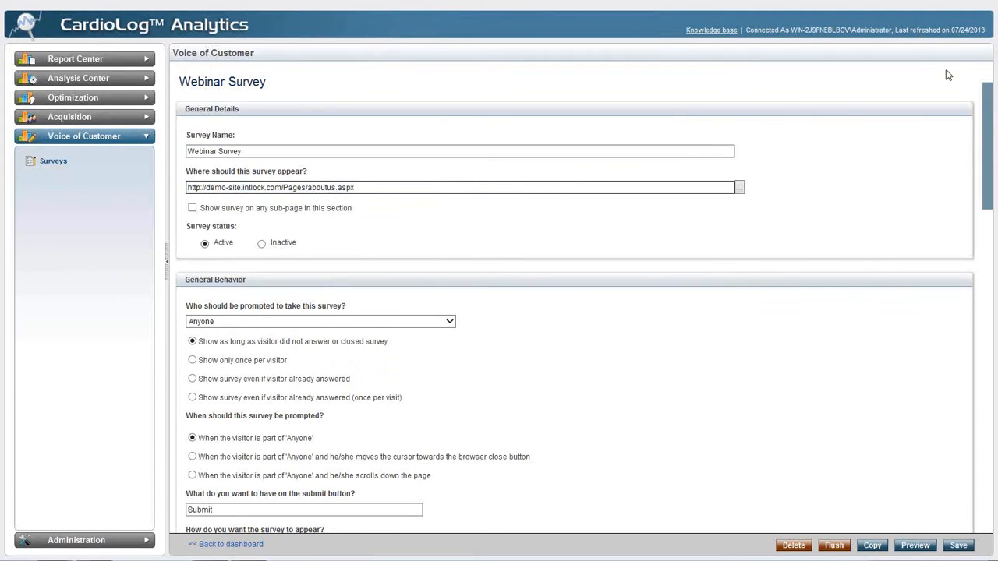
left_click(449, 322)
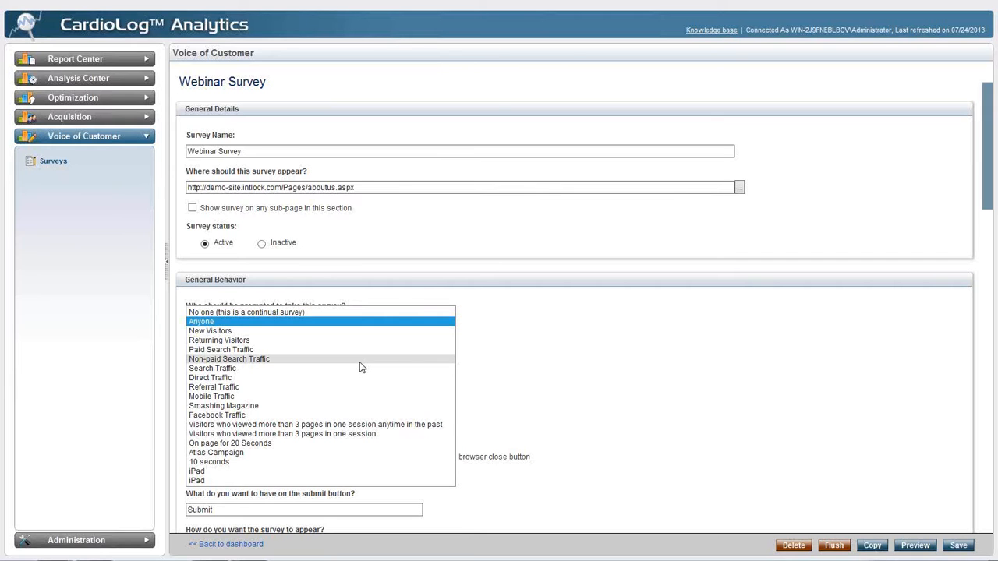
left_click(461, 352)
Review the survey's prompting and appearance options, and expand the "How are you today?" question to see its answers
scroll(462, 377, "down", 3)
scroll(463, 376, "down", 3)
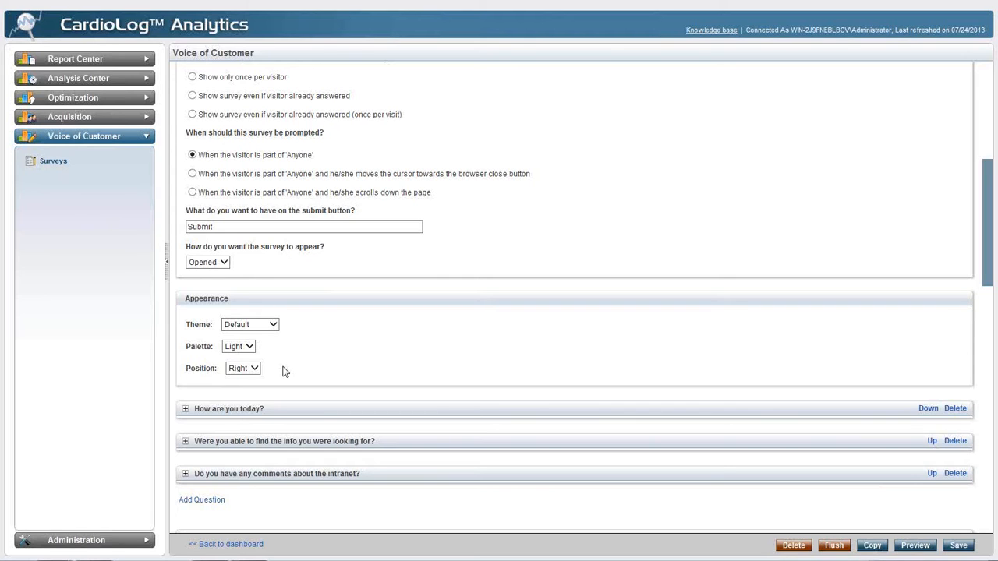
scroll(285, 371, "down", 3)
left_click(185, 340)
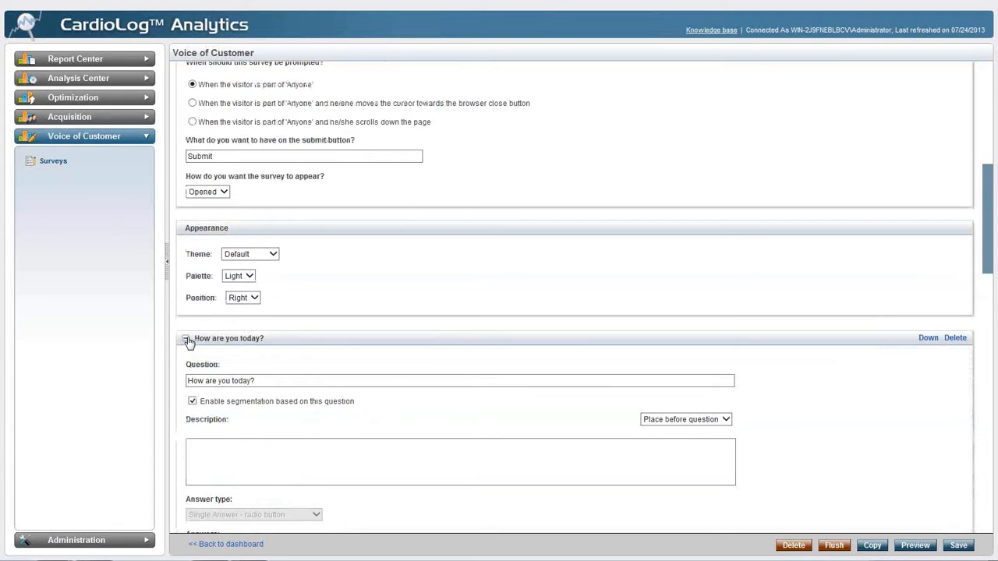
scroll(276, 319, "down", 3)
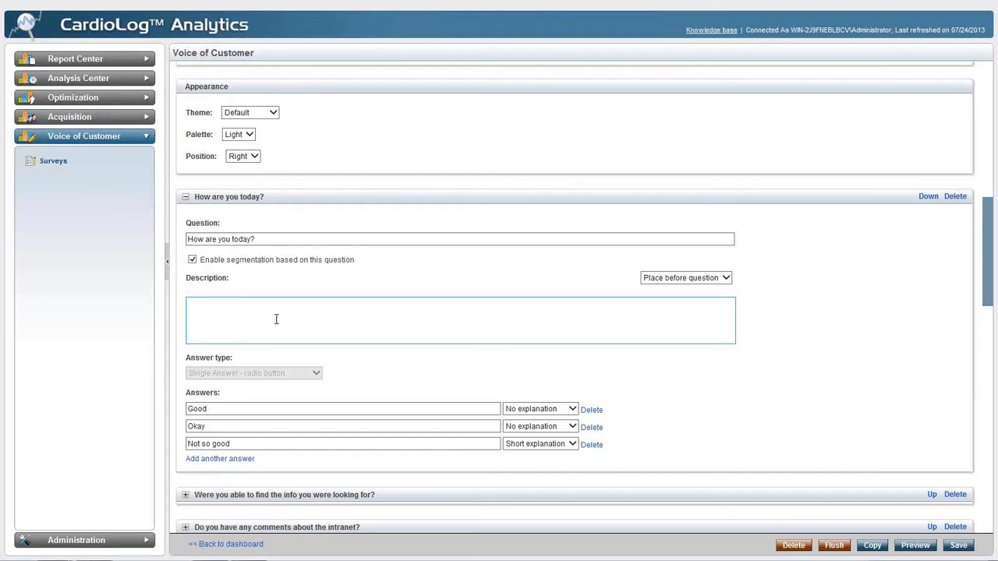
Add two blank answers to the "How are you today?" question and delete them again
left_click(225, 459)
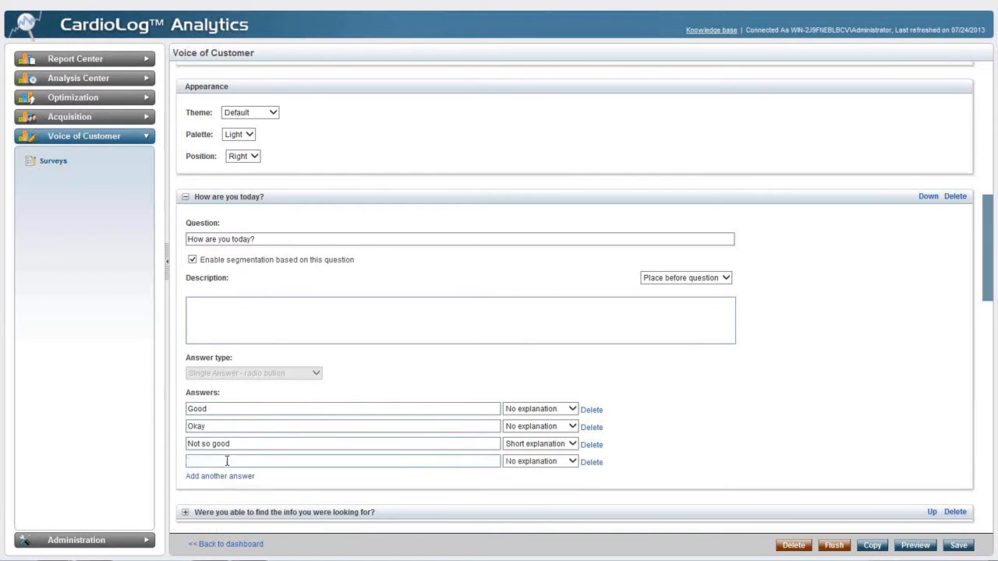
left_click(226, 476)
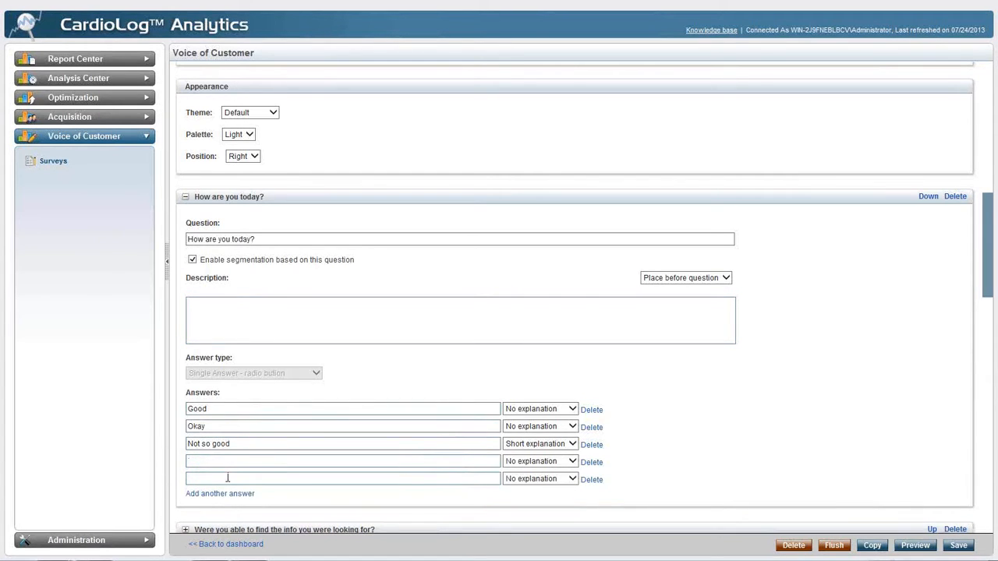
left_click(590, 480)
left_click(591, 462)
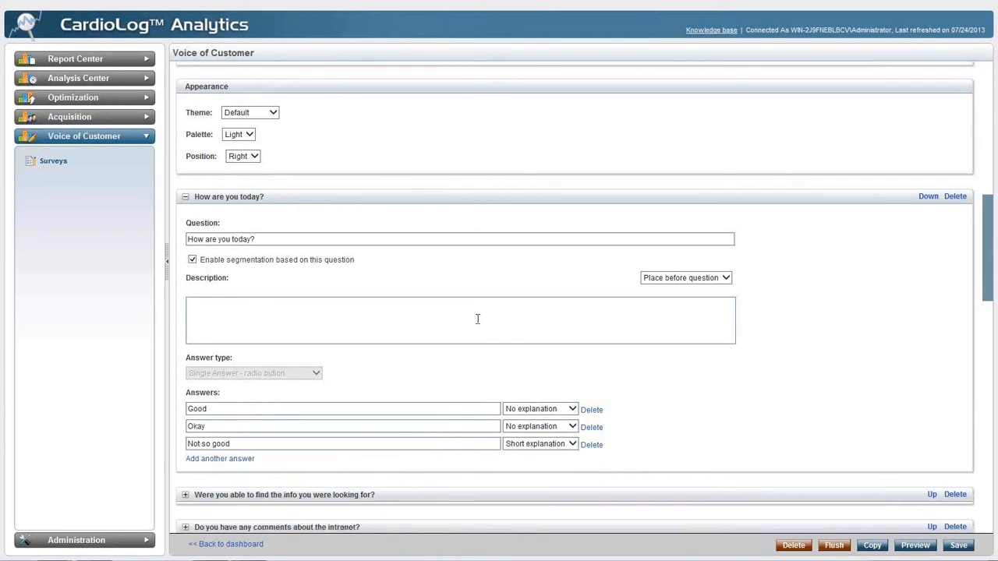
Collapse the question, review the thank you message behavior options, and return to the surveys list
left_click(186, 196)
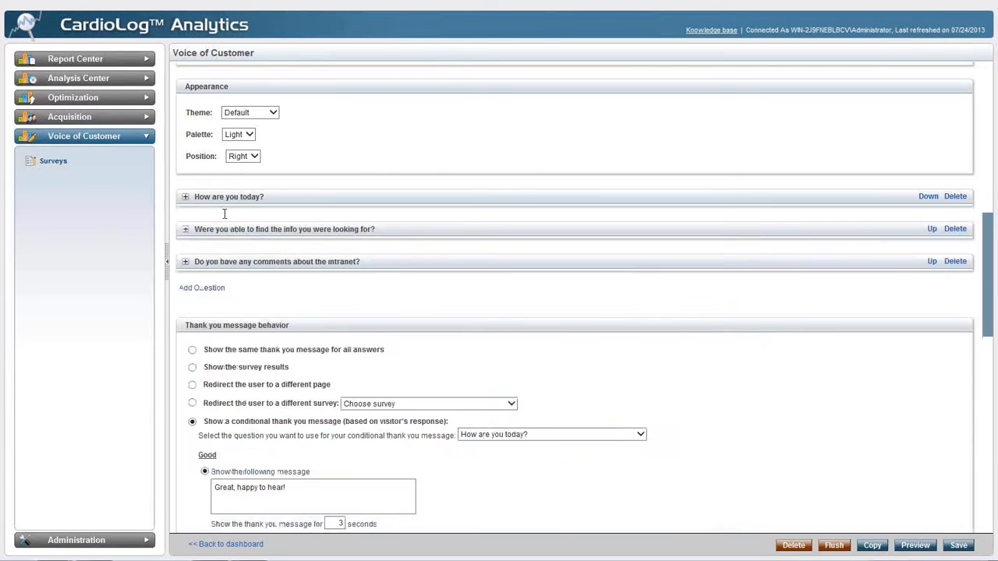
scroll(314, 251, "down", 1)
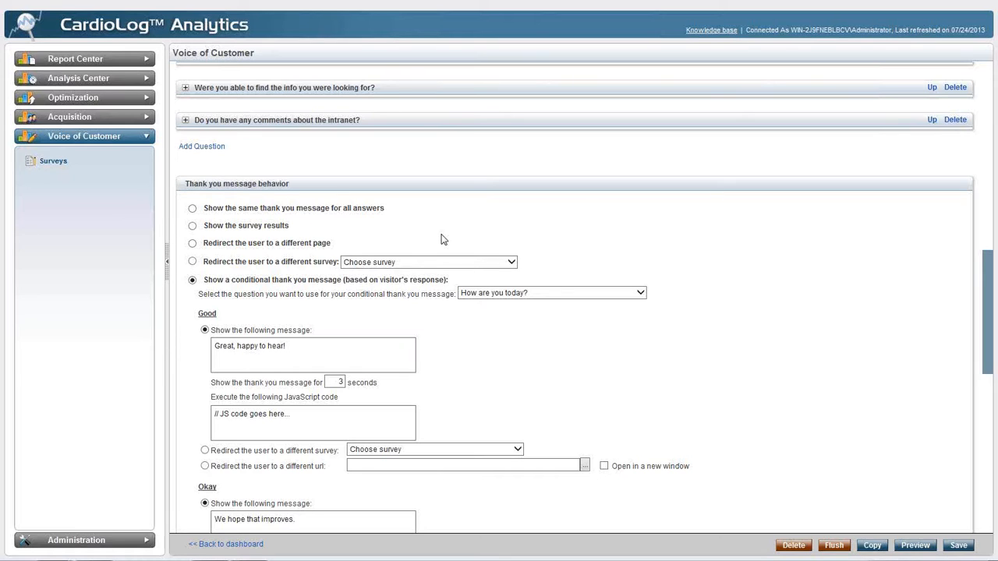
left_click(55, 162)
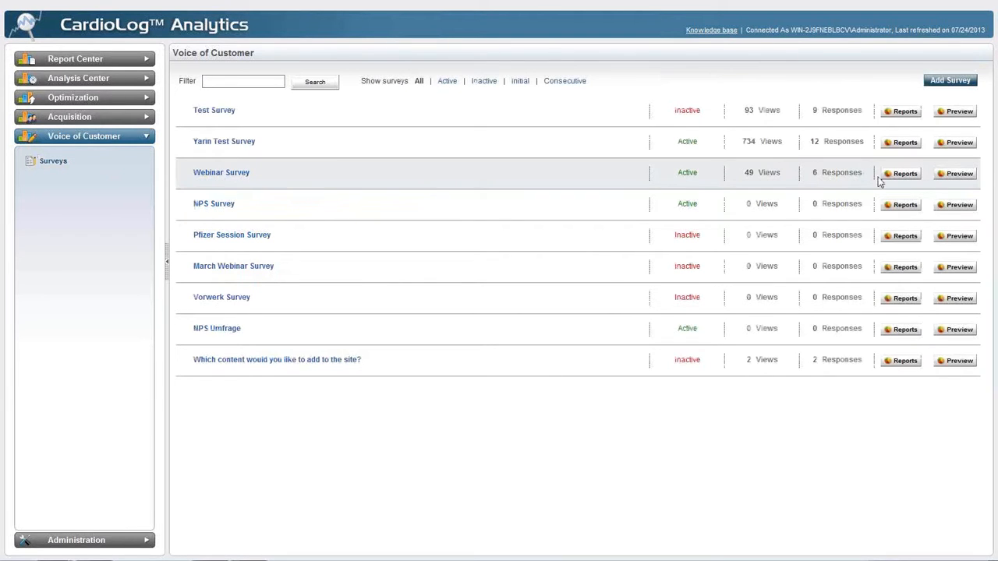
Open the Webinar Survey's report and examine its answer statistics and the visitors' comments about the intranet
left_click(959, 111)
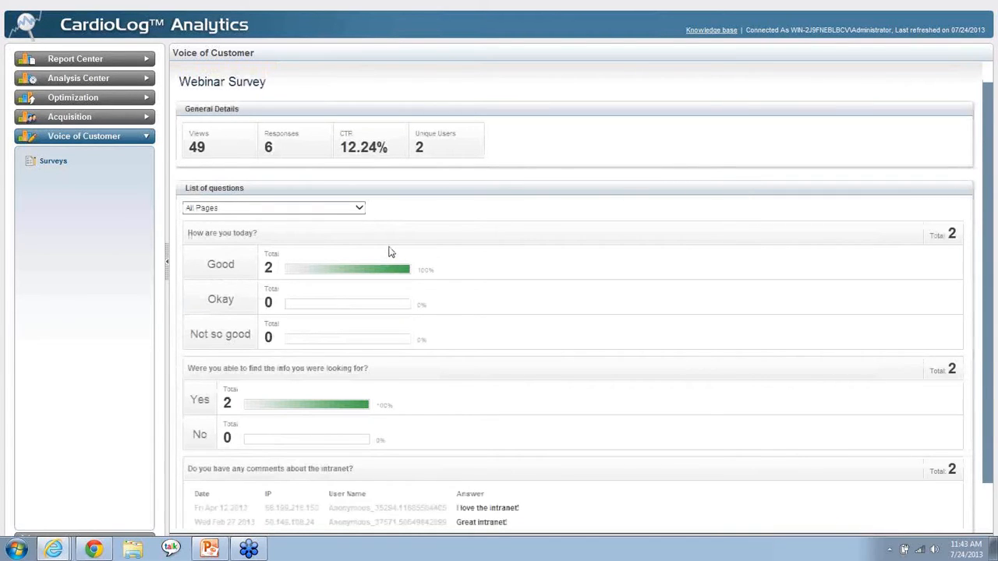
scroll(421, 218, "down", 1)
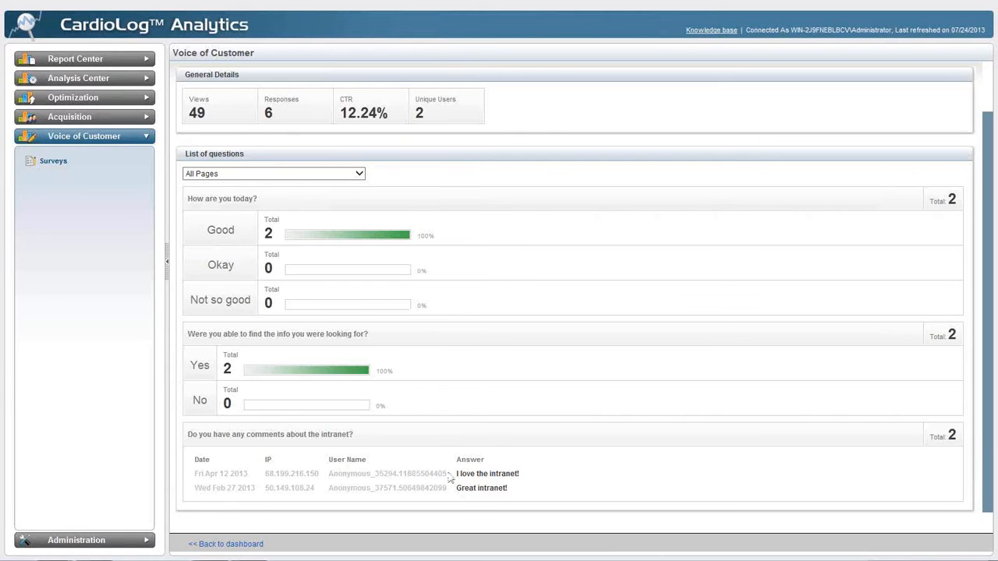
left_click_drag(456, 474, 526, 480)
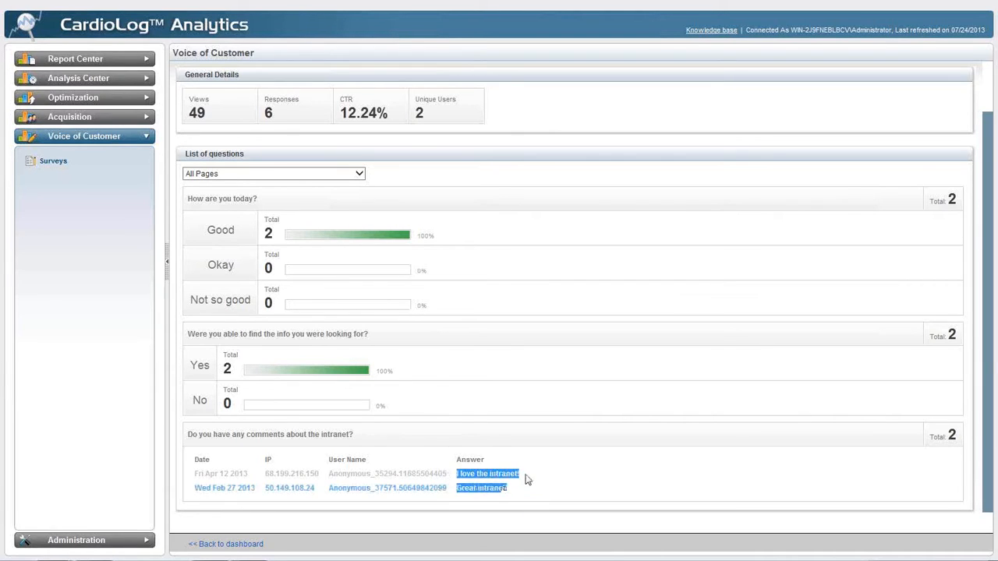
left_click(526, 479)
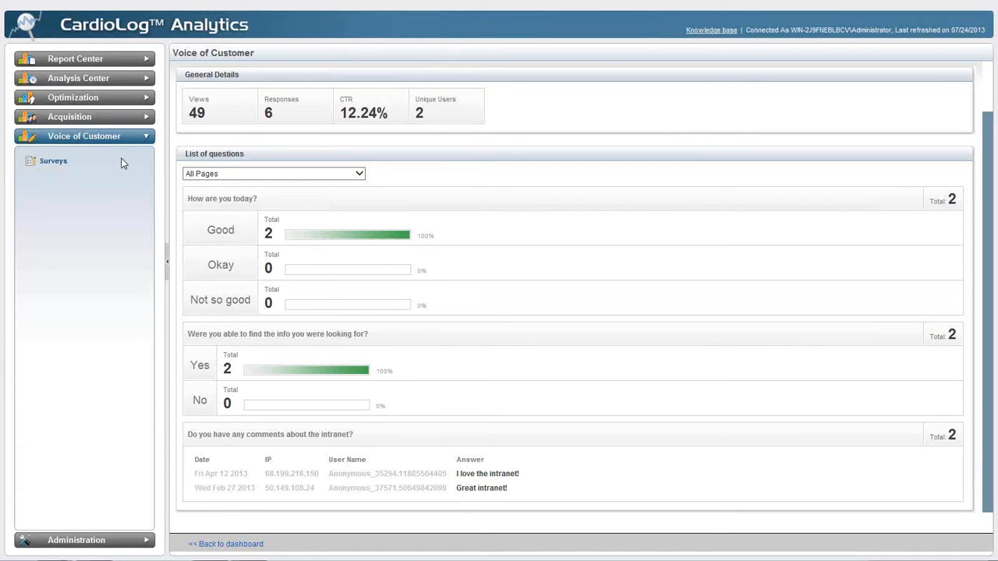
View the Optimization segments list and open a blank new segment form
left_click(115, 103)
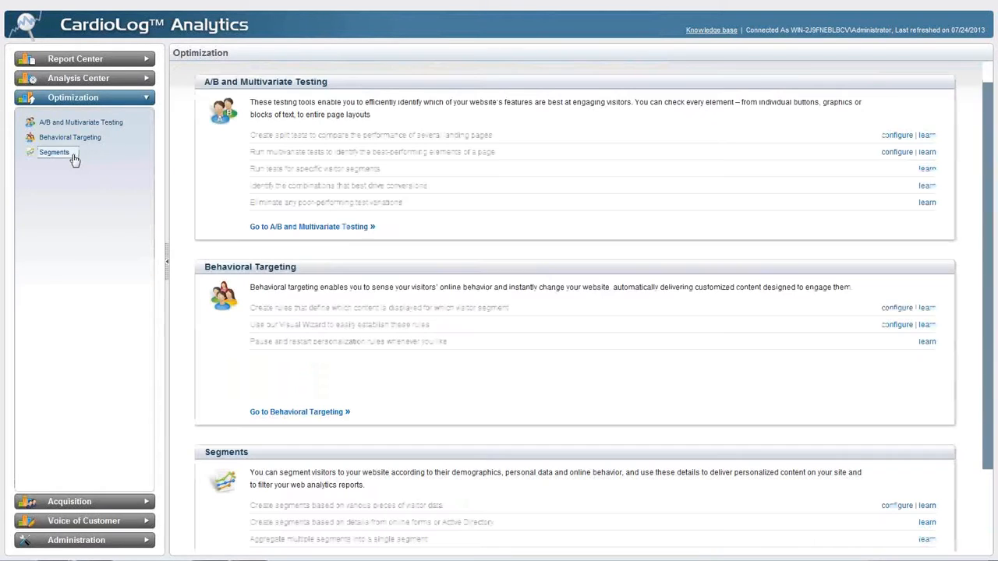
left_click(72, 157)
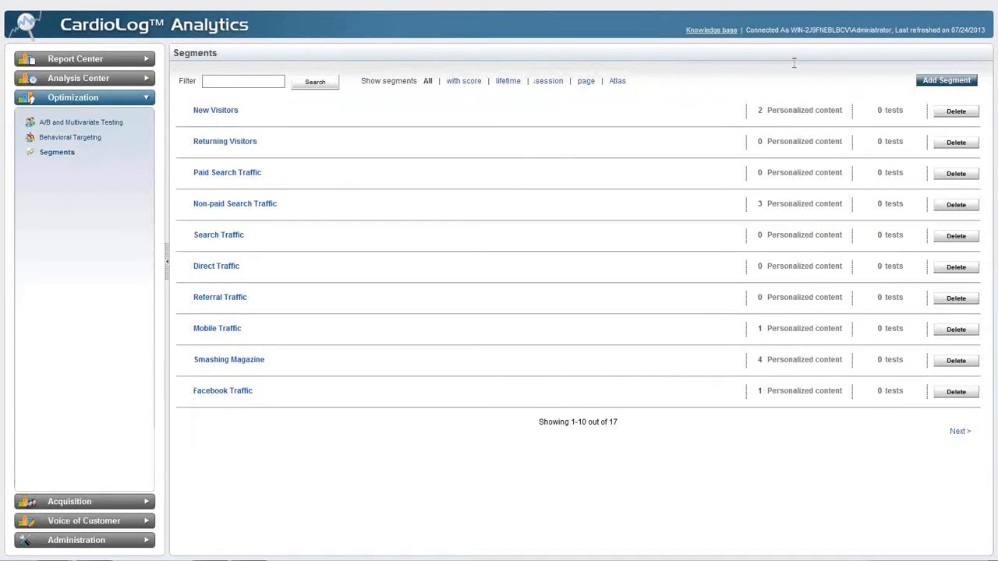
left_click(940, 81)
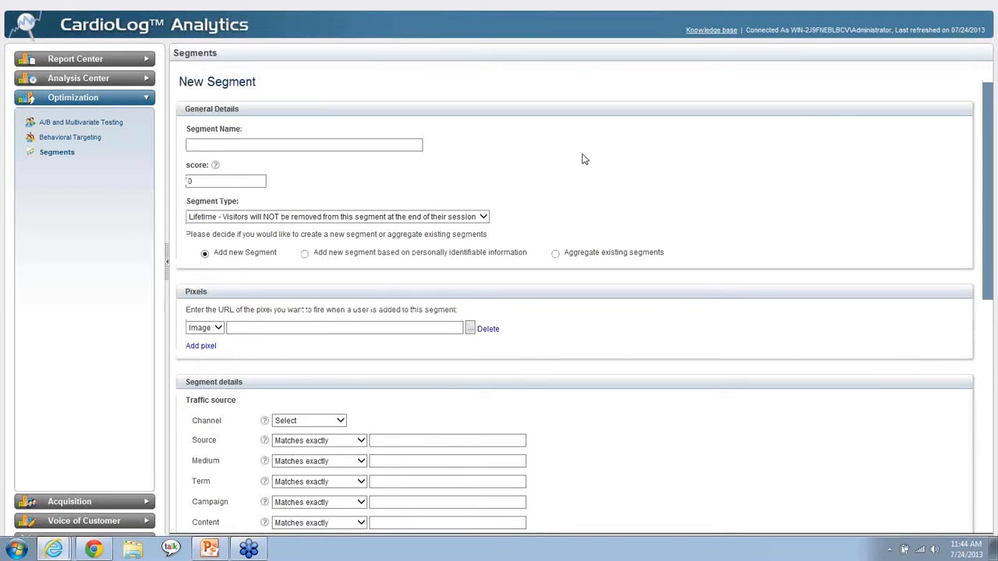
Examine the new segment's traffic source and user behavior criteria, including visits, visited page and time on page
scroll(568, 187, "down", 4)
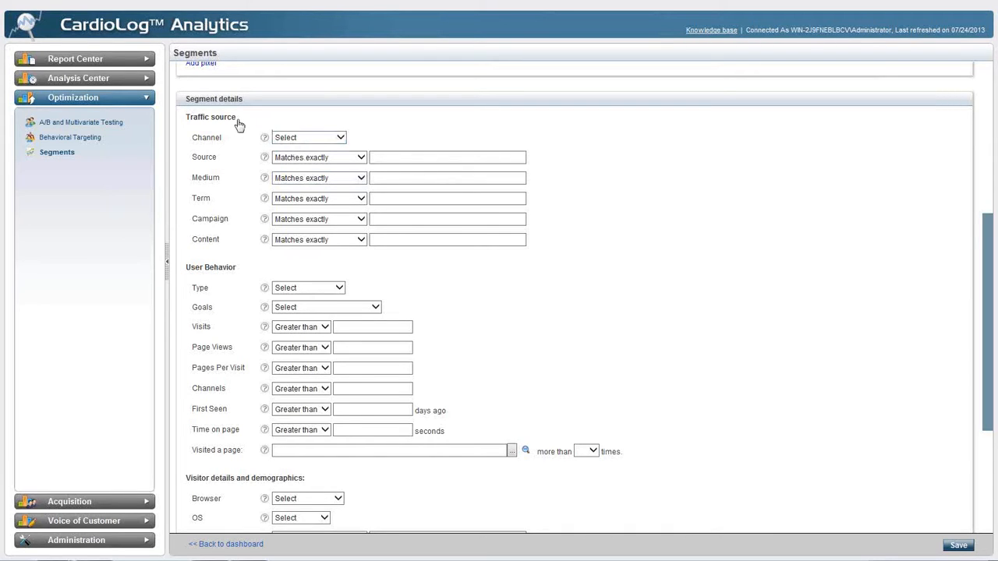
left_click_drag(237, 118, 187, 116)
left_click_drag(239, 276, 187, 274)
scroll(420, 276, "down", 1)
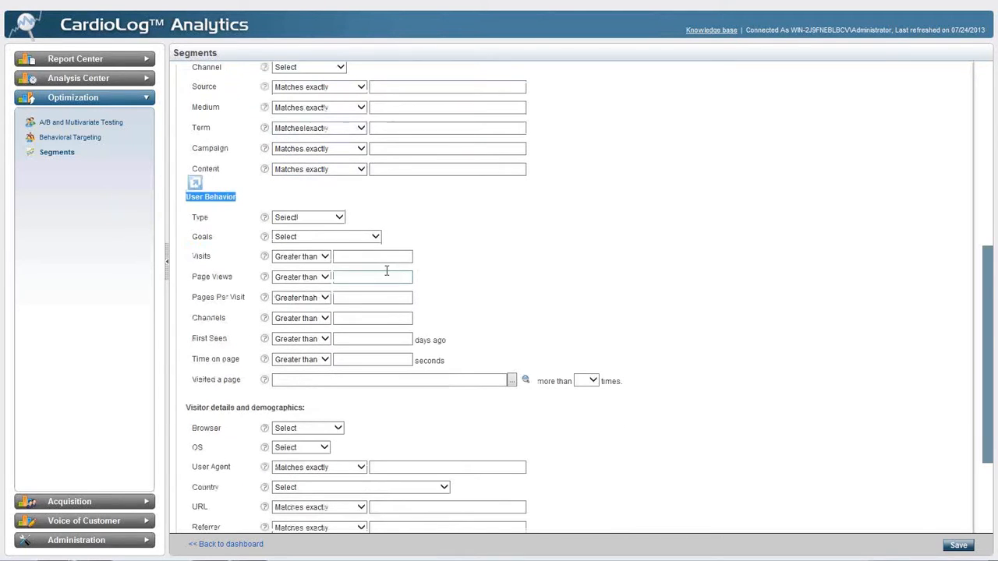
left_click(364, 253)
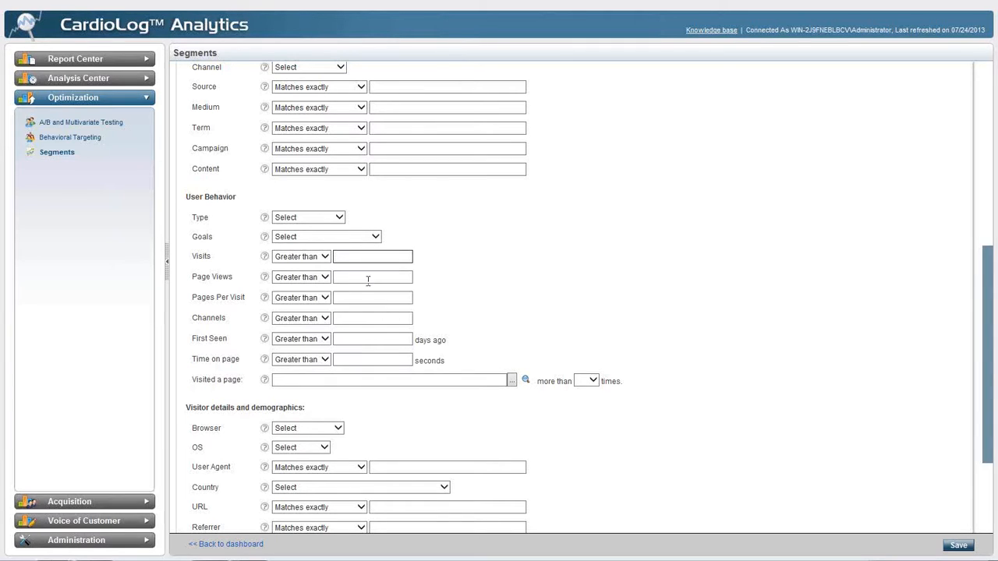
left_click(334, 381)
left_click(348, 360)
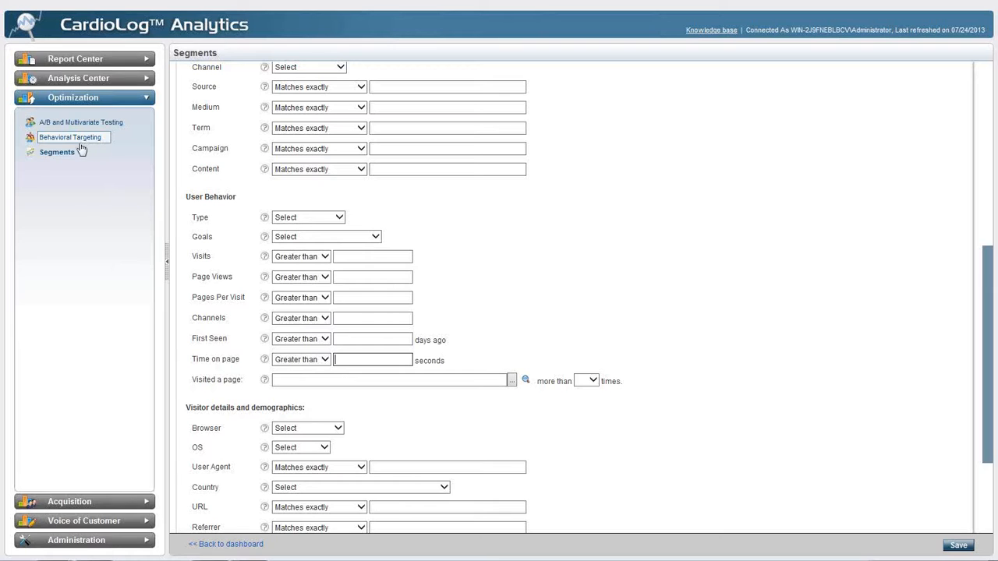
Open the CEO Newsletter campaign under Acquisition and open its CEO tracking link for editing
left_click(61, 502)
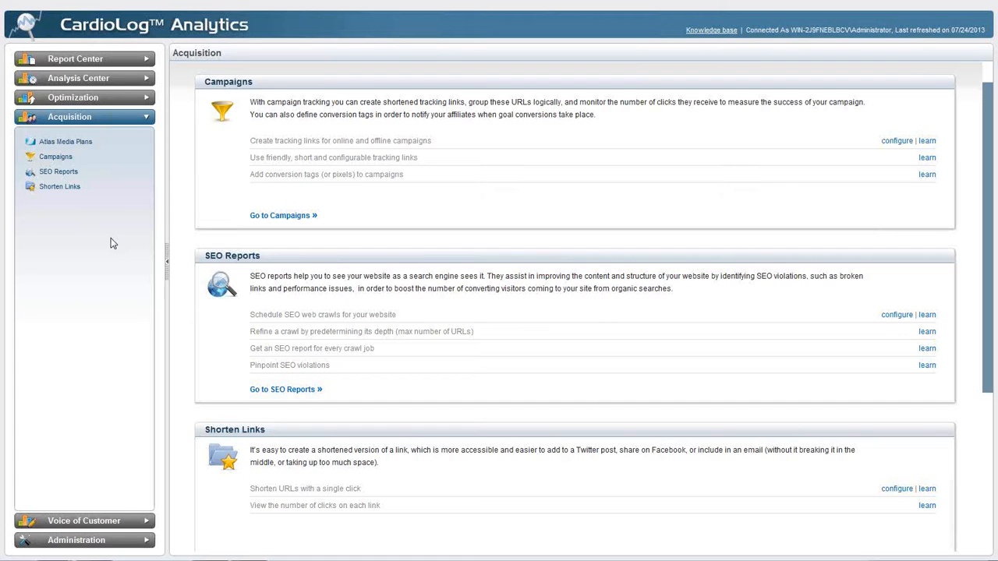
left_click(62, 161)
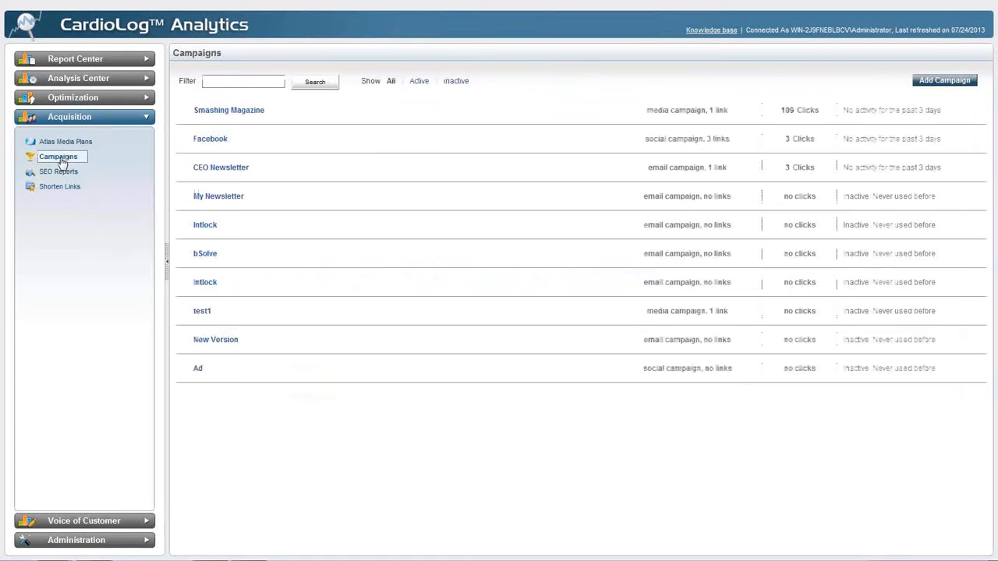
left_click(220, 167)
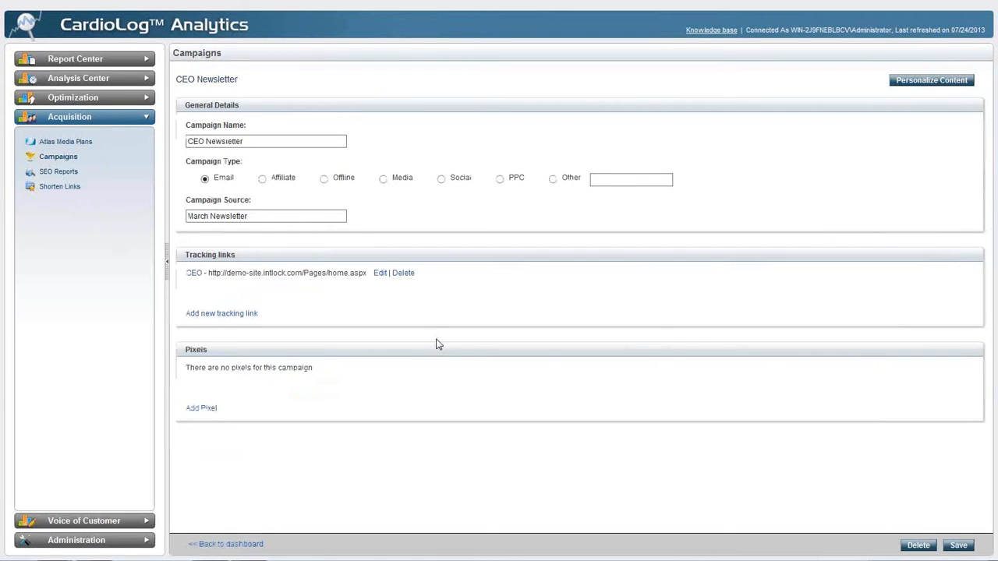
left_click(380, 273)
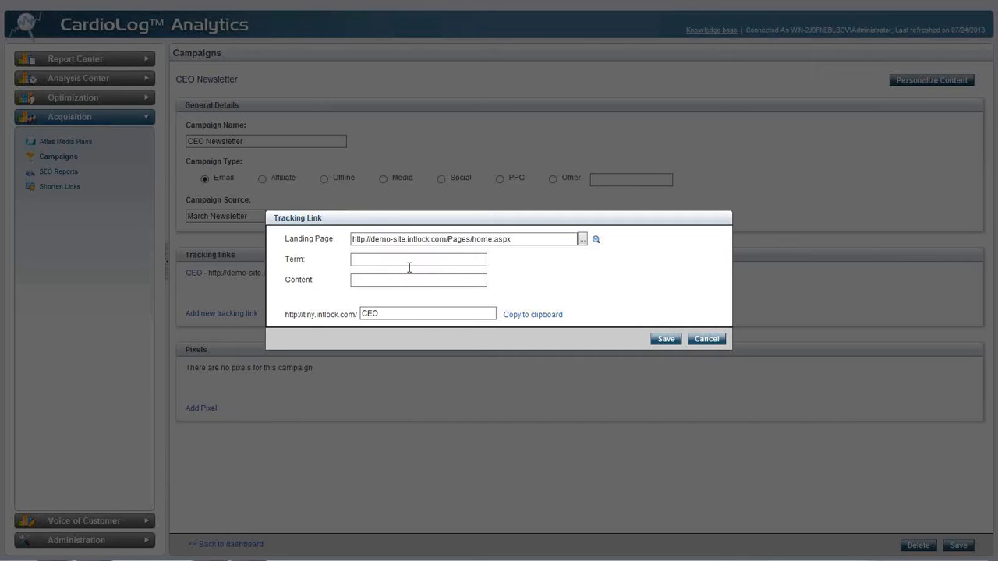
Examine the CEO tracking link's landing page address and short link name, and close the link without saving
double_click(503, 240)
triple_click(512, 242)
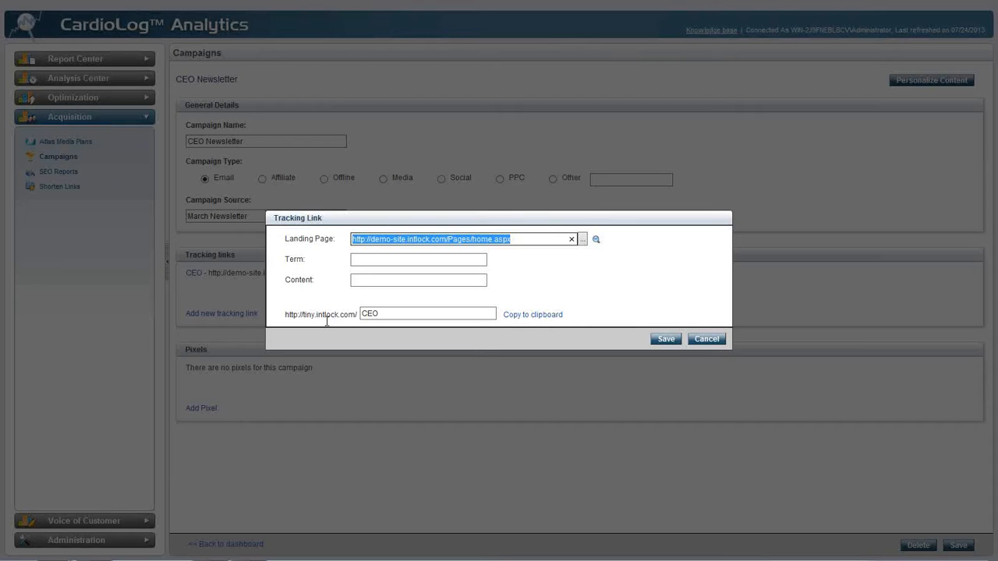
left_click(391, 316)
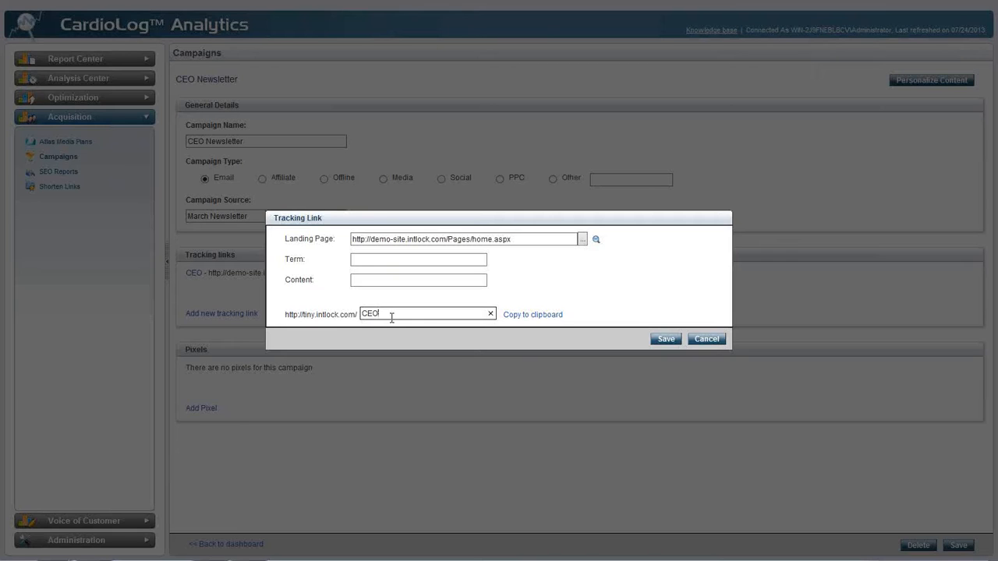
triple_click(450, 242)
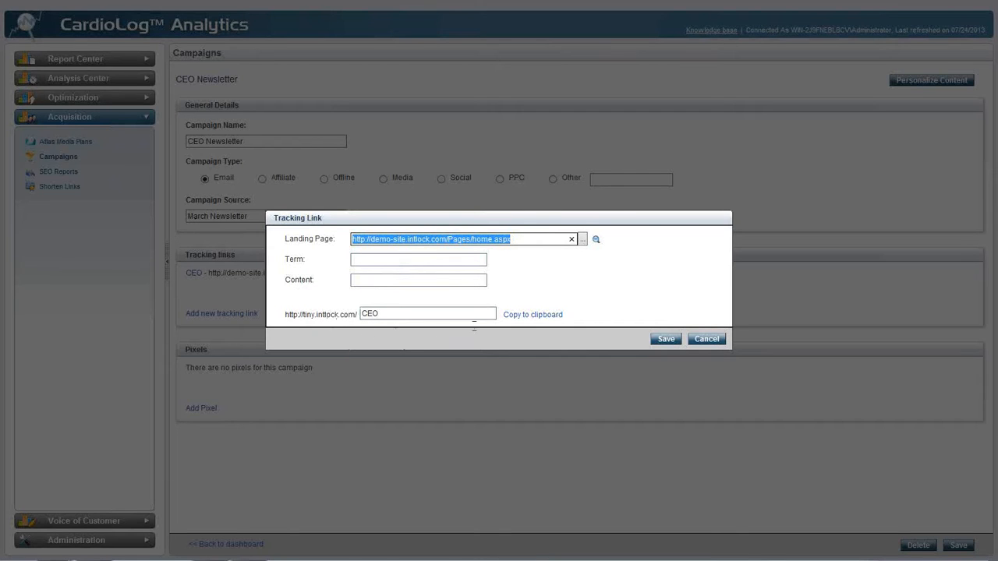
left_click(700, 338)
Open the SEO report from the X-Tech crawl's history and review the available report types
left_click(73, 172)
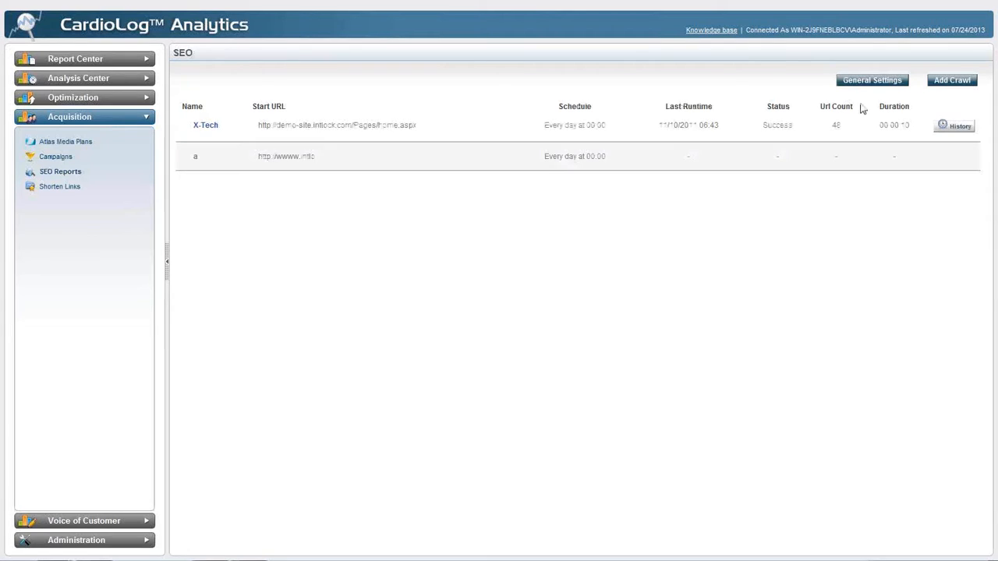
left_click(950, 129)
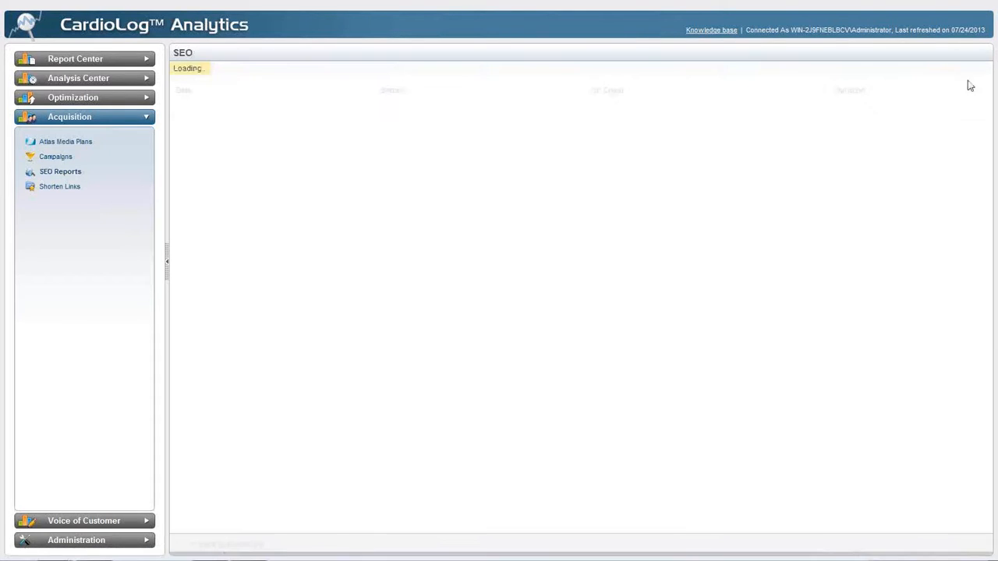
left_click(958, 121)
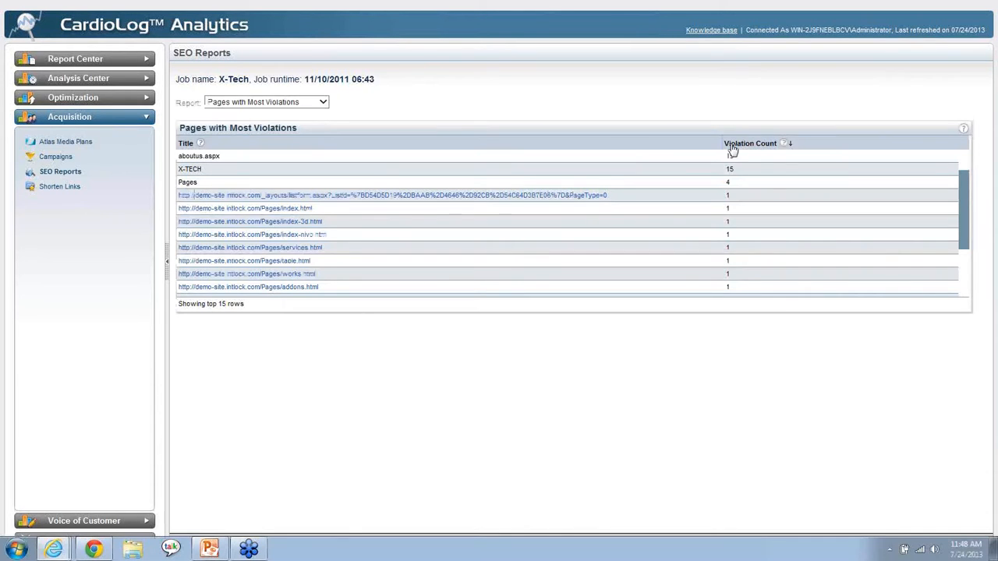
left_click(326, 104)
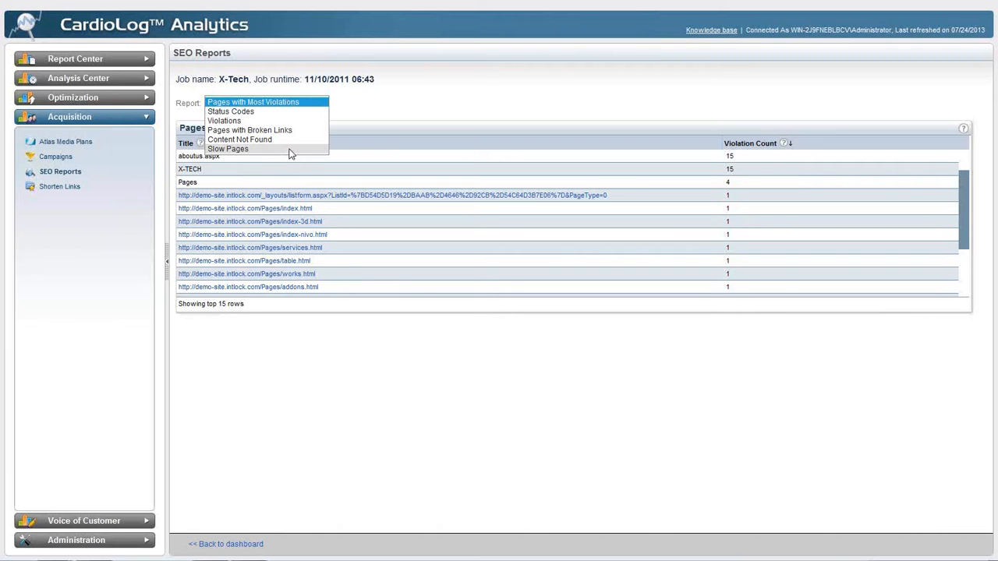
left_click(357, 113)
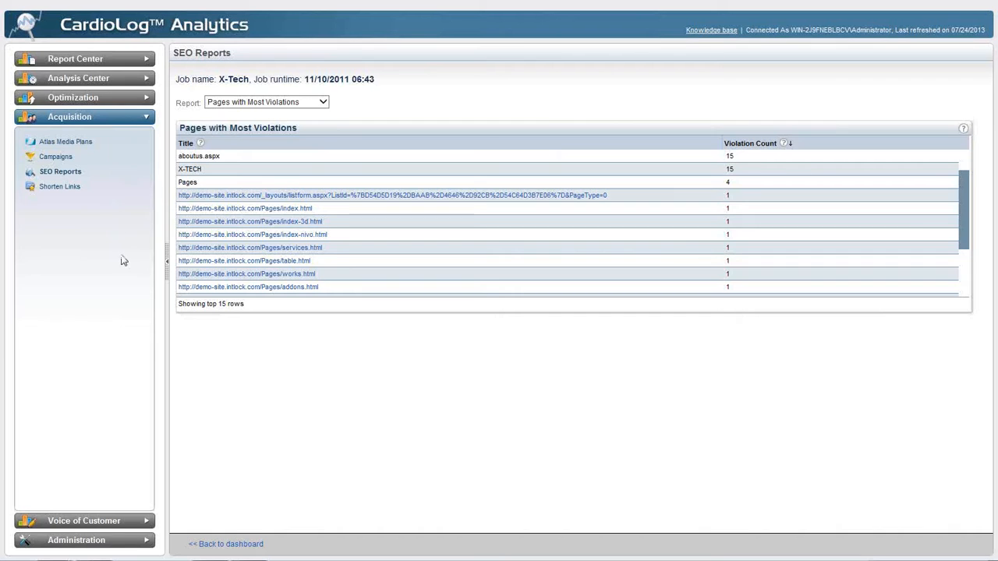
Open the report templates under Administration and view the actions available for the Area blank template
left_click(74, 541)
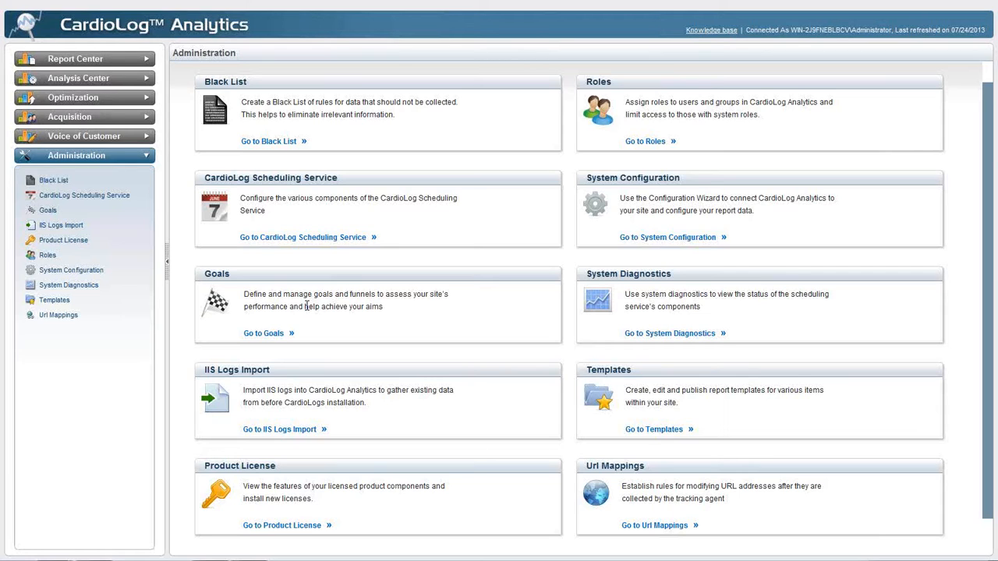
left_click(645, 431)
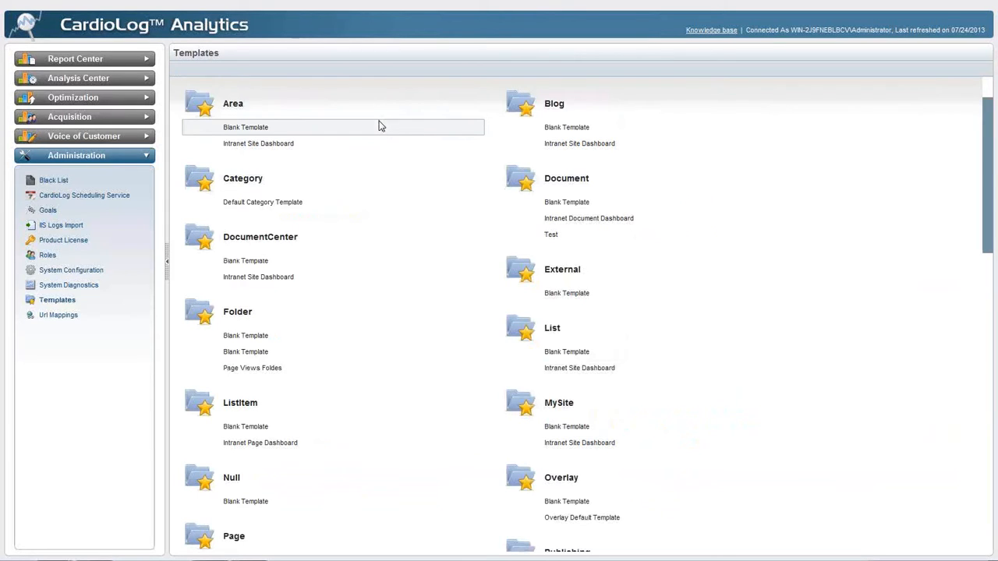
mouse_move(377, 126)
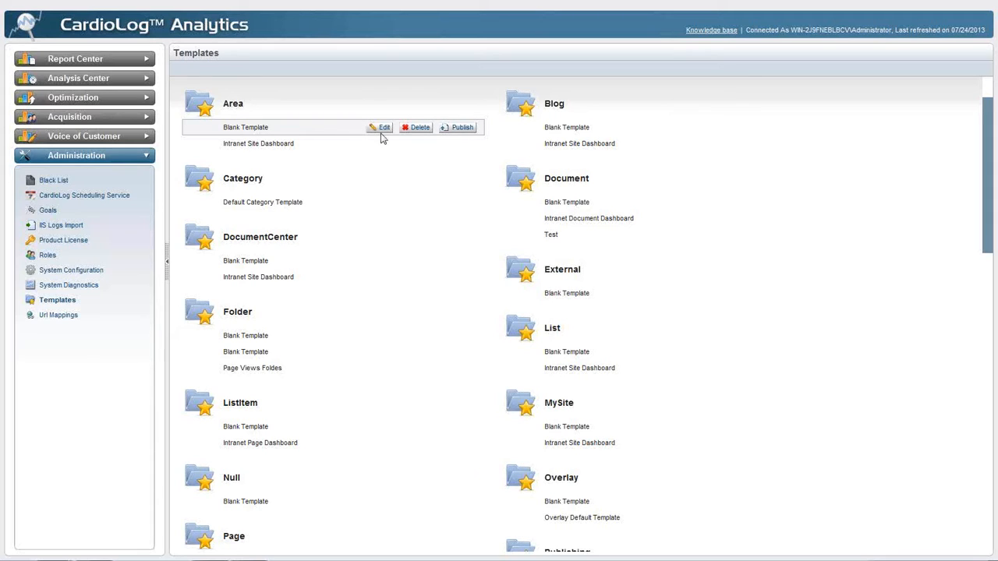
mouse_move(451, 107)
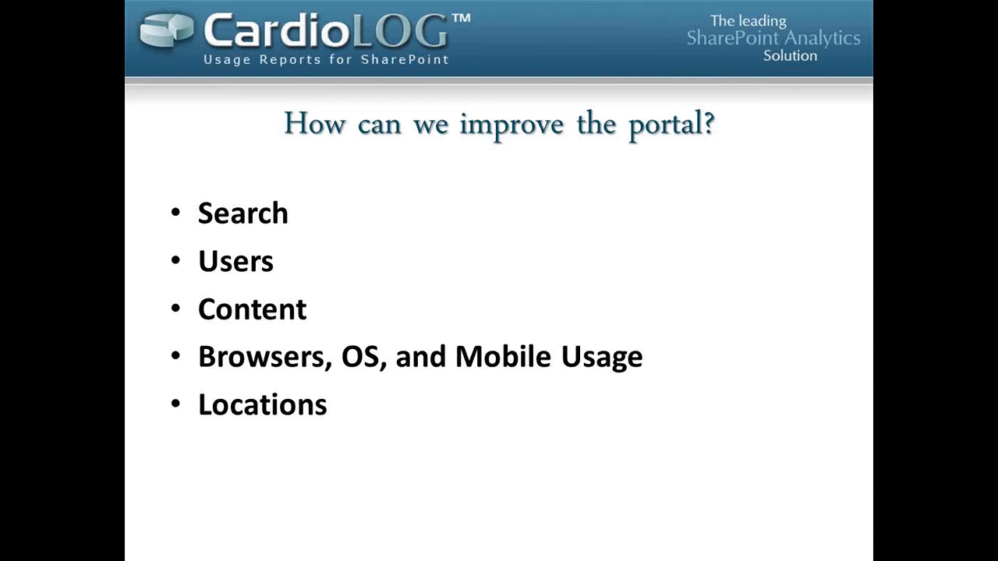
key("Right")
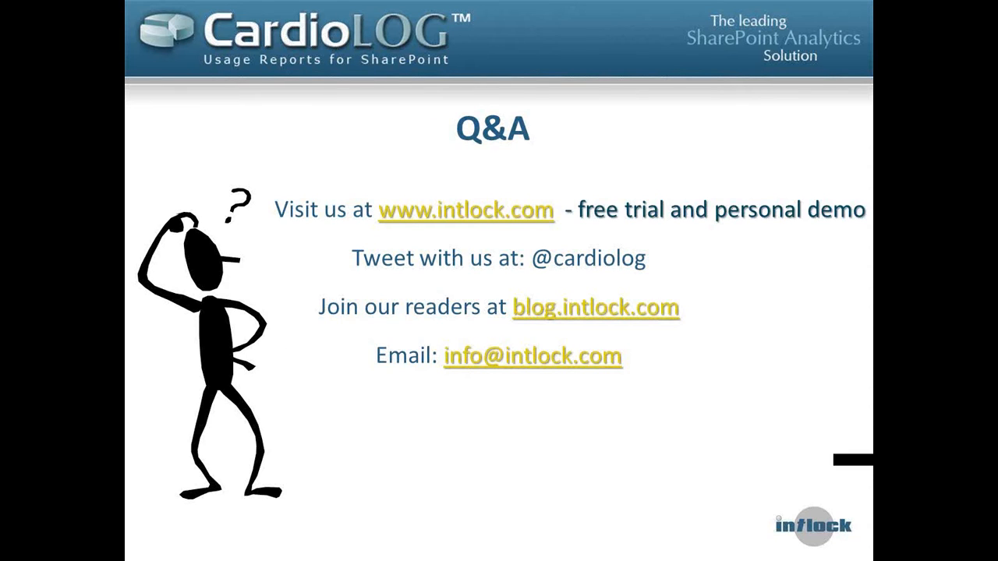